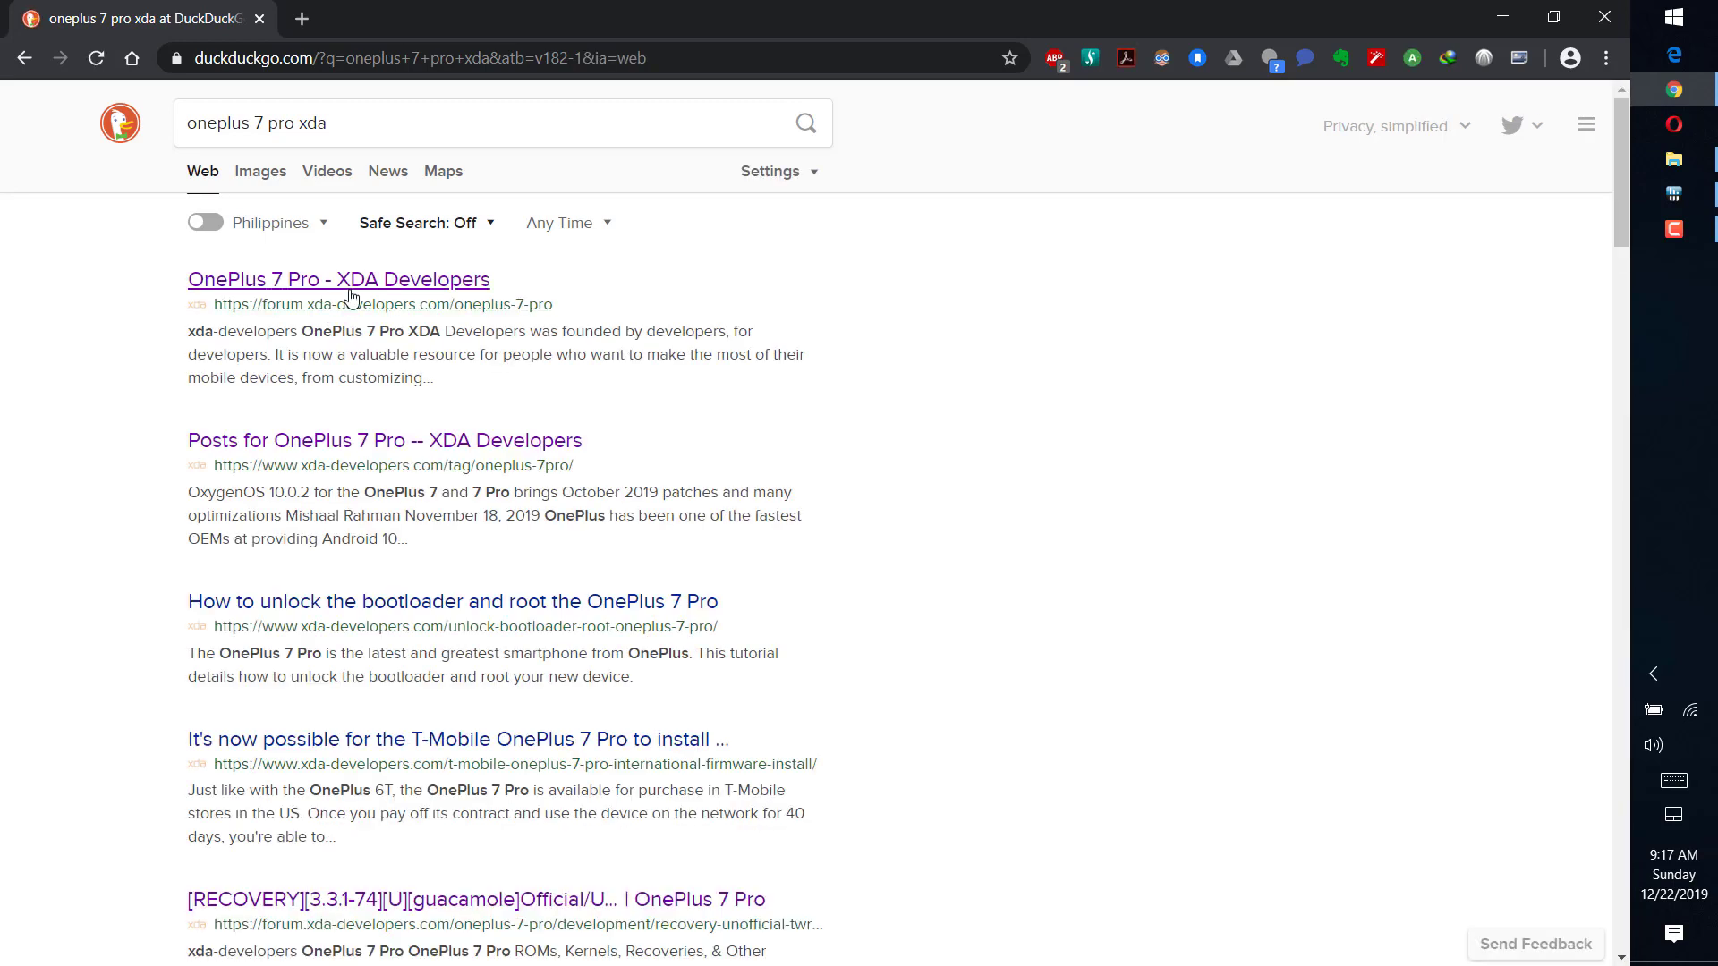
Open the OnePlus 7 Pro forum on XDA Developers and go to its full Guides, News, & Discussion thread list.
{"action": "left_click", "coordinate": [350, 280]}
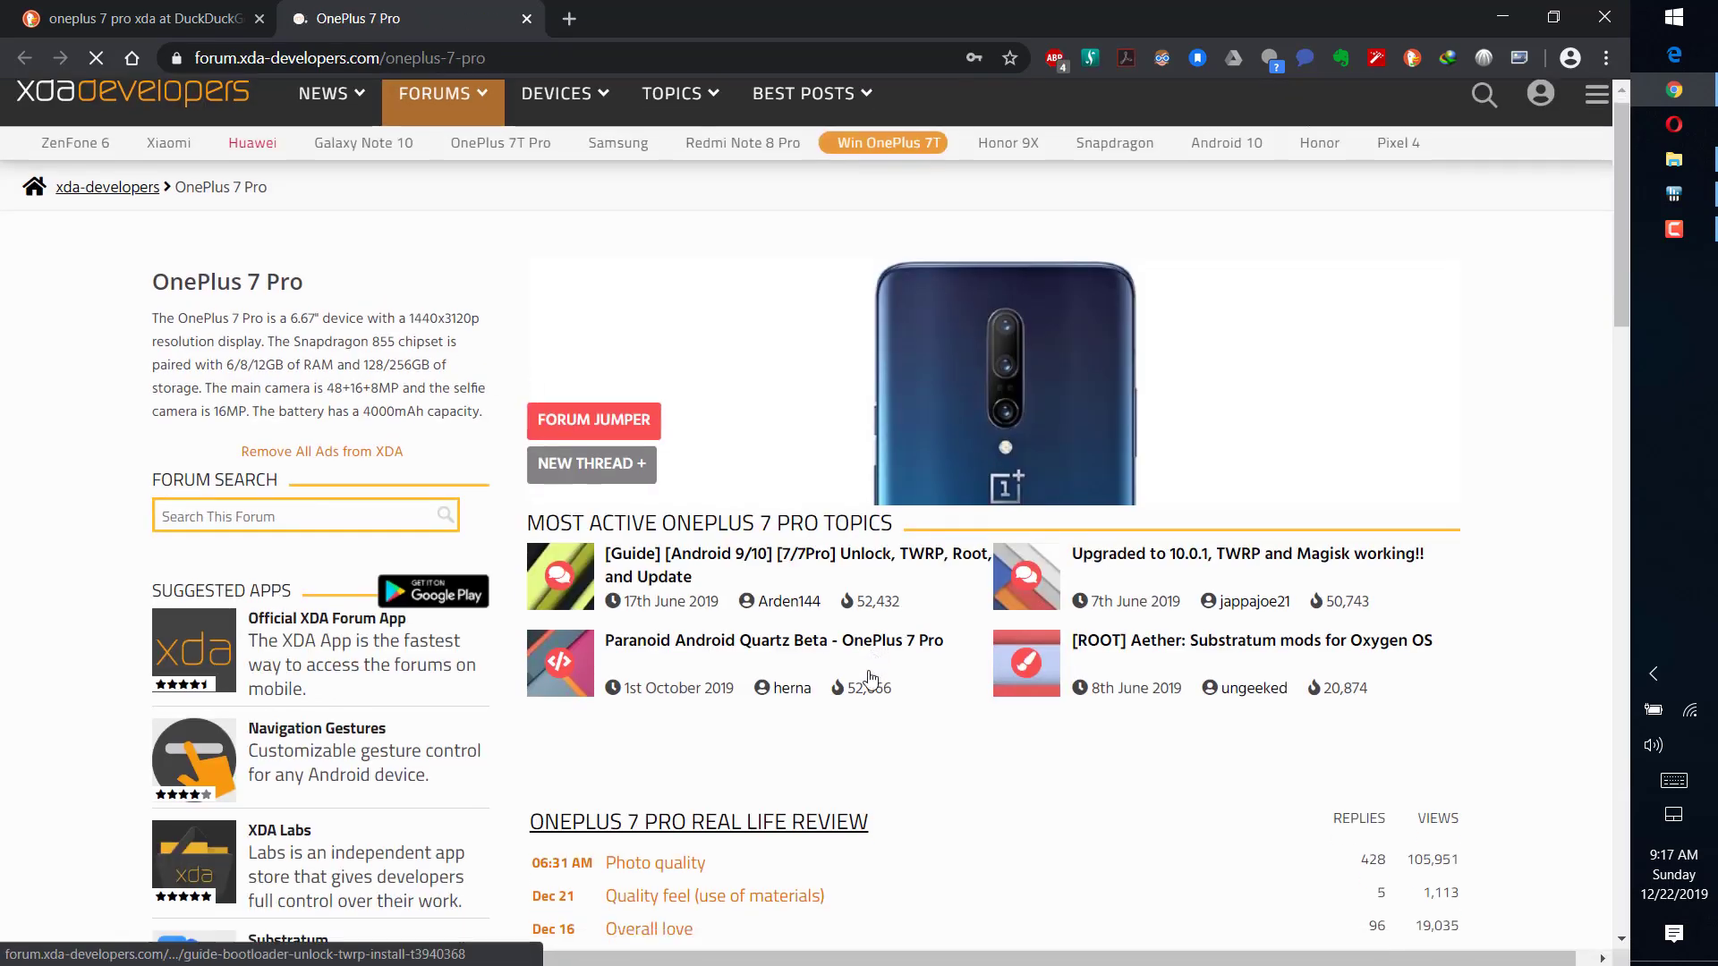
{"action": "scroll", "coordinate": [872, 667], "scroll_direction": "down", "scroll_amount": 10}
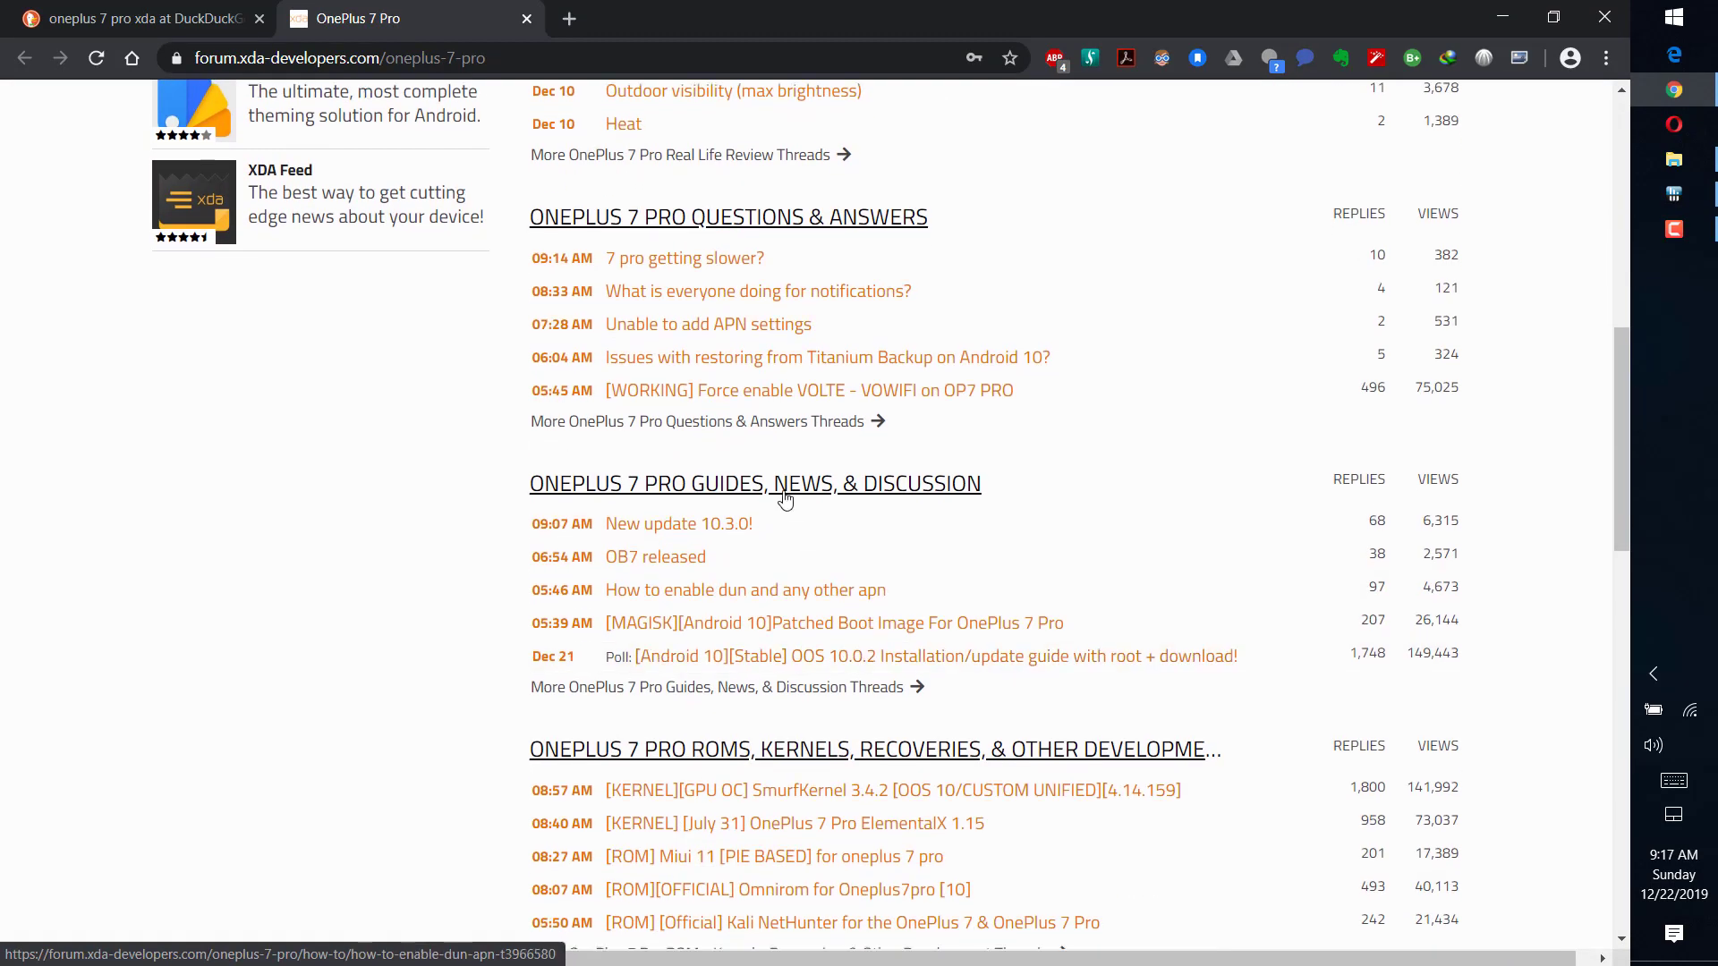
{"action": "left_click", "coordinate": [663, 689]}
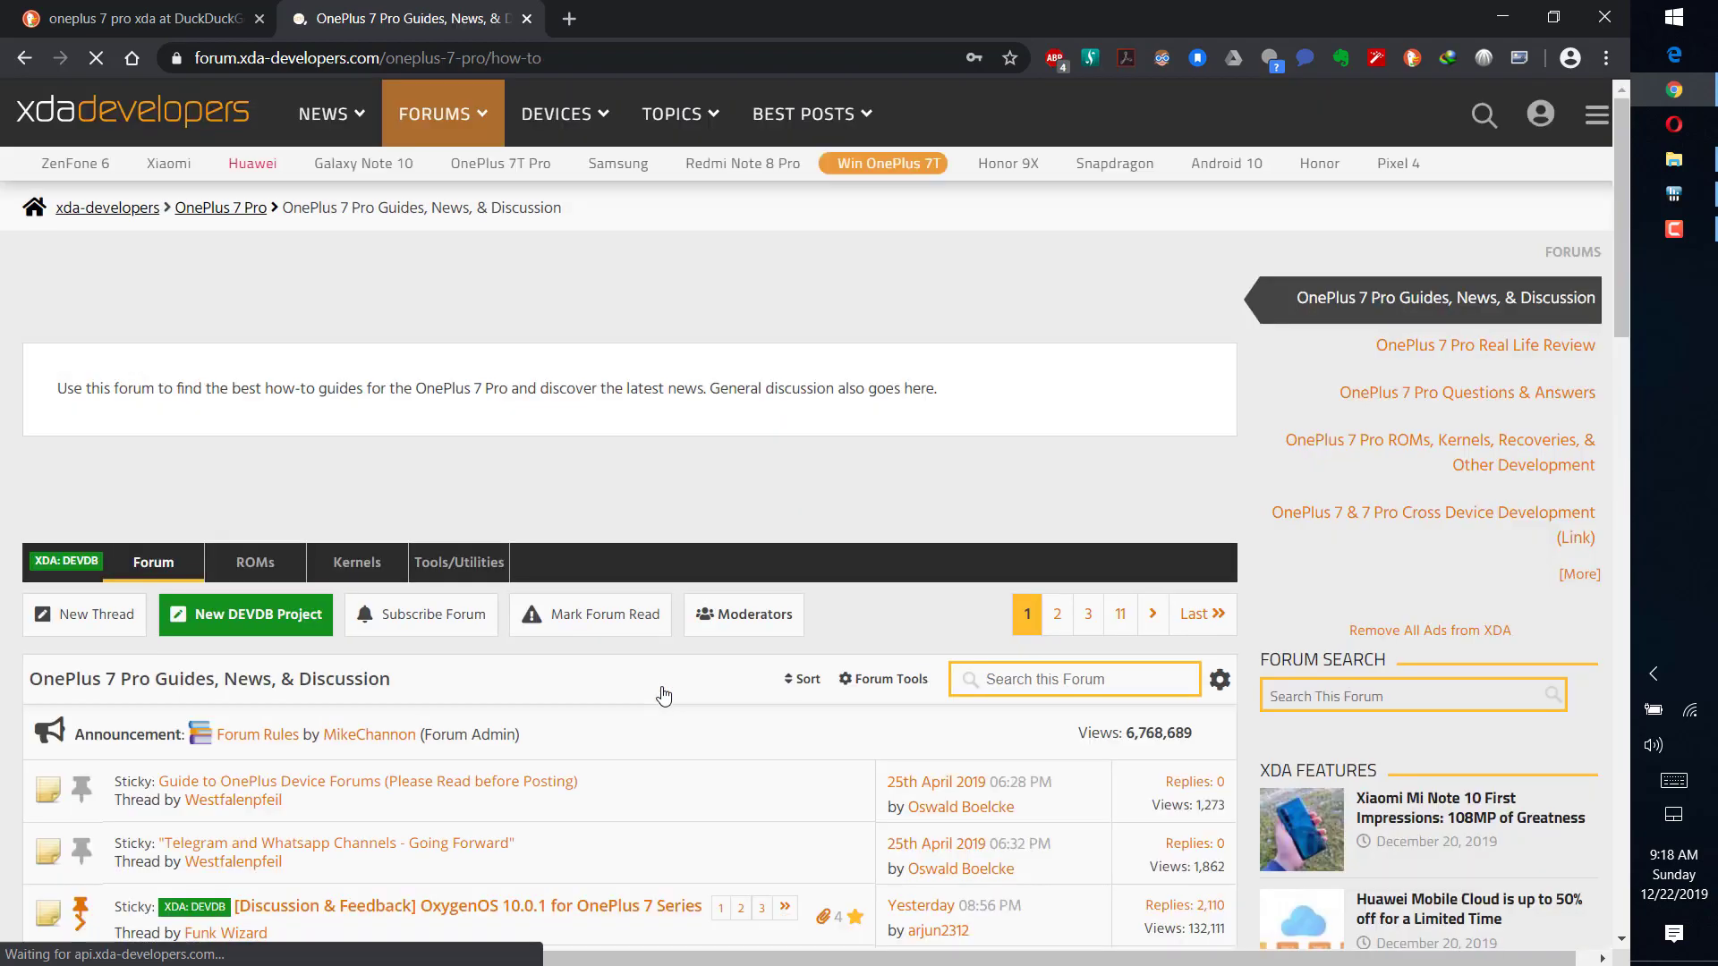
Go to page 2 of the thread list and open the "Collection of unbrick tools" thread in a new tab.
{"action": "scroll", "coordinate": [659, 694], "scroll_direction": "down", "scroll_amount": 20}
{"action": "left_click", "coordinate": [1058, 809]}
{"action": "scroll", "coordinate": [452, 562], "scroll_direction": "down", "scroll_amount": 7}
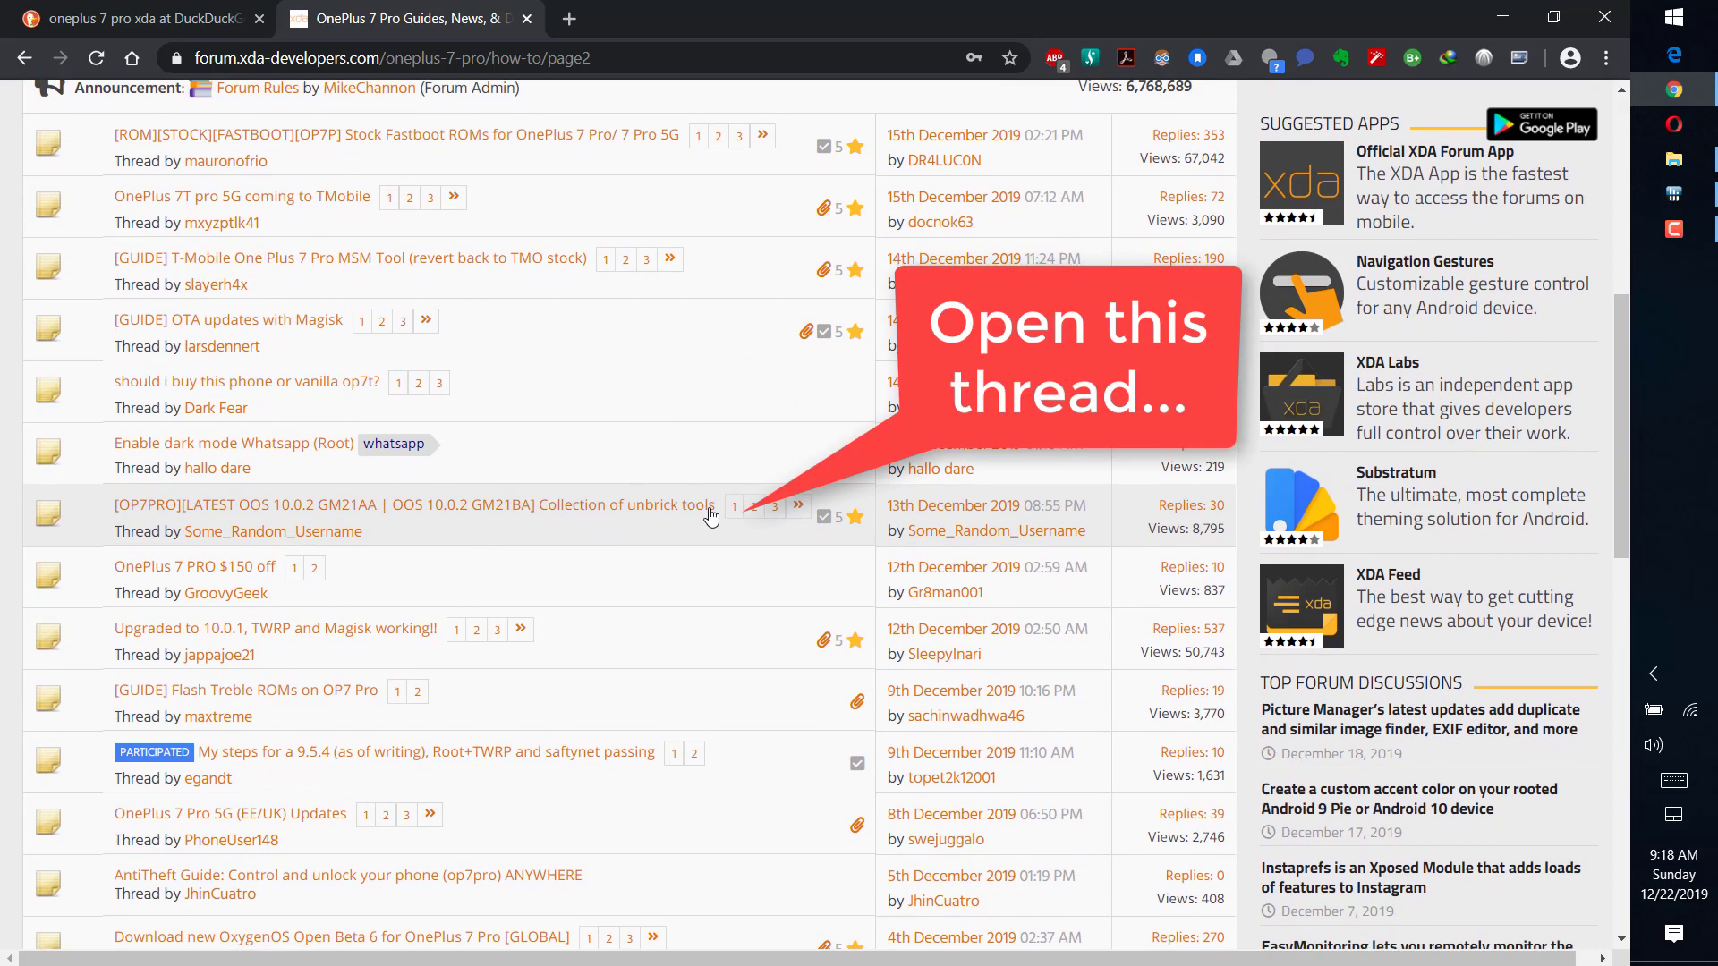
{"action": "right_click", "coordinate": [495, 510]}
{"action": "left_click", "coordinate": [461, 567]}
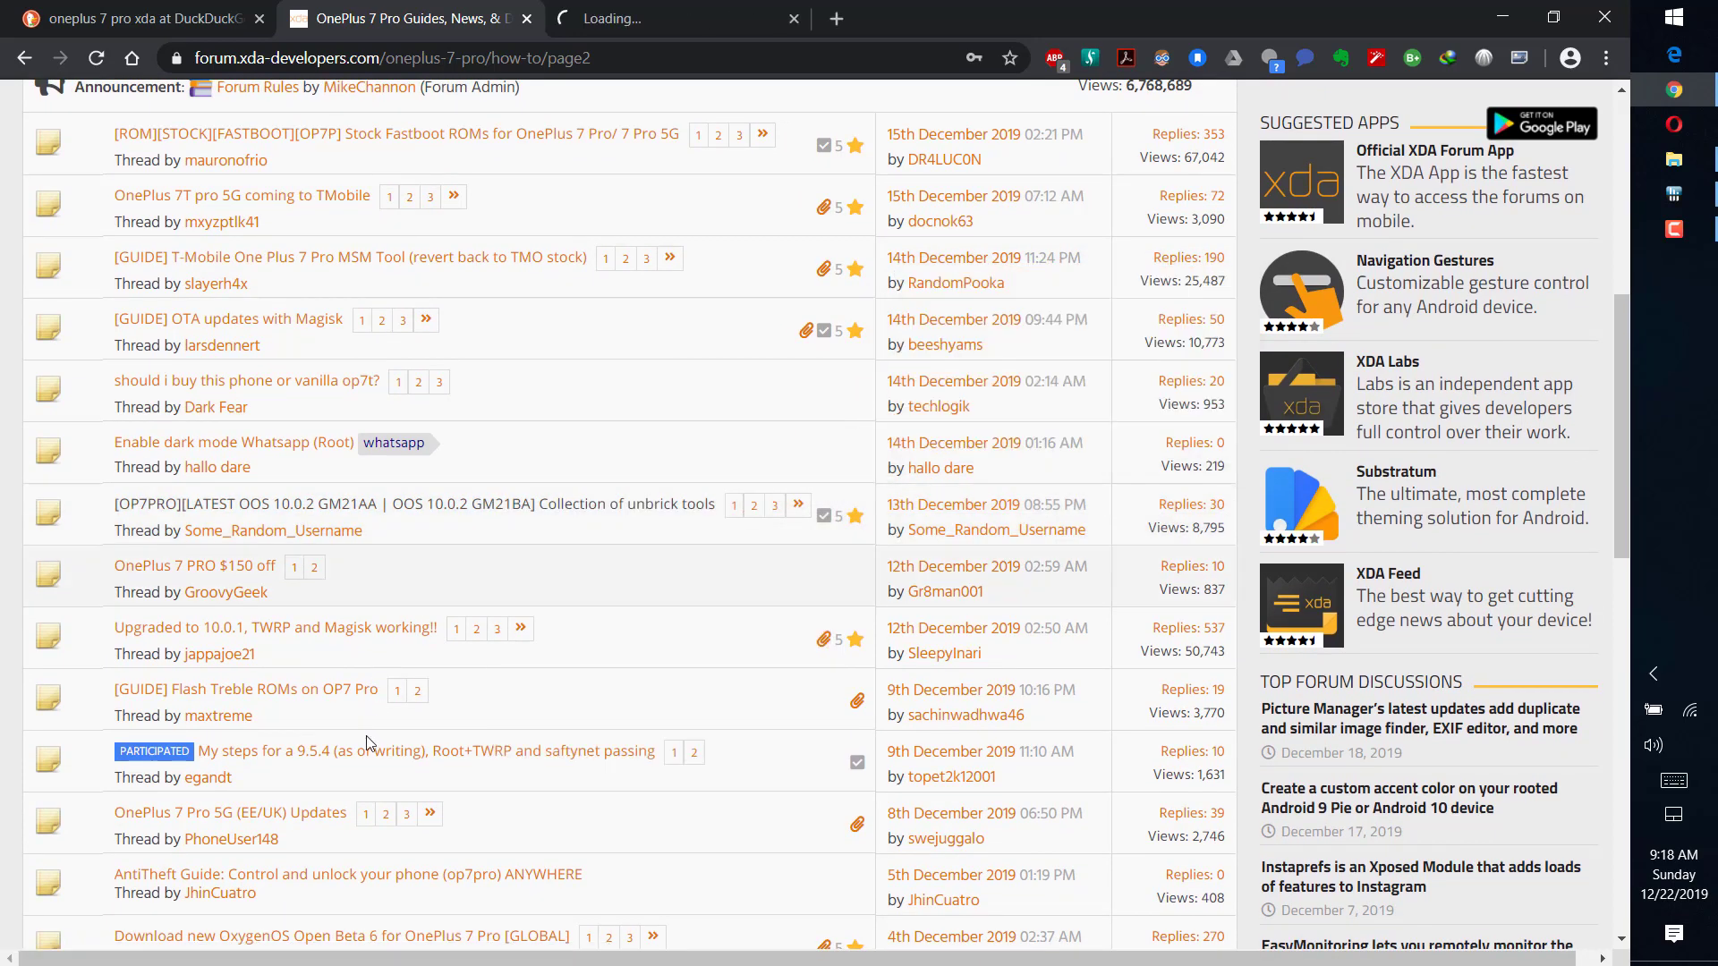
Open the "[GUIDE] Mega Unbrick Guide for A Hard Bricked OnePlus 7 Pro" thread from the same page.
{"action": "scroll", "coordinate": [324, 741], "scroll_direction": "down", "scroll_amount": 1}
{"action": "scroll", "coordinate": [325, 740], "scroll_direction": "down", "scroll_amount": 3}
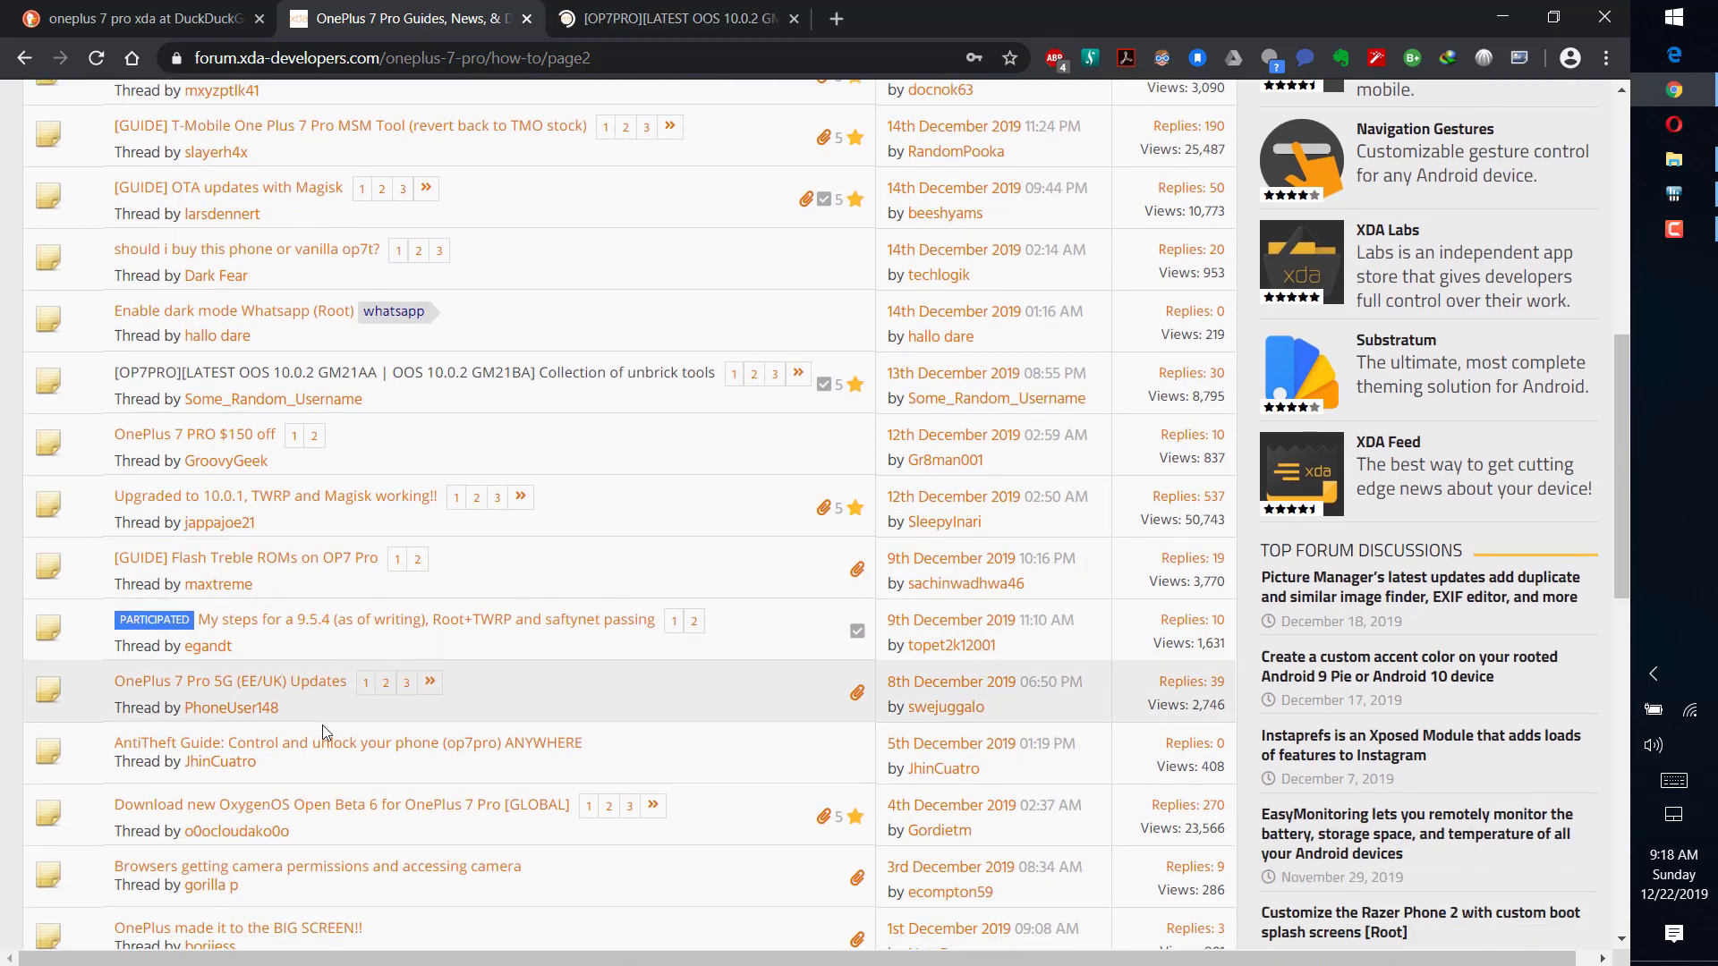
{"action": "scroll", "coordinate": [323, 724], "scroll_direction": "down", "scroll_amount": 1}
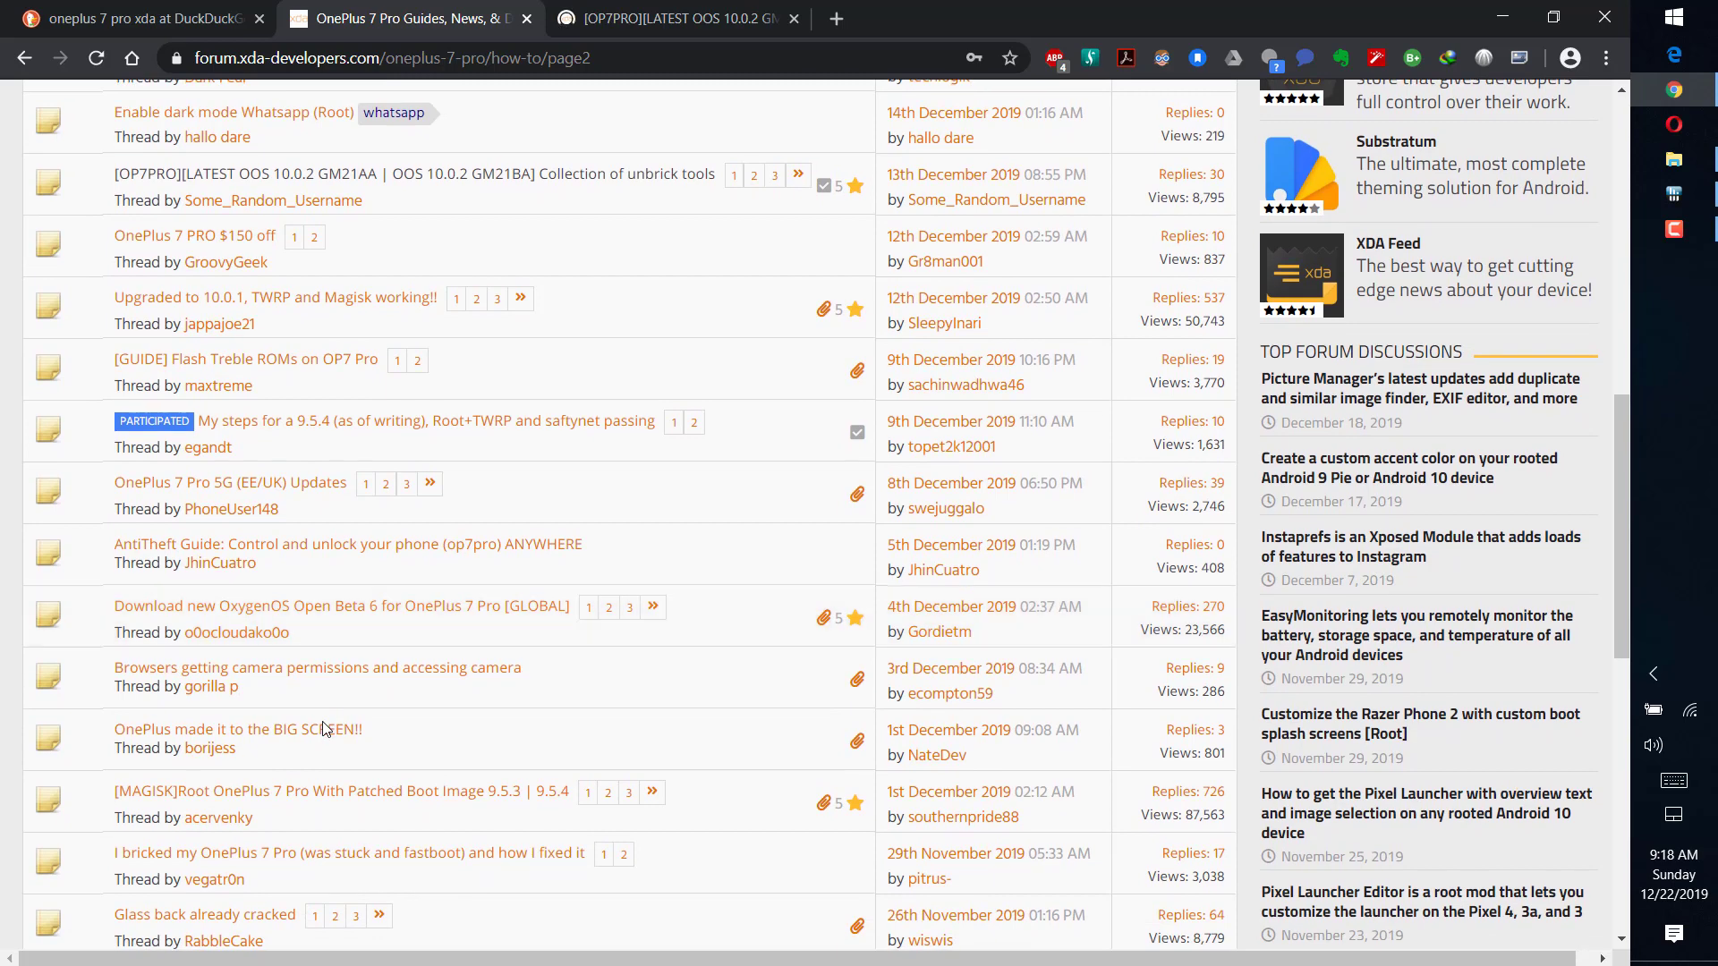
{"action": "scroll", "coordinate": [324, 727], "scroll_direction": "down", "scroll_amount": 2}
{"action": "scroll", "coordinate": [324, 731], "scroll_direction": "down", "scroll_amount": 2}
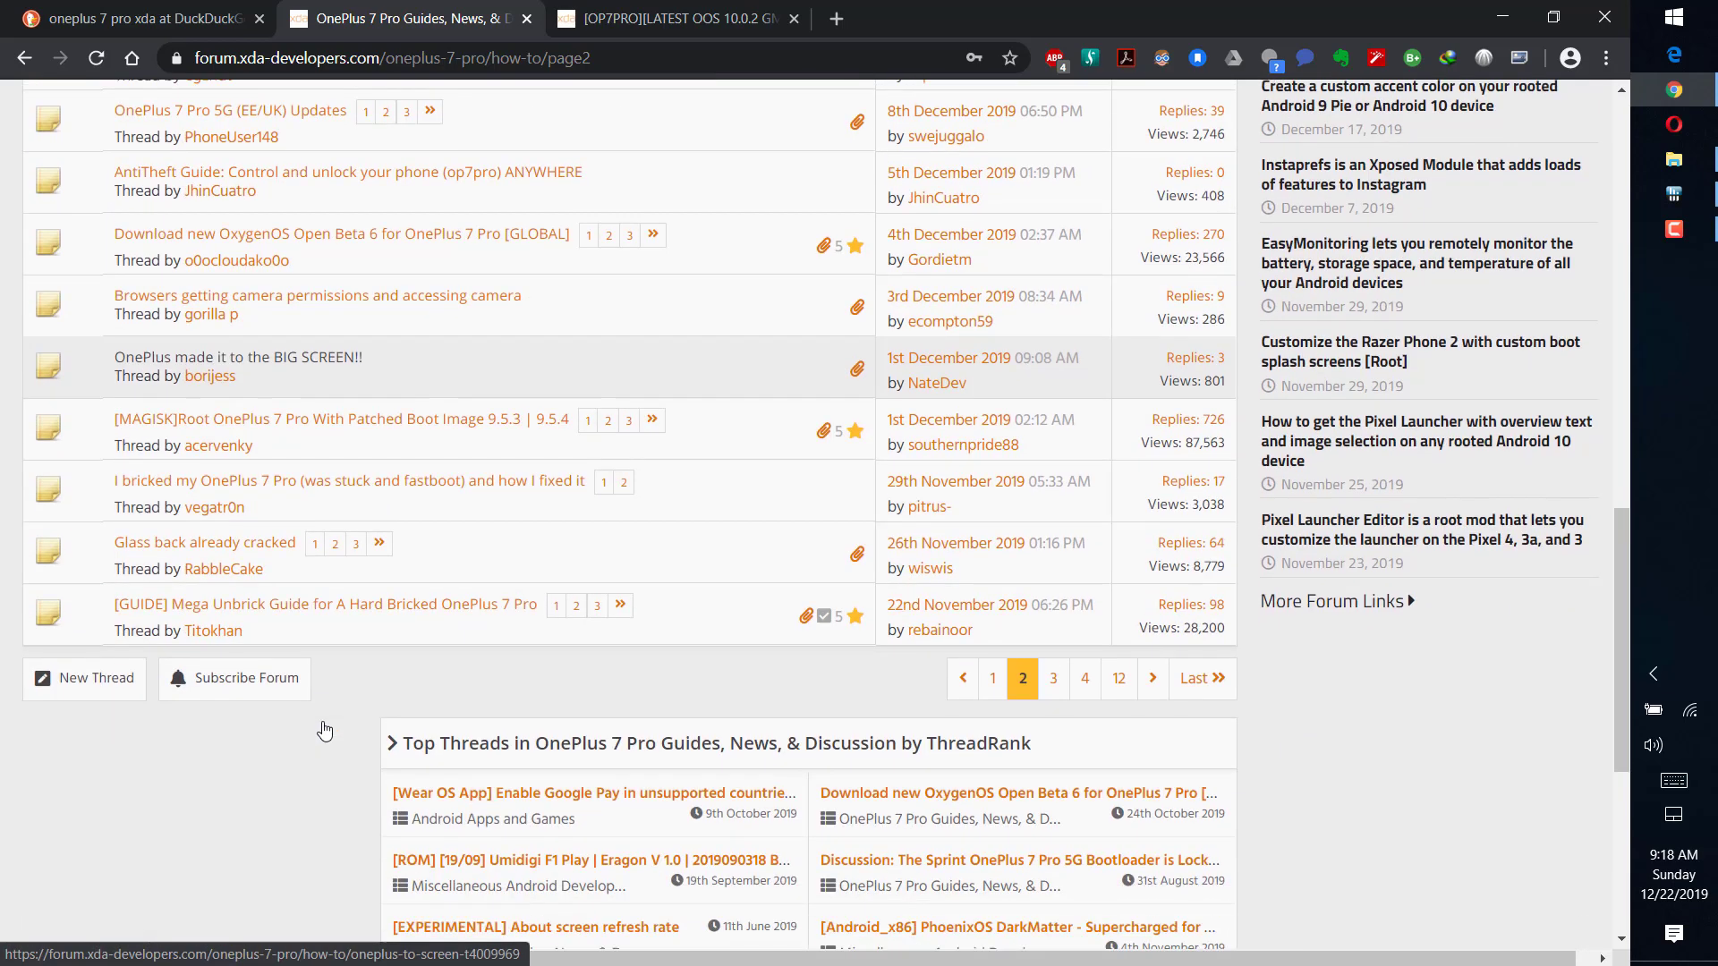
{"action": "scroll", "coordinate": [440, 592], "scroll_direction": "up", "scroll_amount": 1}
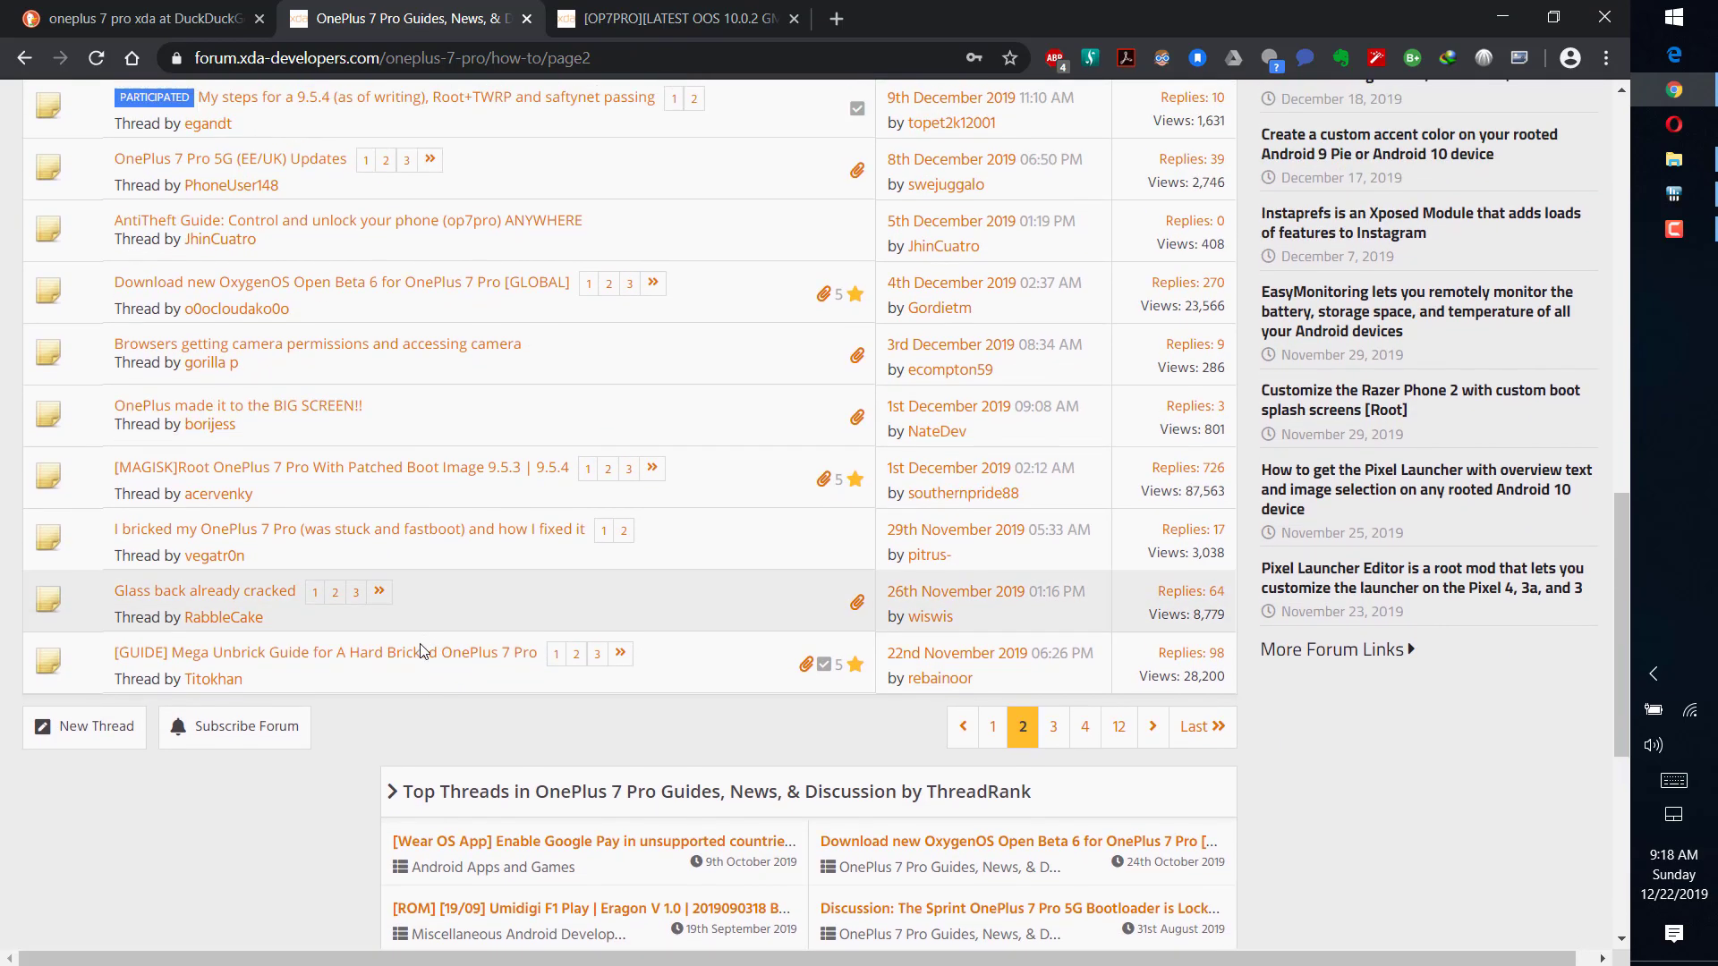
{"action": "left_click", "coordinate": [418, 662]}
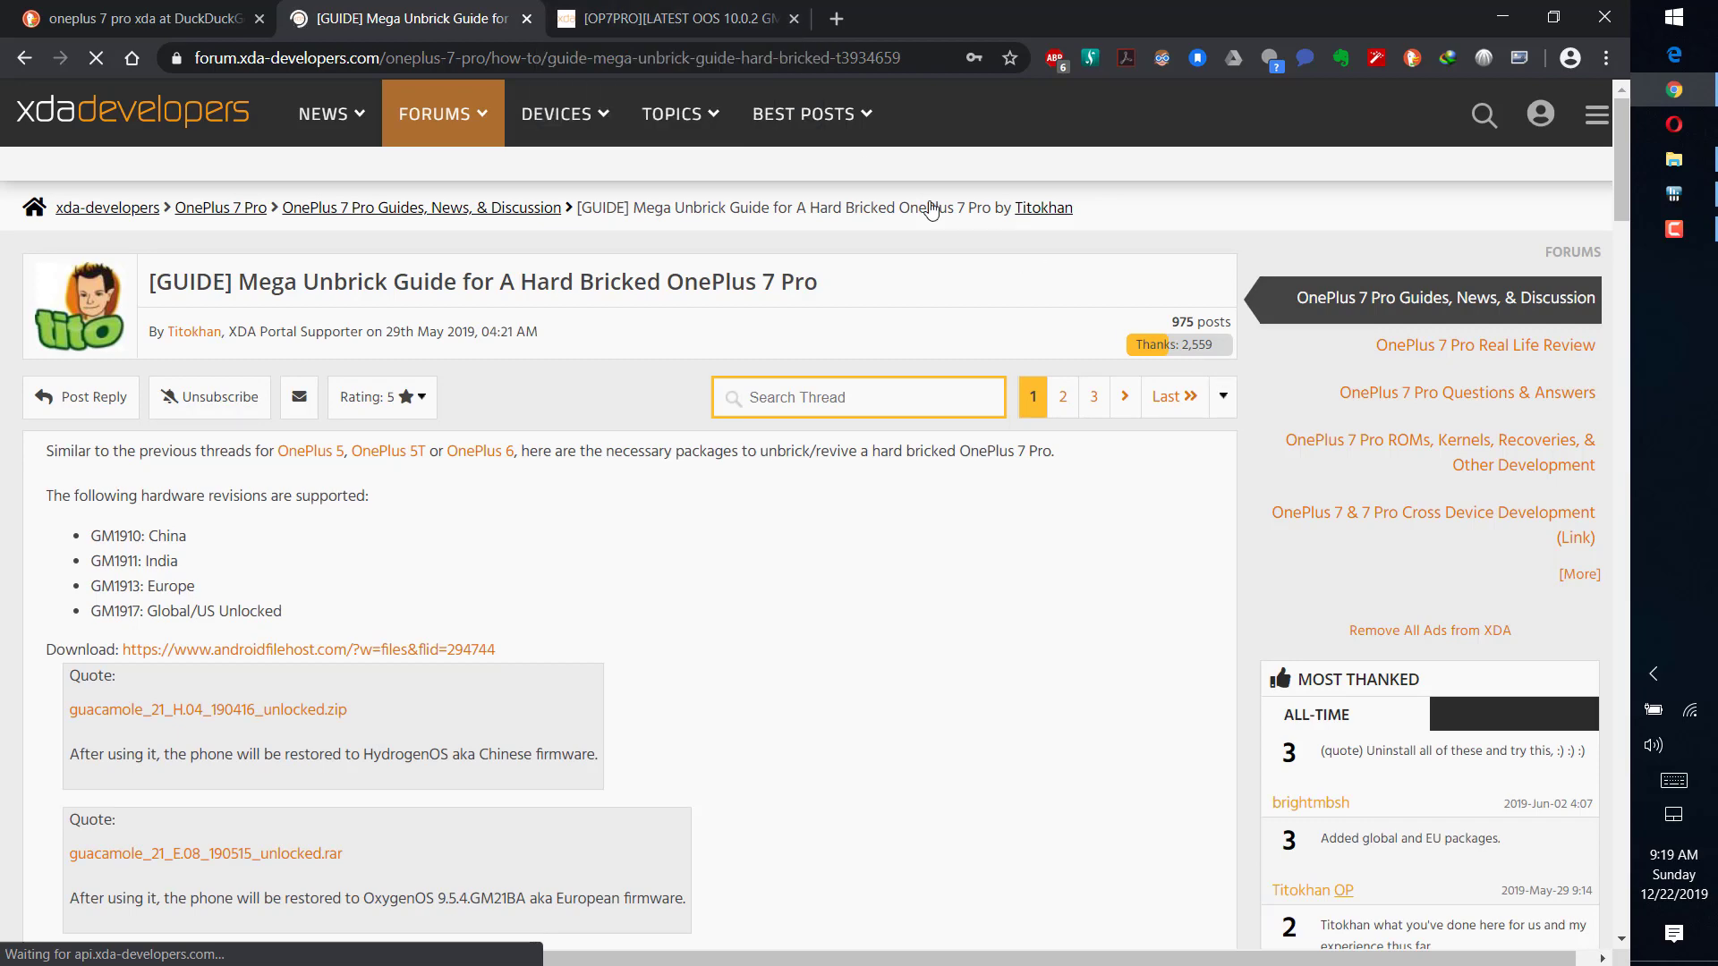
In the unbrick tools thread, reveal the Android 10 and Android 9 downloads for the GM21AA international firmware.
{"action": "left_click", "coordinate": [747, 27]}
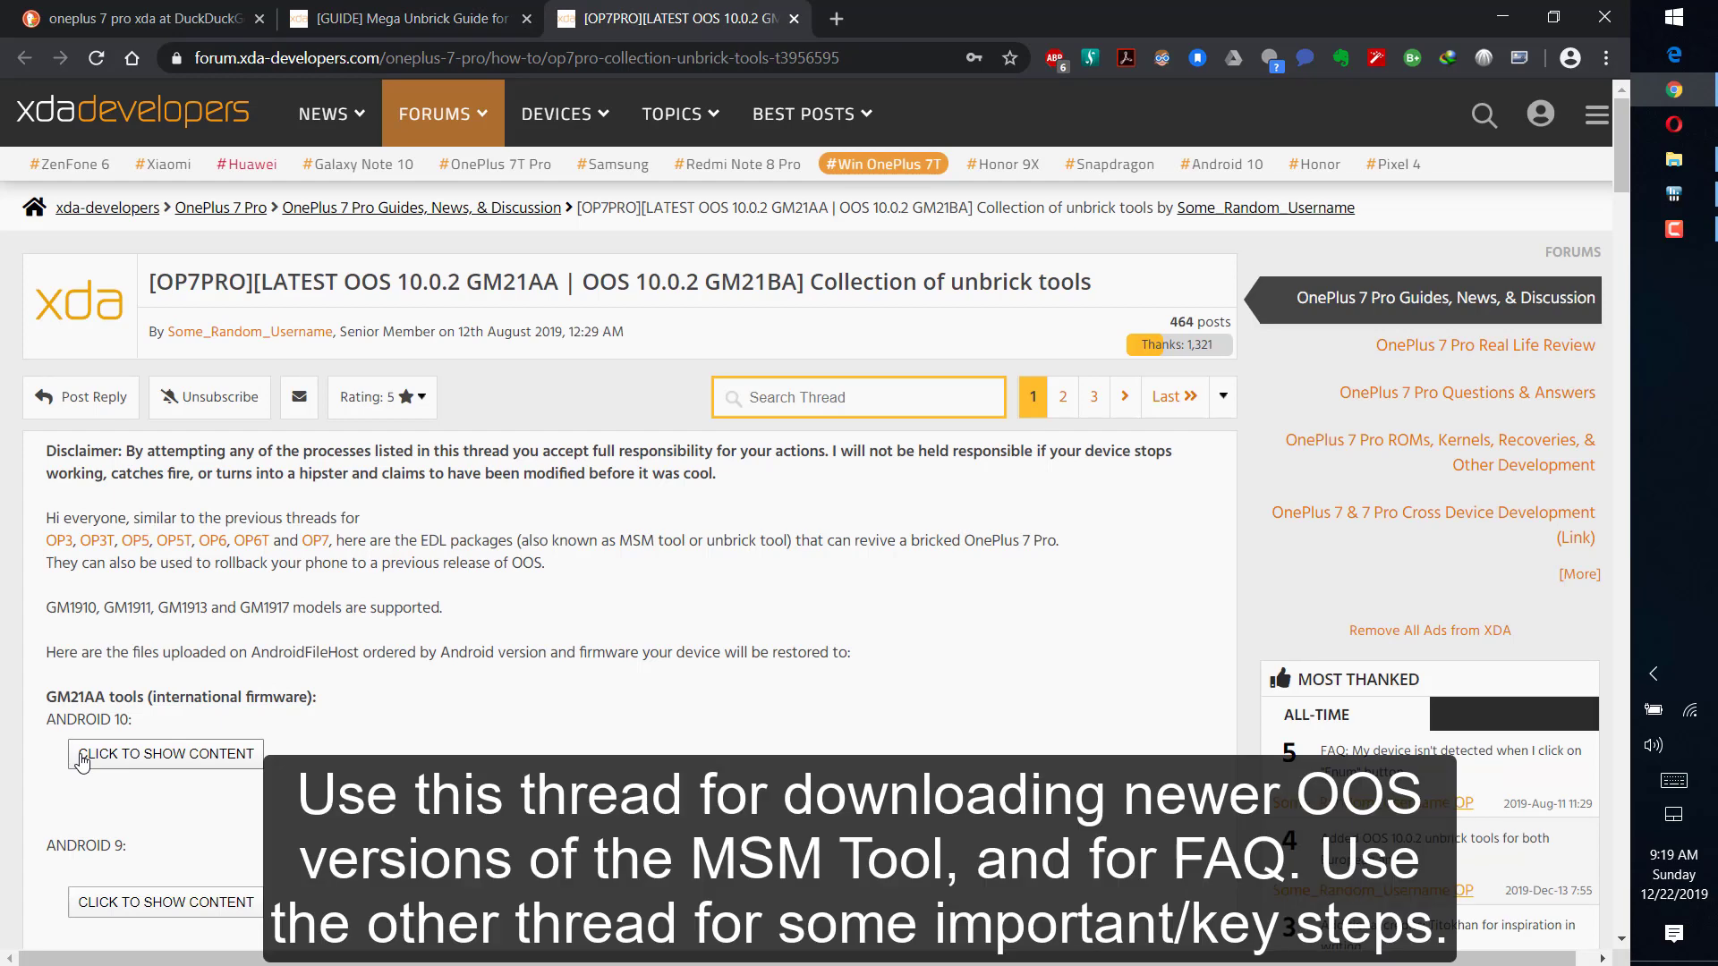
{"action": "left_click", "coordinate": [81, 756]}
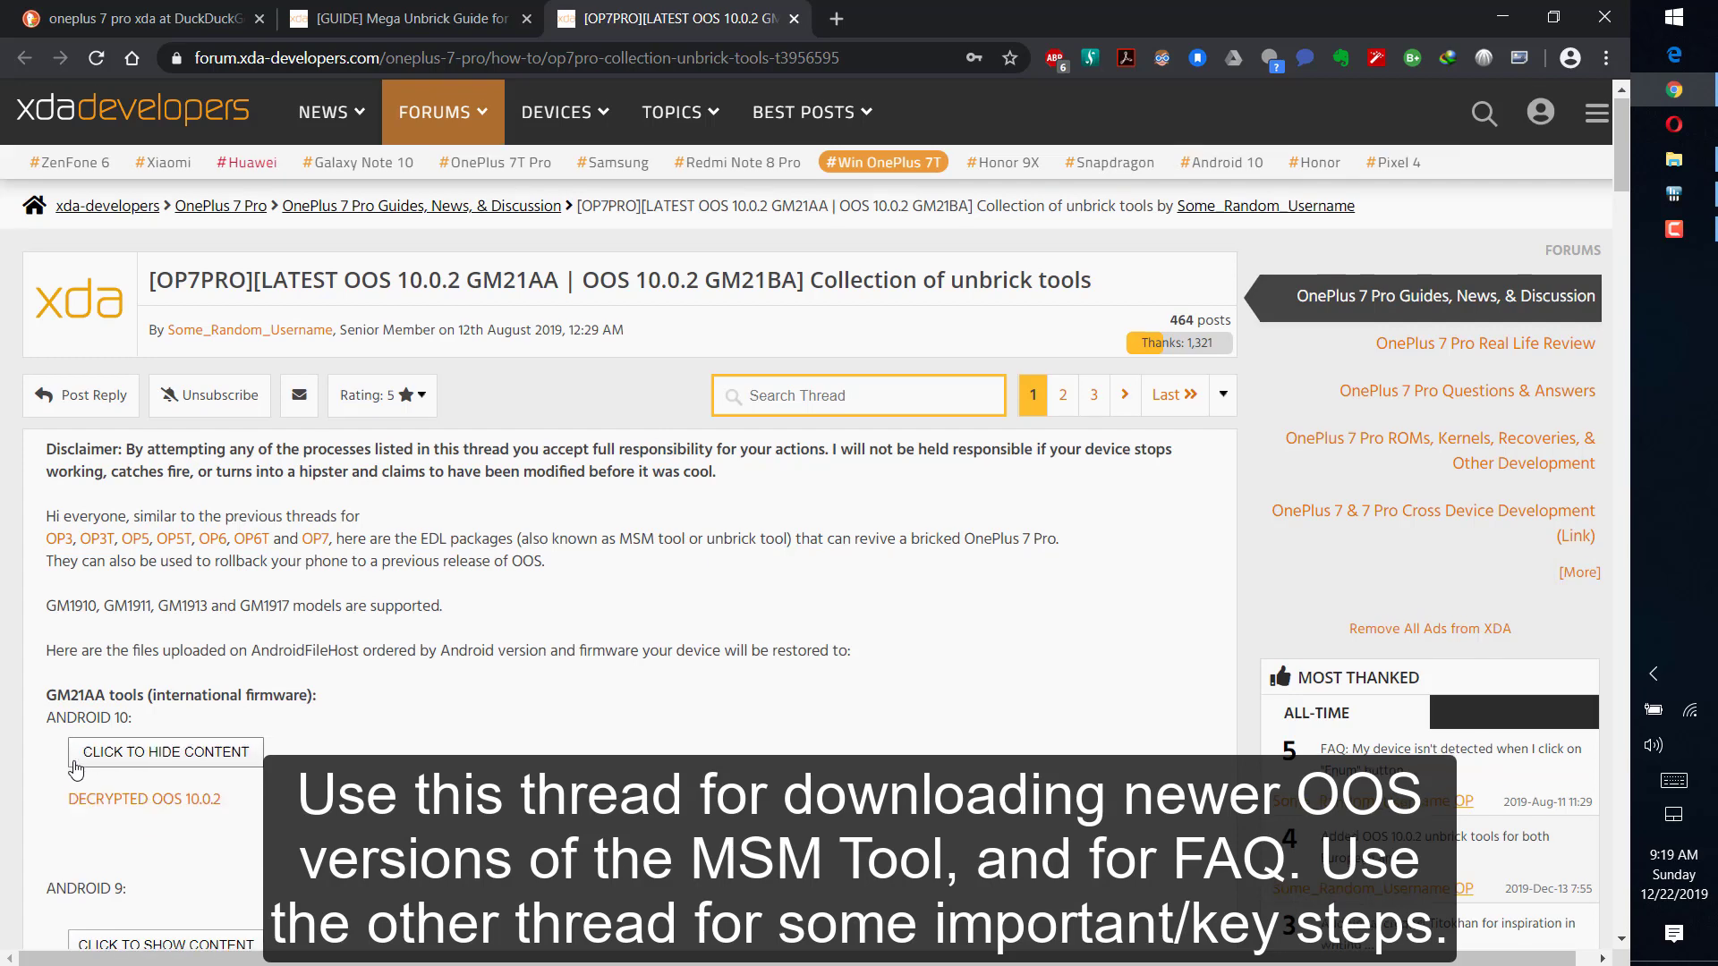
{"action": "scroll", "coordinate": [94, 747], "scroll_direction": "down", "scroll_amount": 2}
{"action": "left_click", "coordinate": [100, 732]}
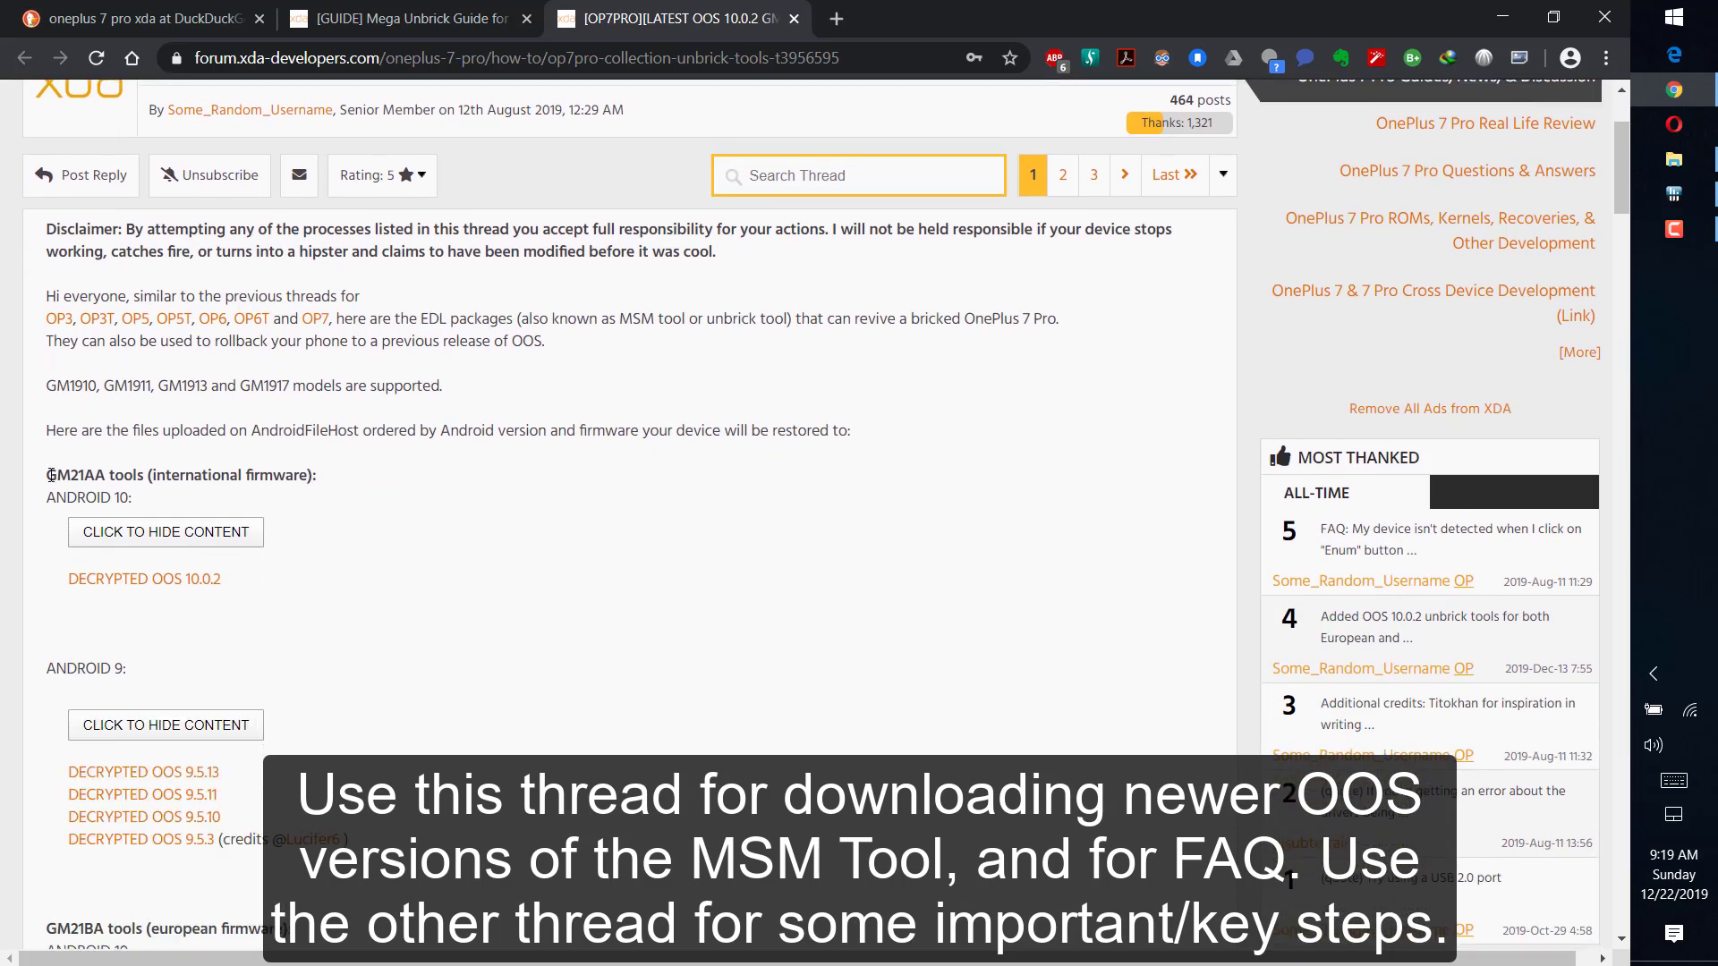
{"action": "left_click_drag", "start_coordinate": [49, 476], "coordinate": [354, 487]}
{"action": "scroll", "coordinate": [289, 608], "scroll_direction": "down", "scroll_amount": 2}
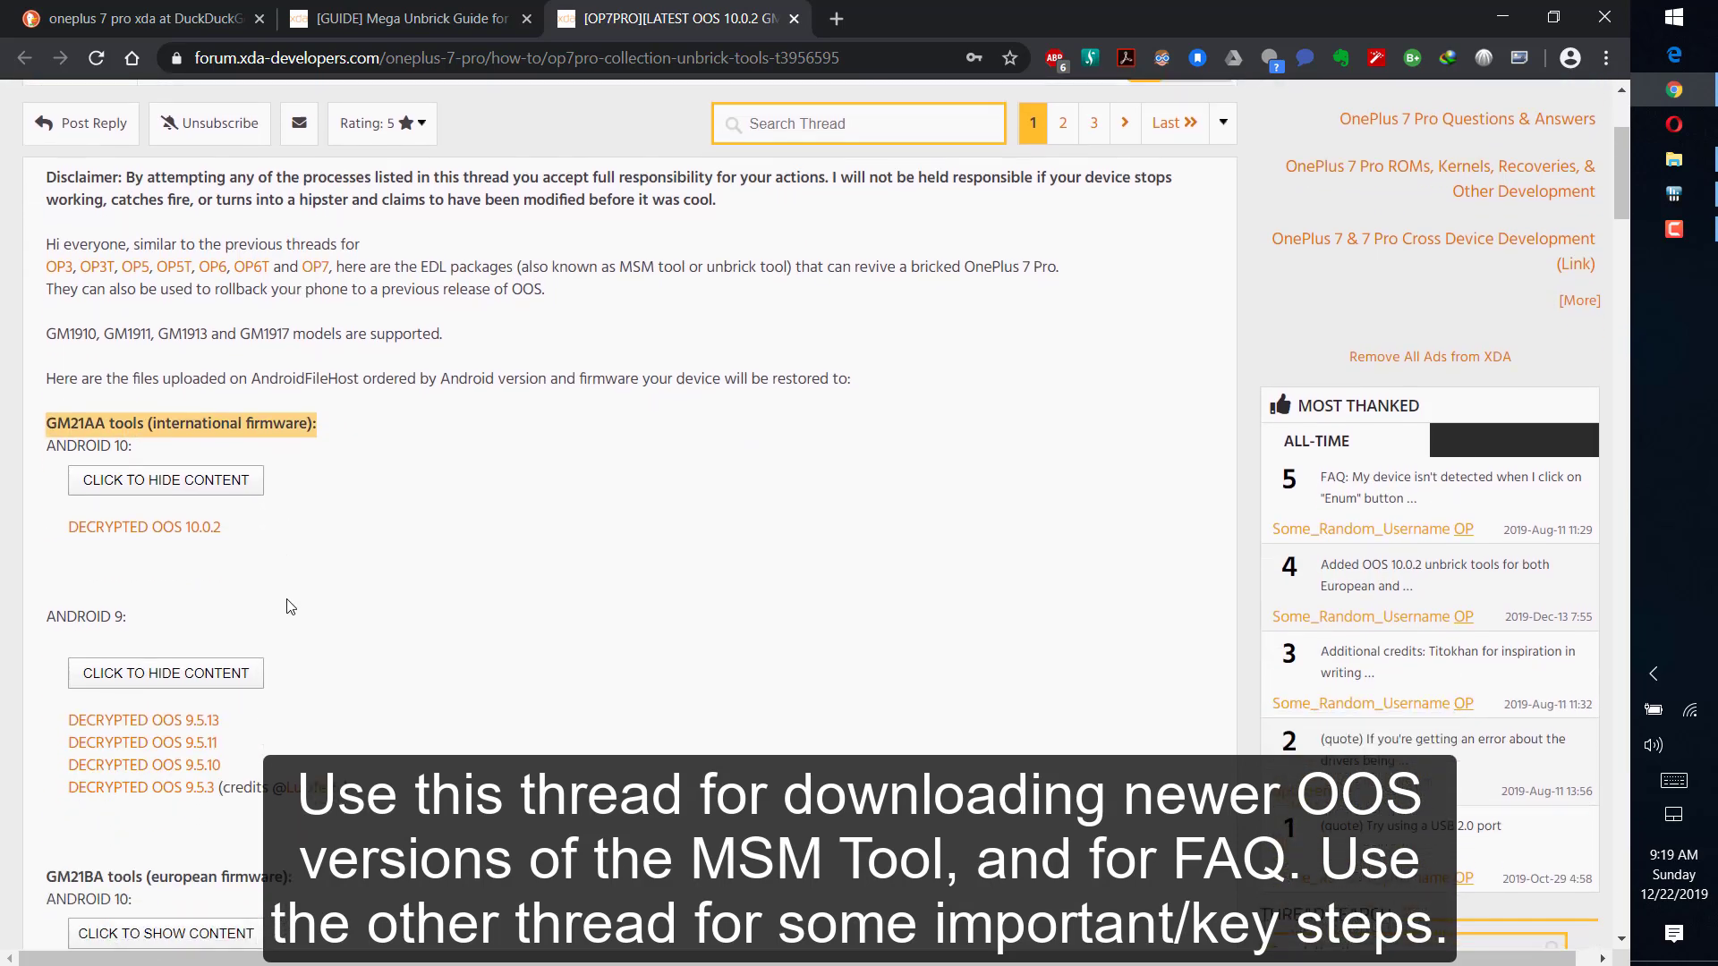
{"action": "left_click_drag", "start_coordinate": [51, 363], "coordinate": [464, 700]}
{"action": "left_click", "coordinate": [464, 700]}
Reveal the Android 10 and Android 9 downloads for the GM21BA European firmware and look over the instructions and FAQ.
{"action": "scroll", "coordinate": [464, 700], "scroll_direction": "down", "scroll_amount": 4}
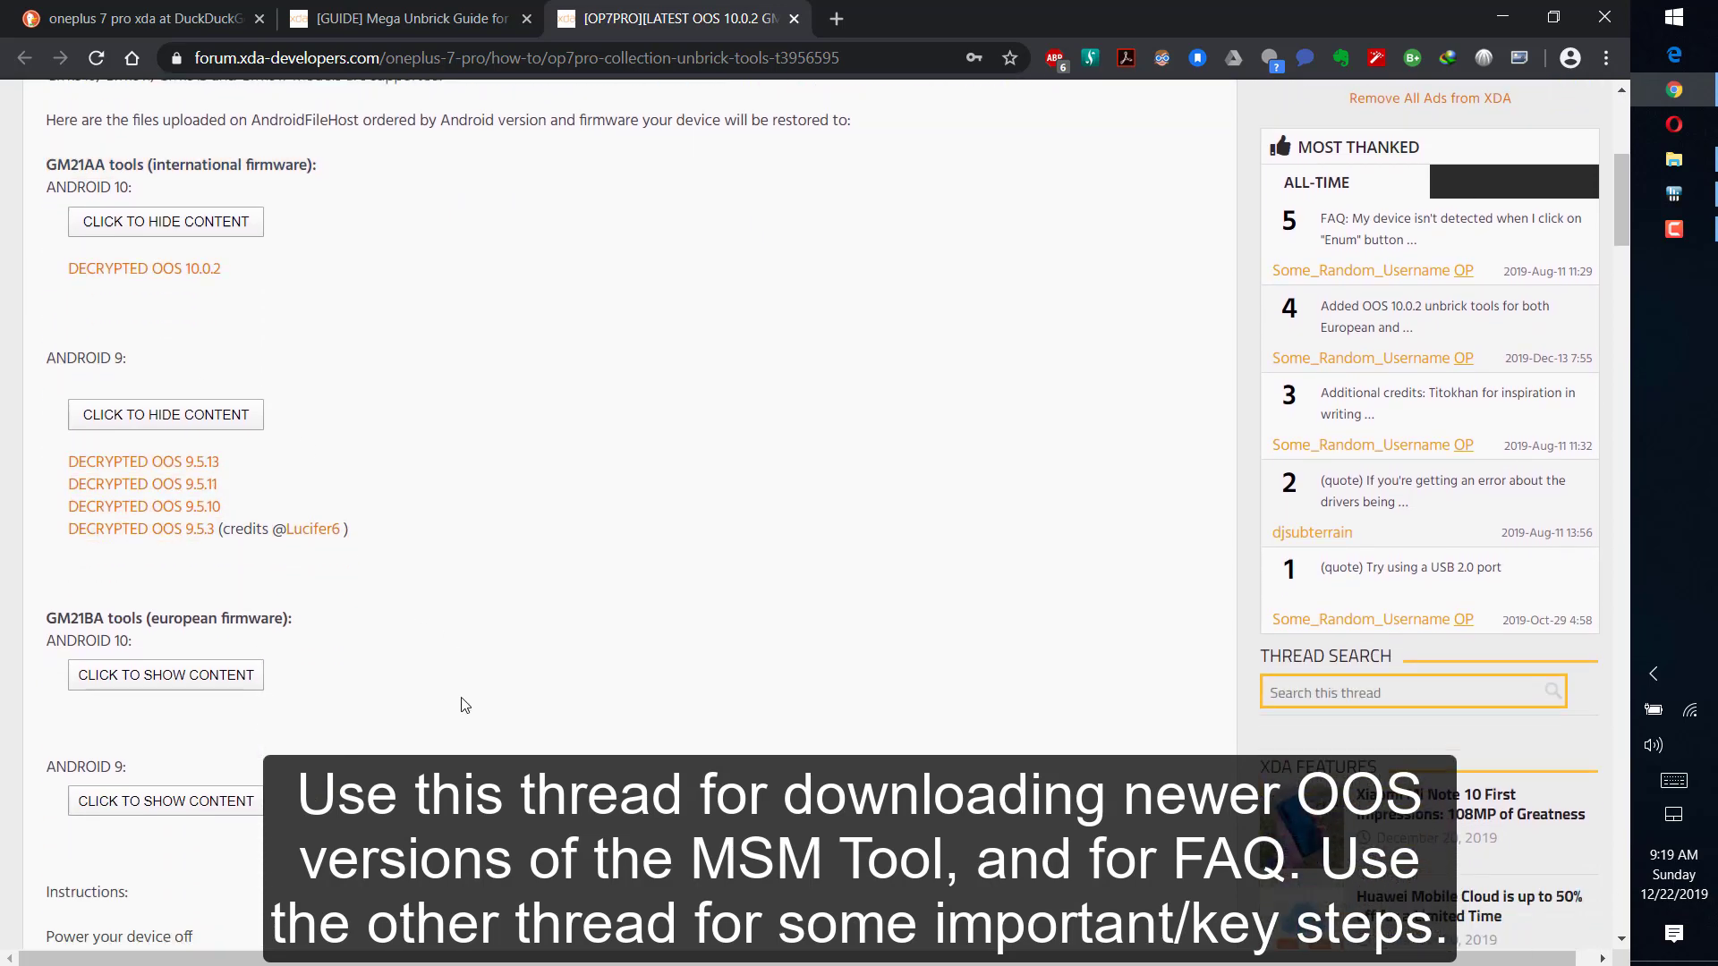
{"action": "left_click", "coordinate": [204, 441]}
{"action": "left_click", "coordinate": [170, 598]}
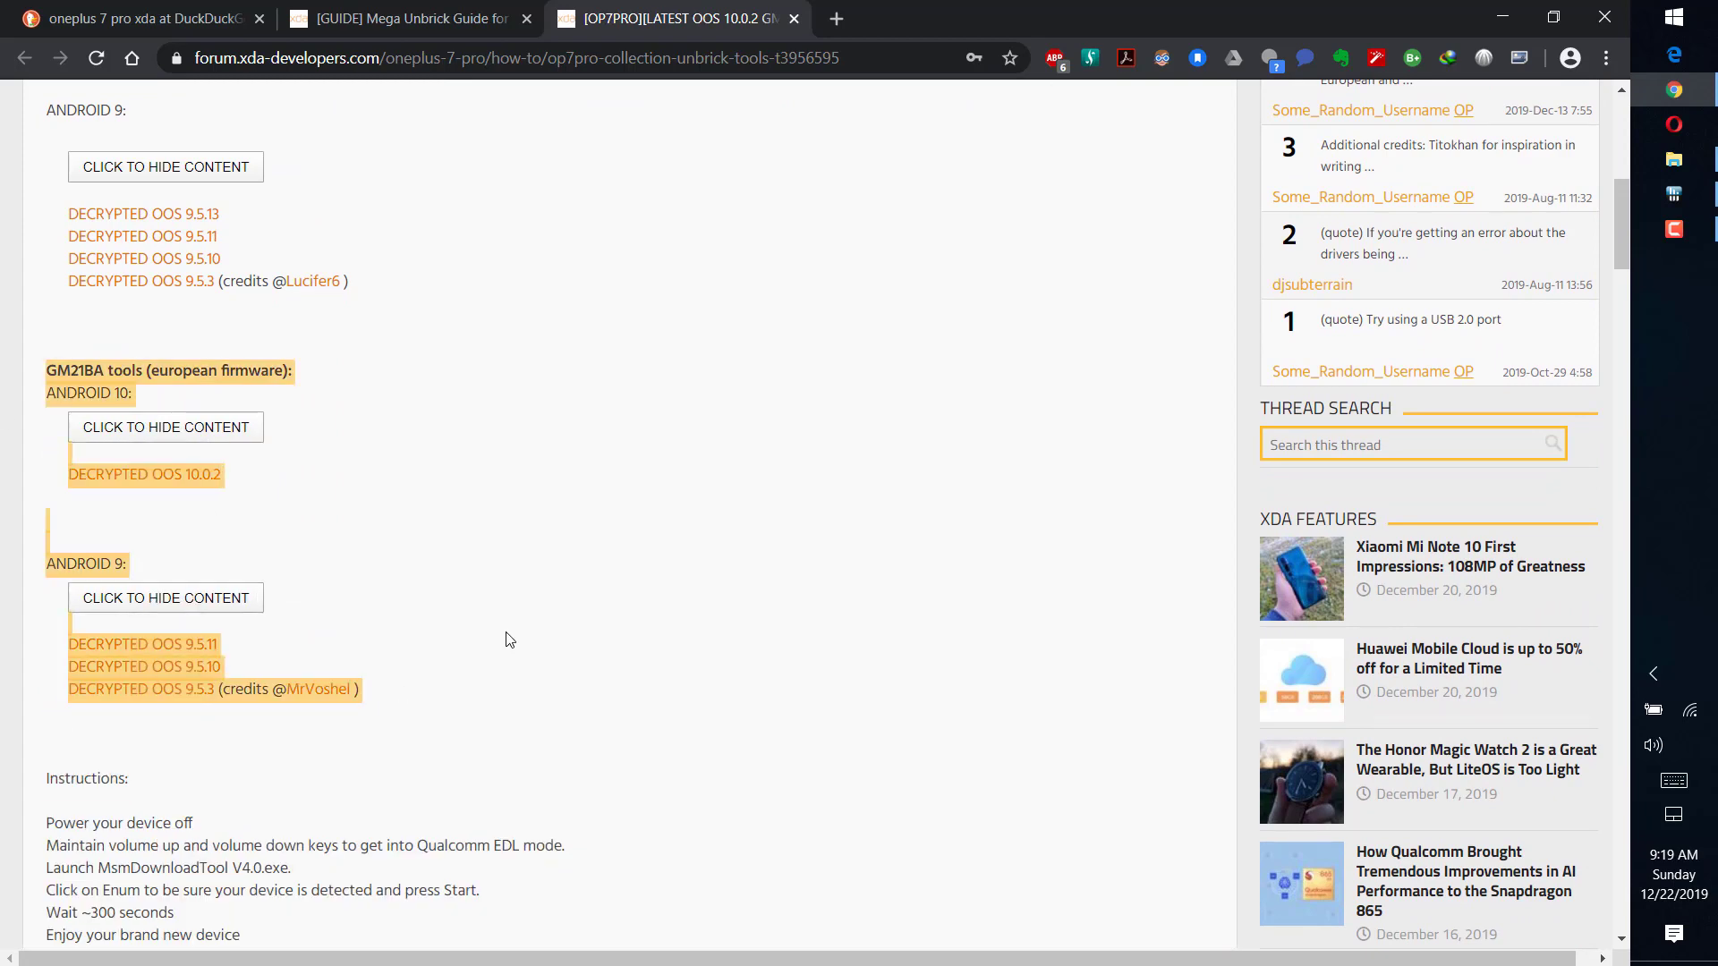
{"action": "scroll", "coordinate": [449, 614], "scroll_direction": "down", "scroll_amount": 9}
{"action": "scroll", "coordinate": [451, 619], "scroll_direction": "down", "scroll_amount": 3}
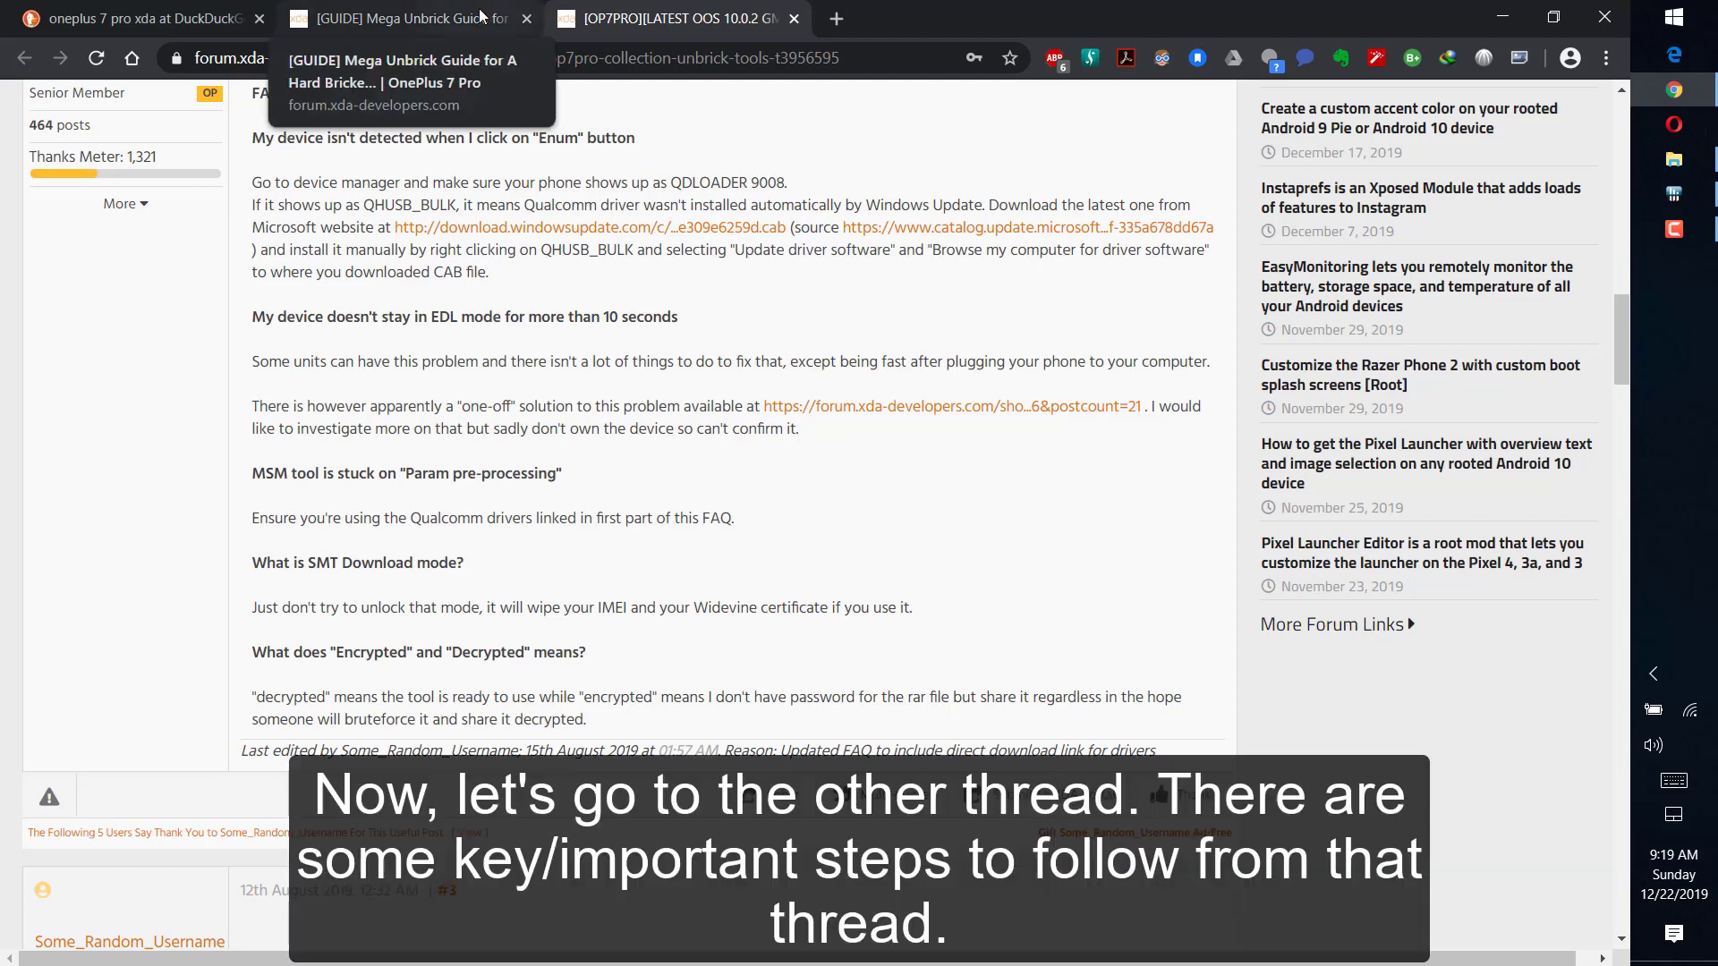
Return to the Mega Unbrick Guide thread and go to its page 5.
{"action": "left_click", "coordinate": [466, 23]}
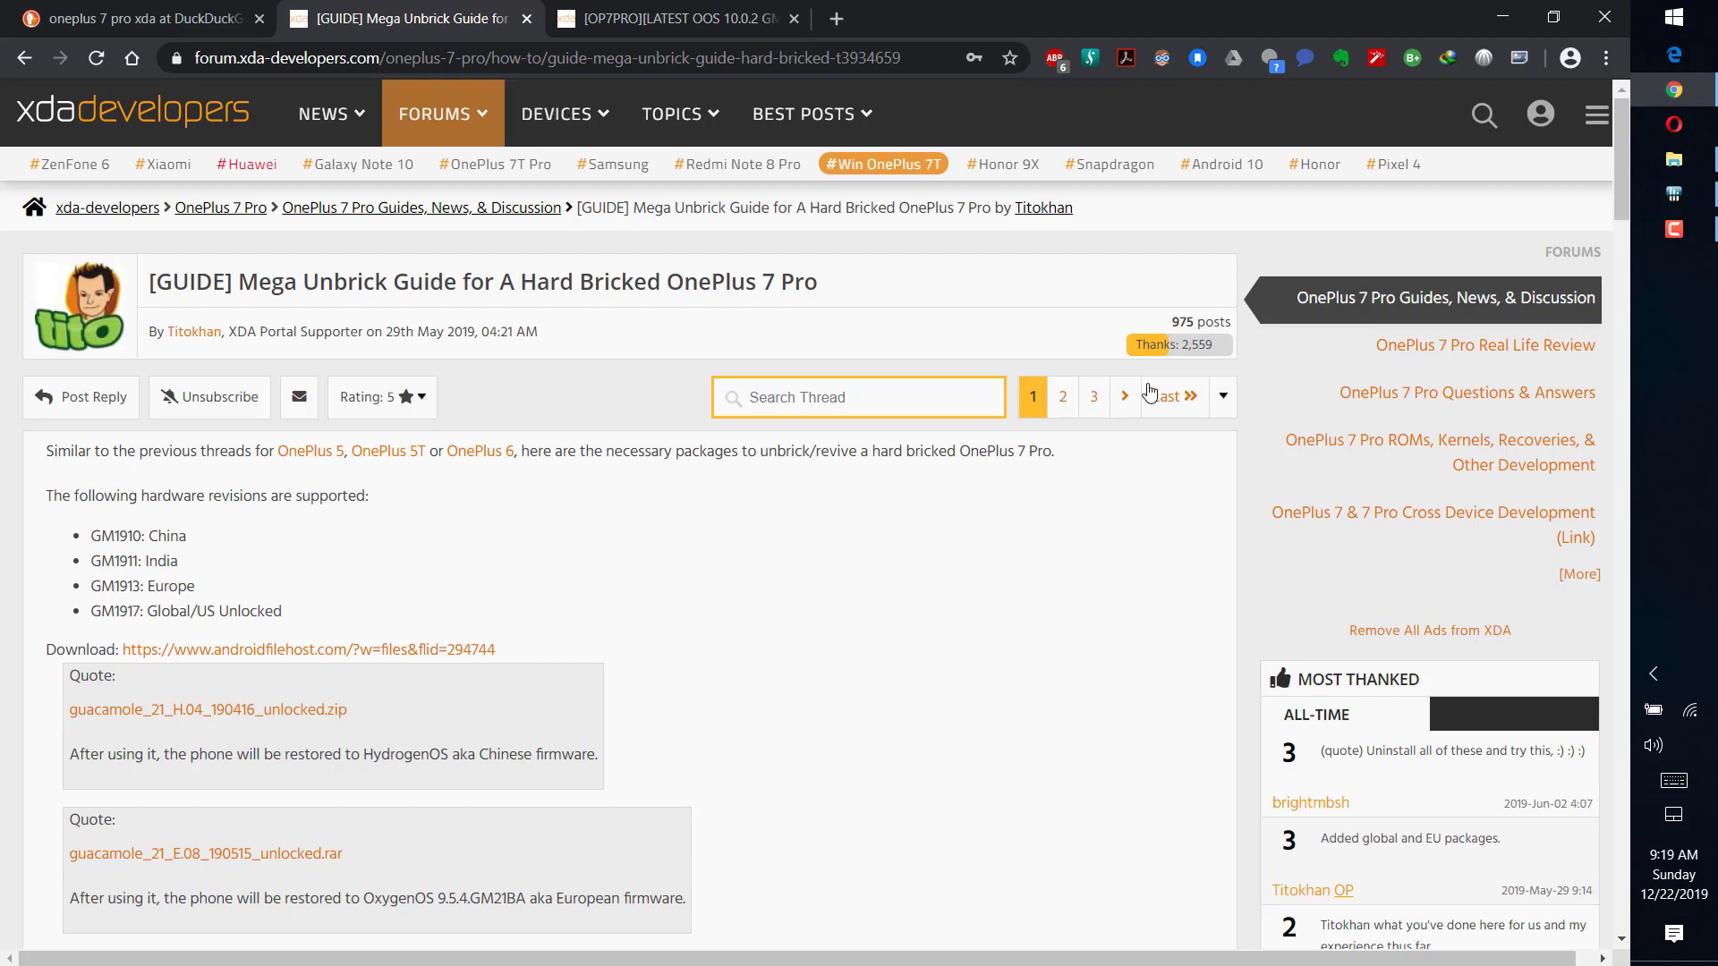
{"action": "left_click", "coordinate": [1223, 398]}
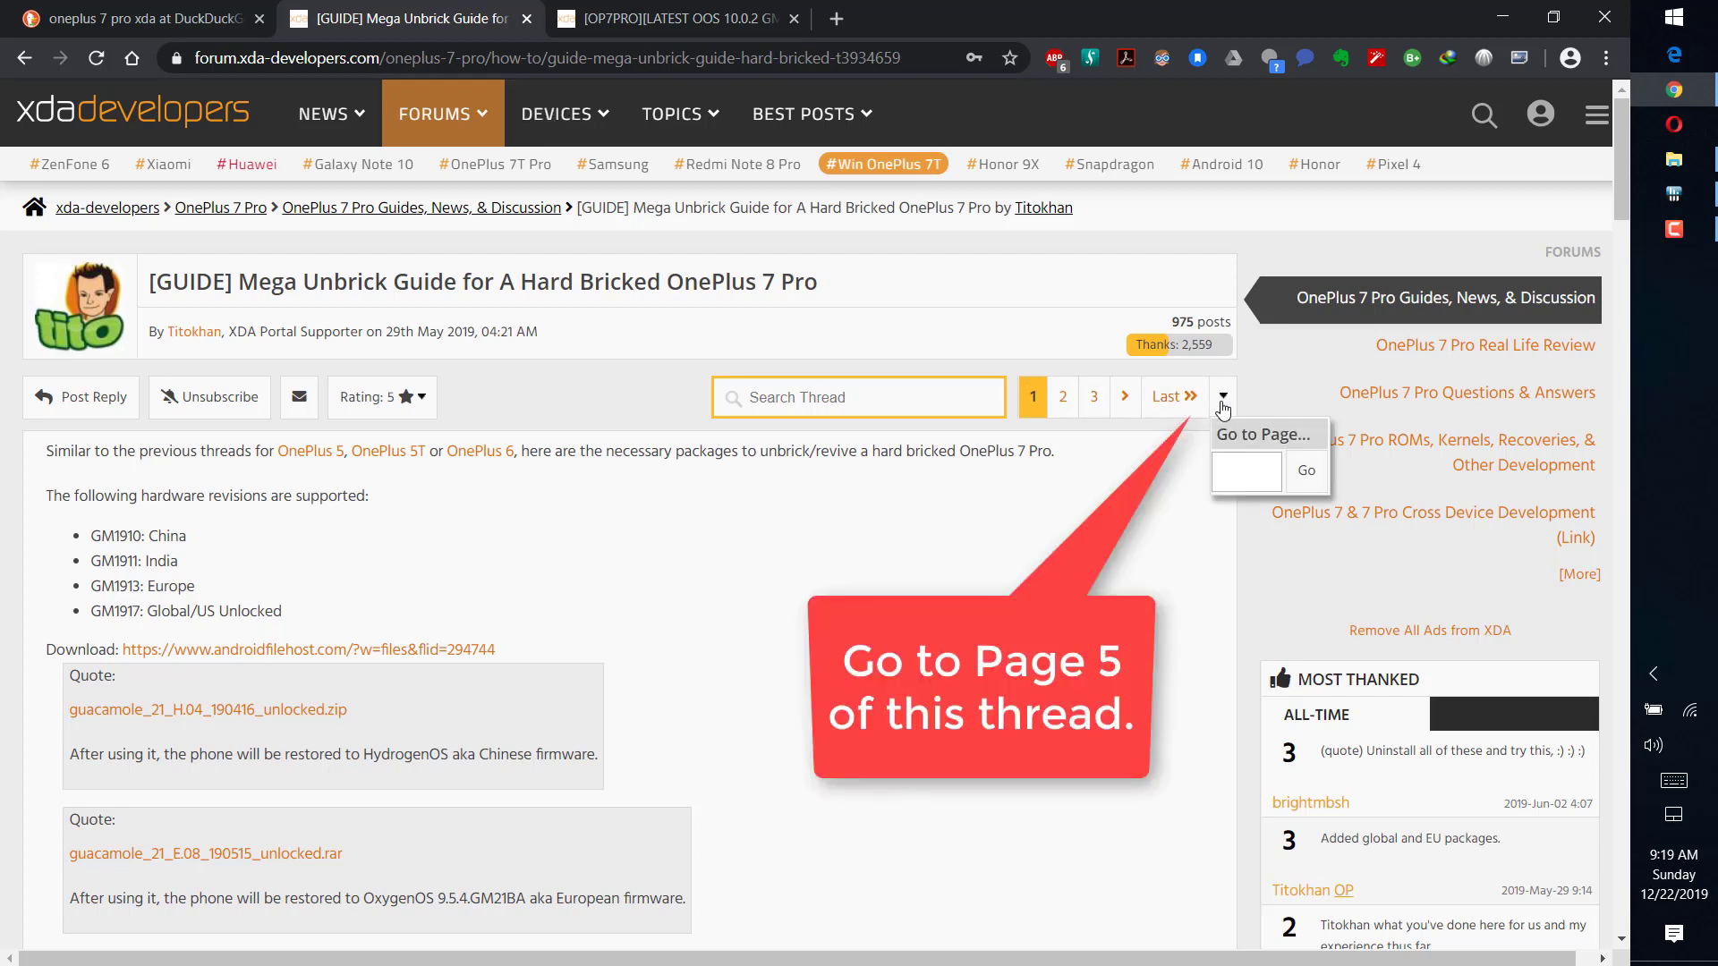
{"action": "left_click", "coordinate": [1239, 475]}
{"action": "type", "text": "5"}
{"action": "left_click", "coordinate": [1297, 481]}
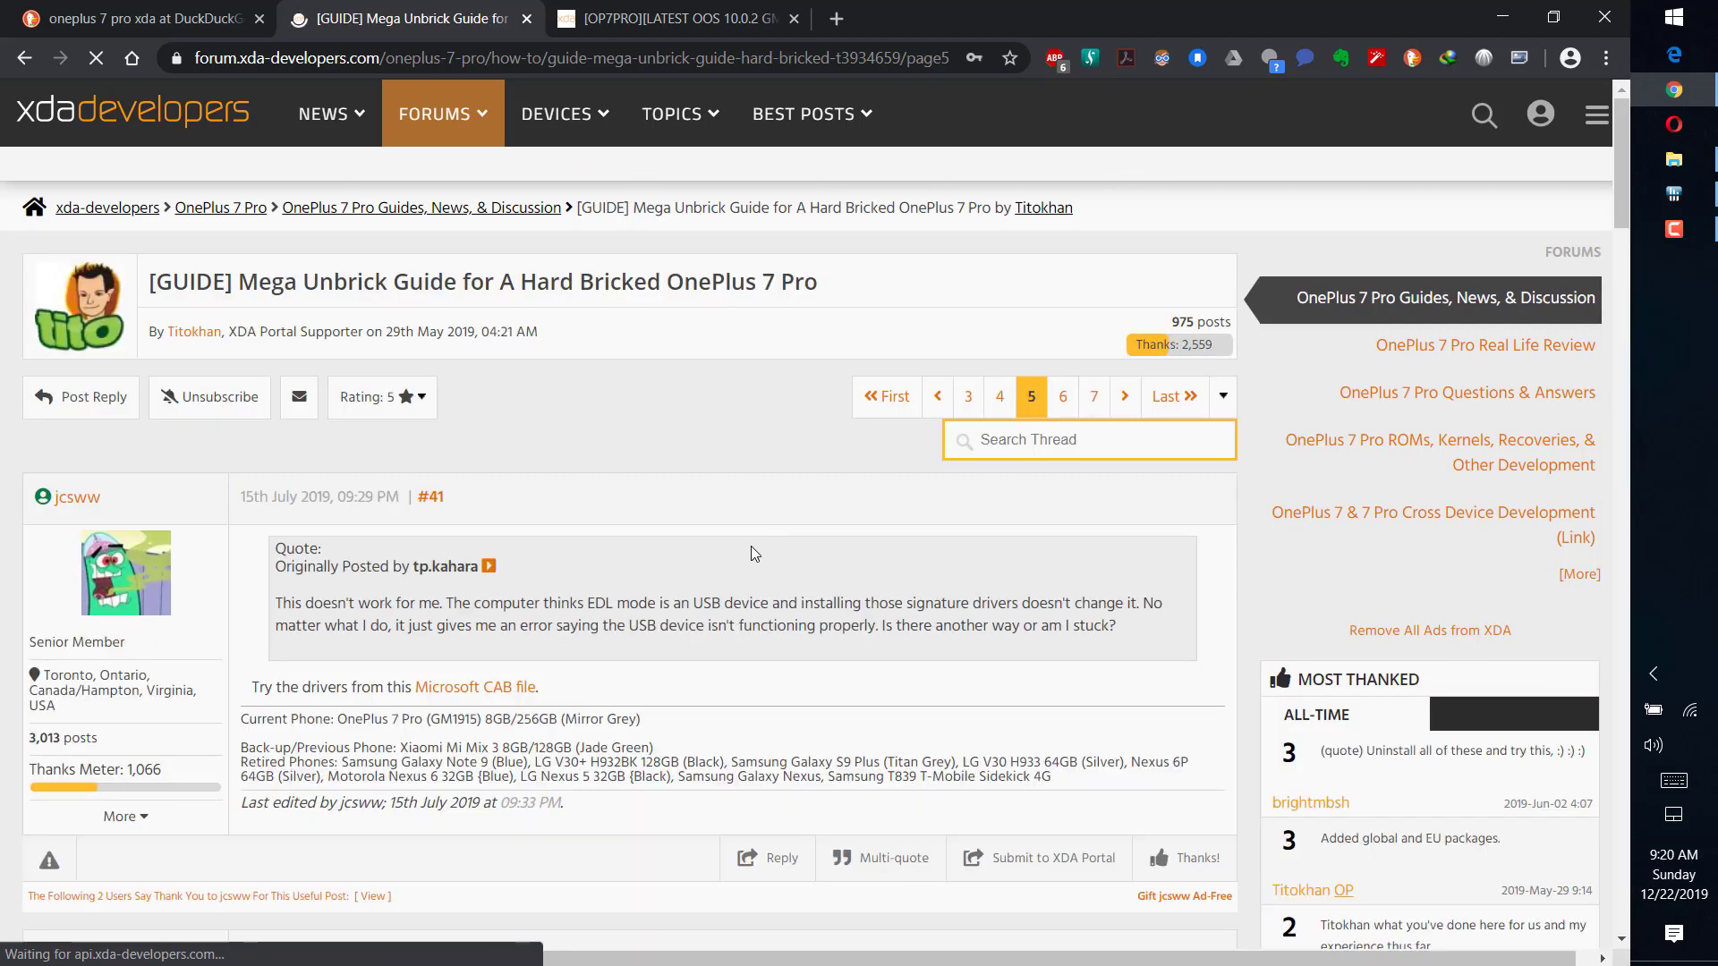
Find post #50 on this page and highlight its step 1 with the Command Prompt instructions.
{"action": "scroll", "coordinate": [750, 553], "scroll_direction": "down", "scroll_amount": 15}
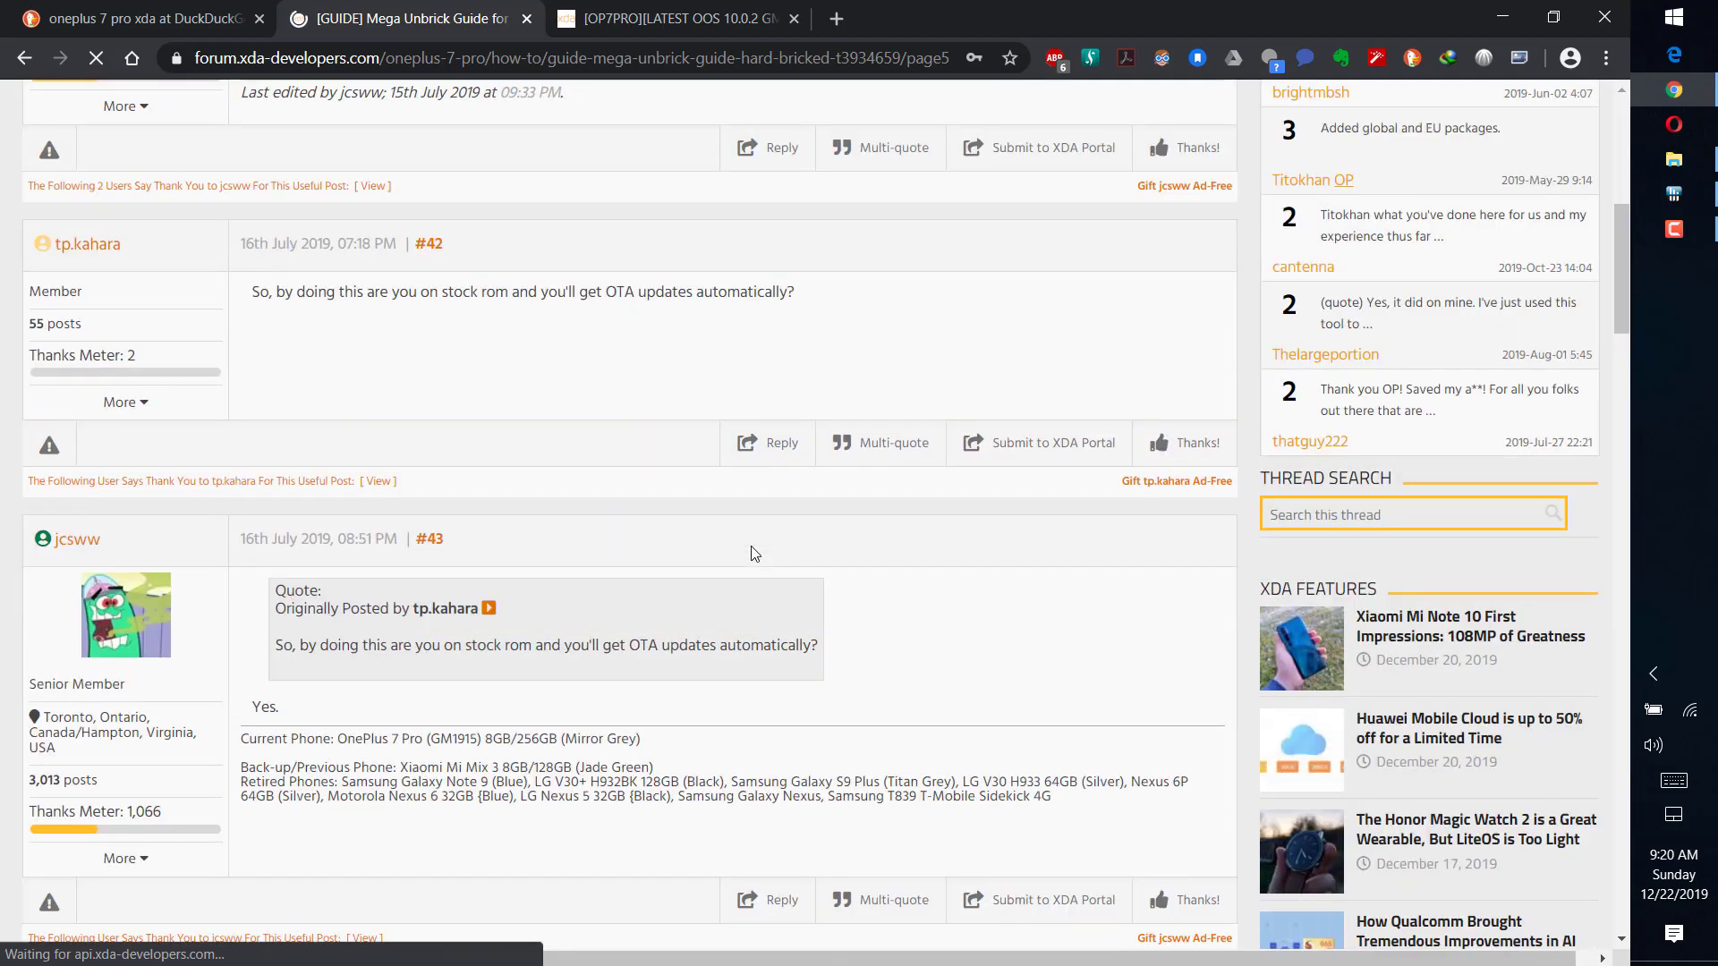
{"action": "scroll", "coordinate": [751, 553], "scroll_direction": "down", "scroll_amount": 20}
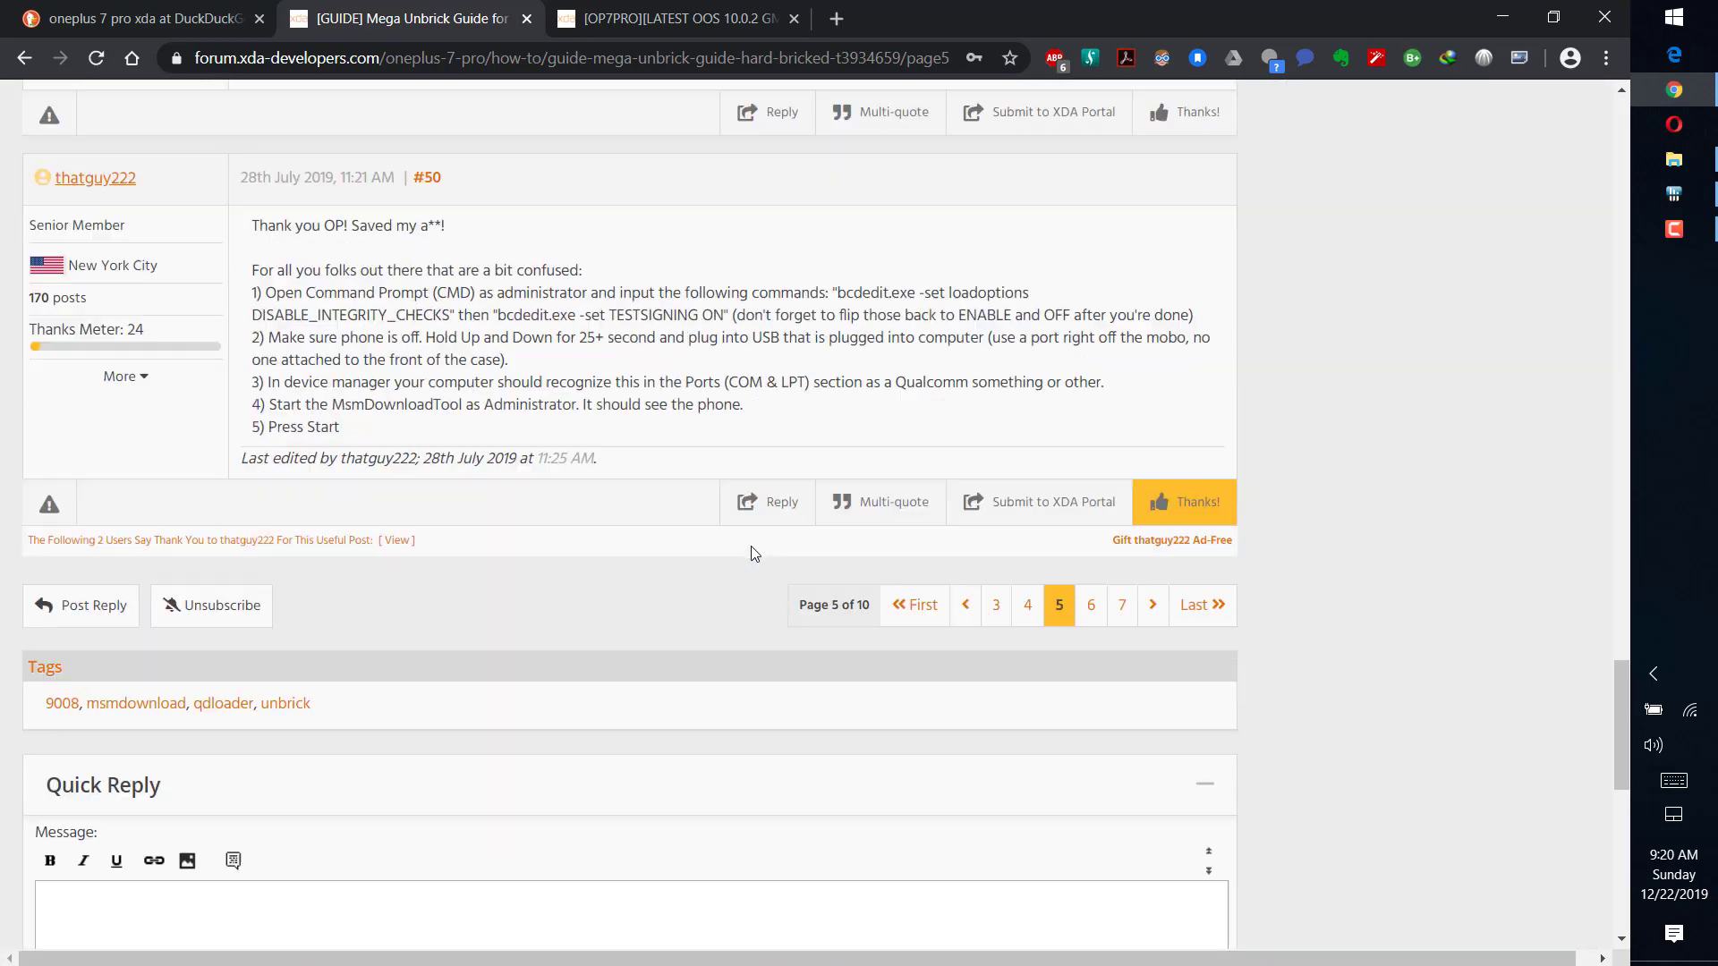
{"action": "scroll", "coordinate": [751, 553], "scroll_direction": "up", "scroll_amount": 1}
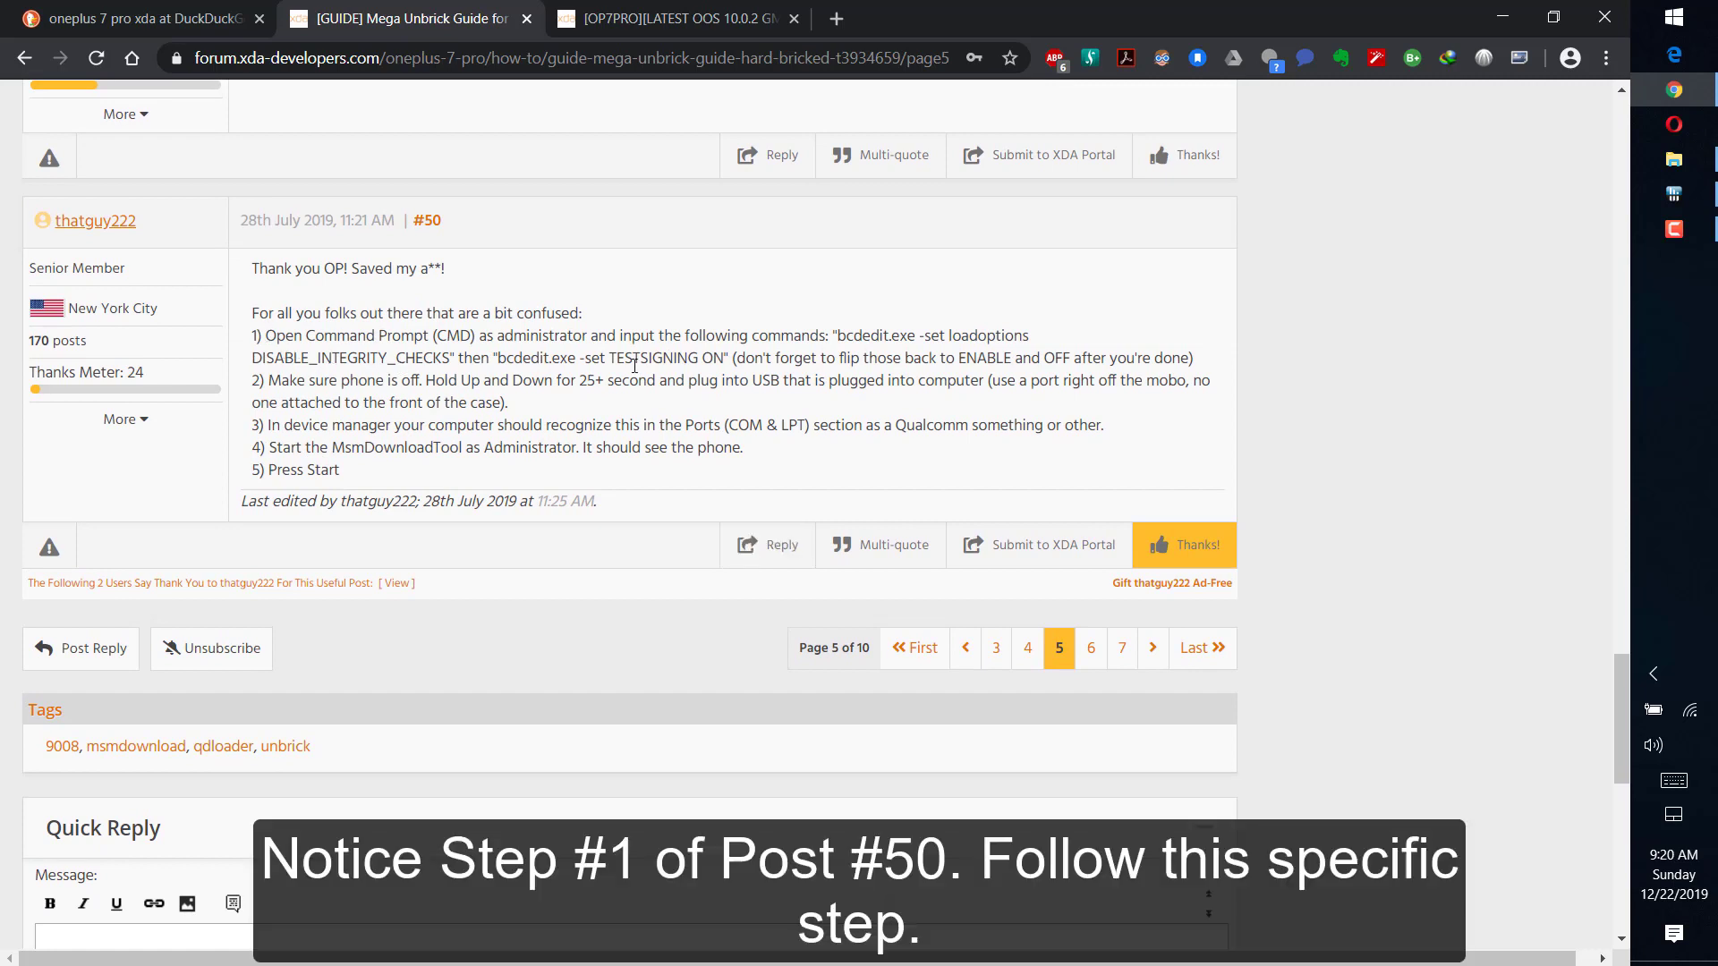
{"action": "left_click_drag", "start_coordinate": [265, 336], "coordinate": [1208, 370]}
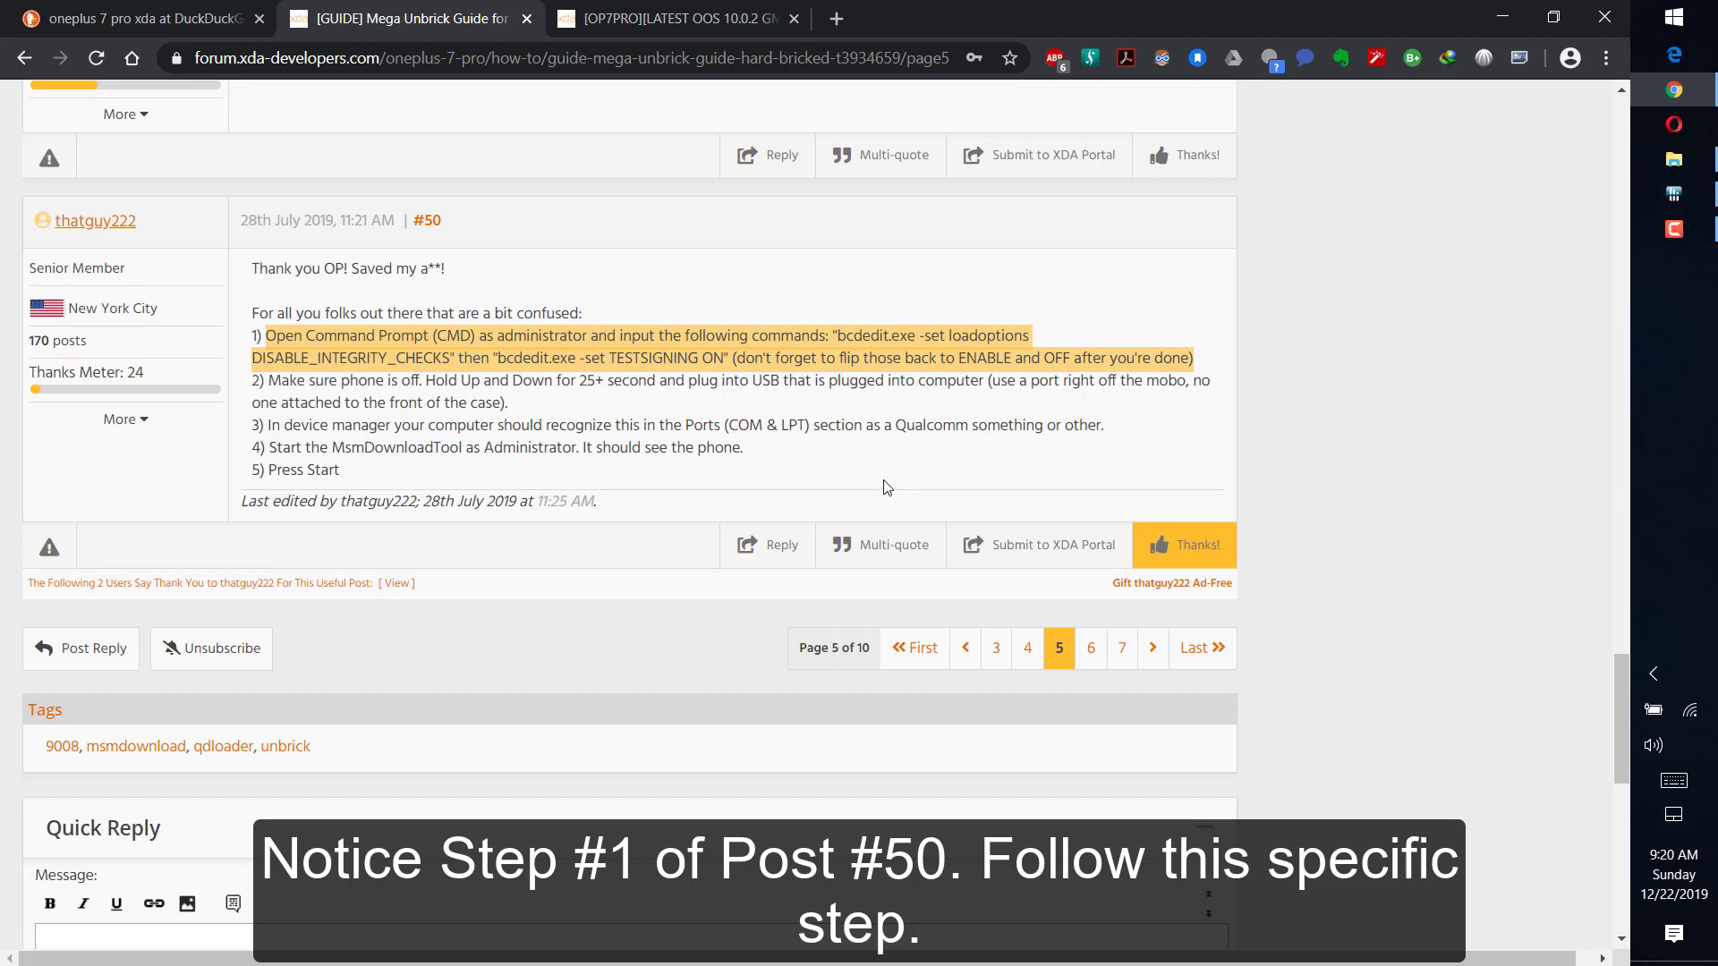
Try to launch Command Prompt as administrator from a search for cmd.
{"action": "key", "text": "super"}
{"action": "type", "text": "cm"}
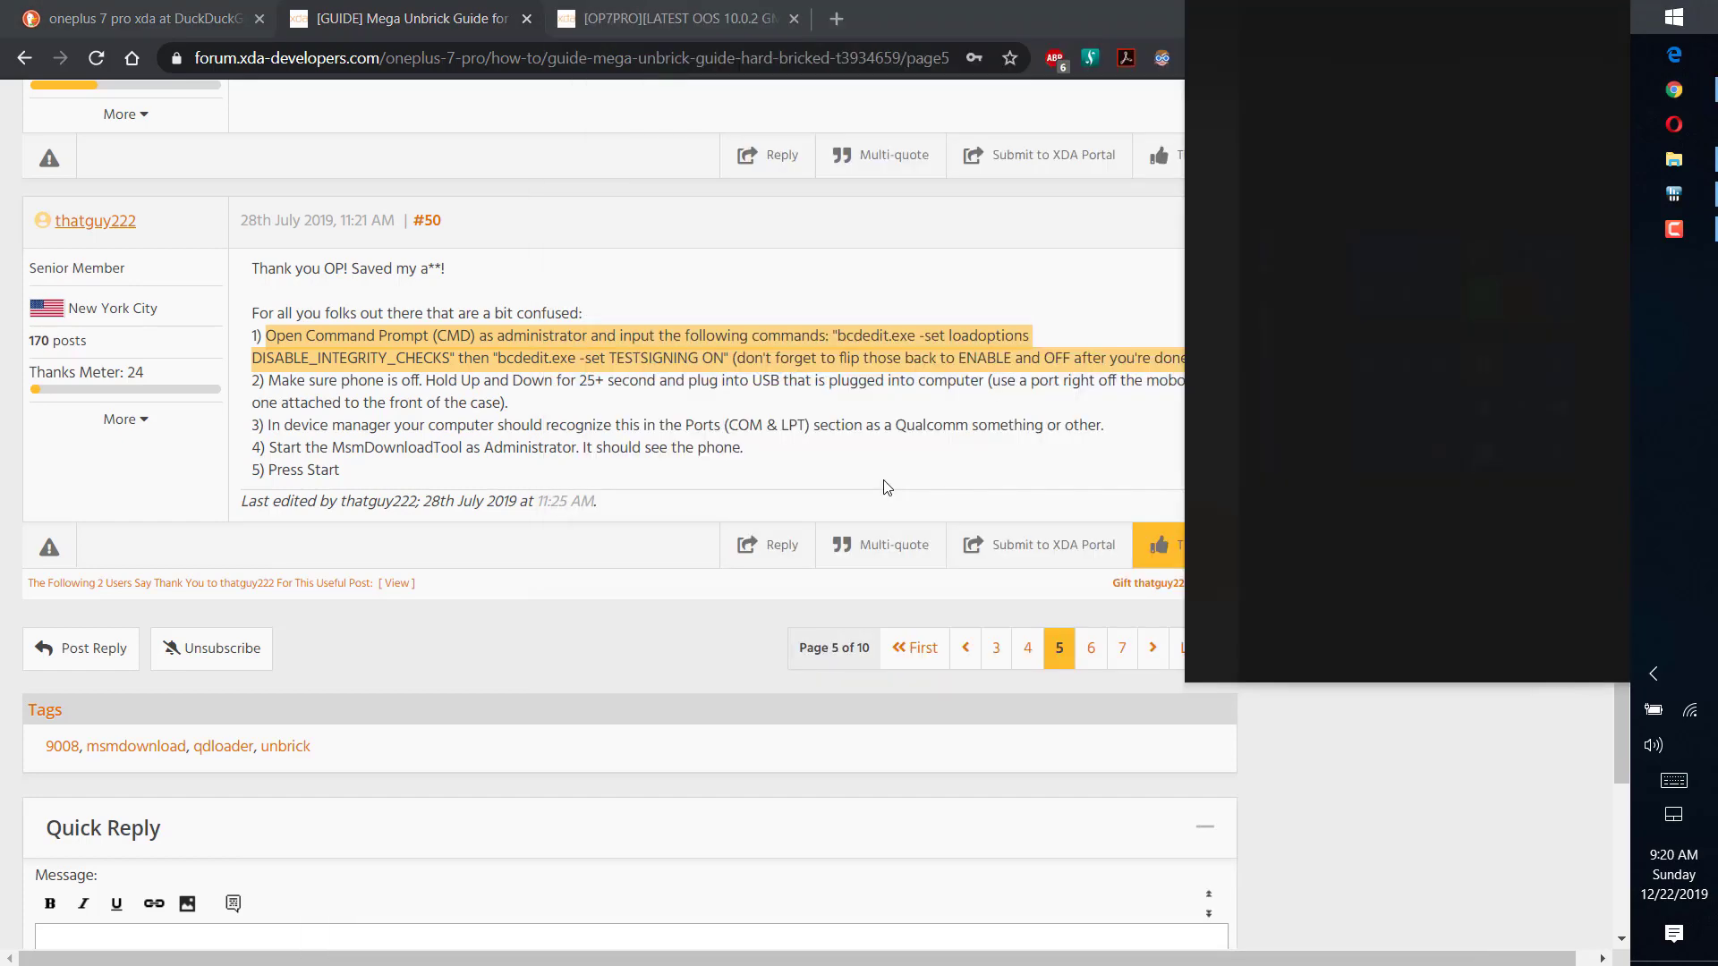
{"action": "type", "text": "d"}
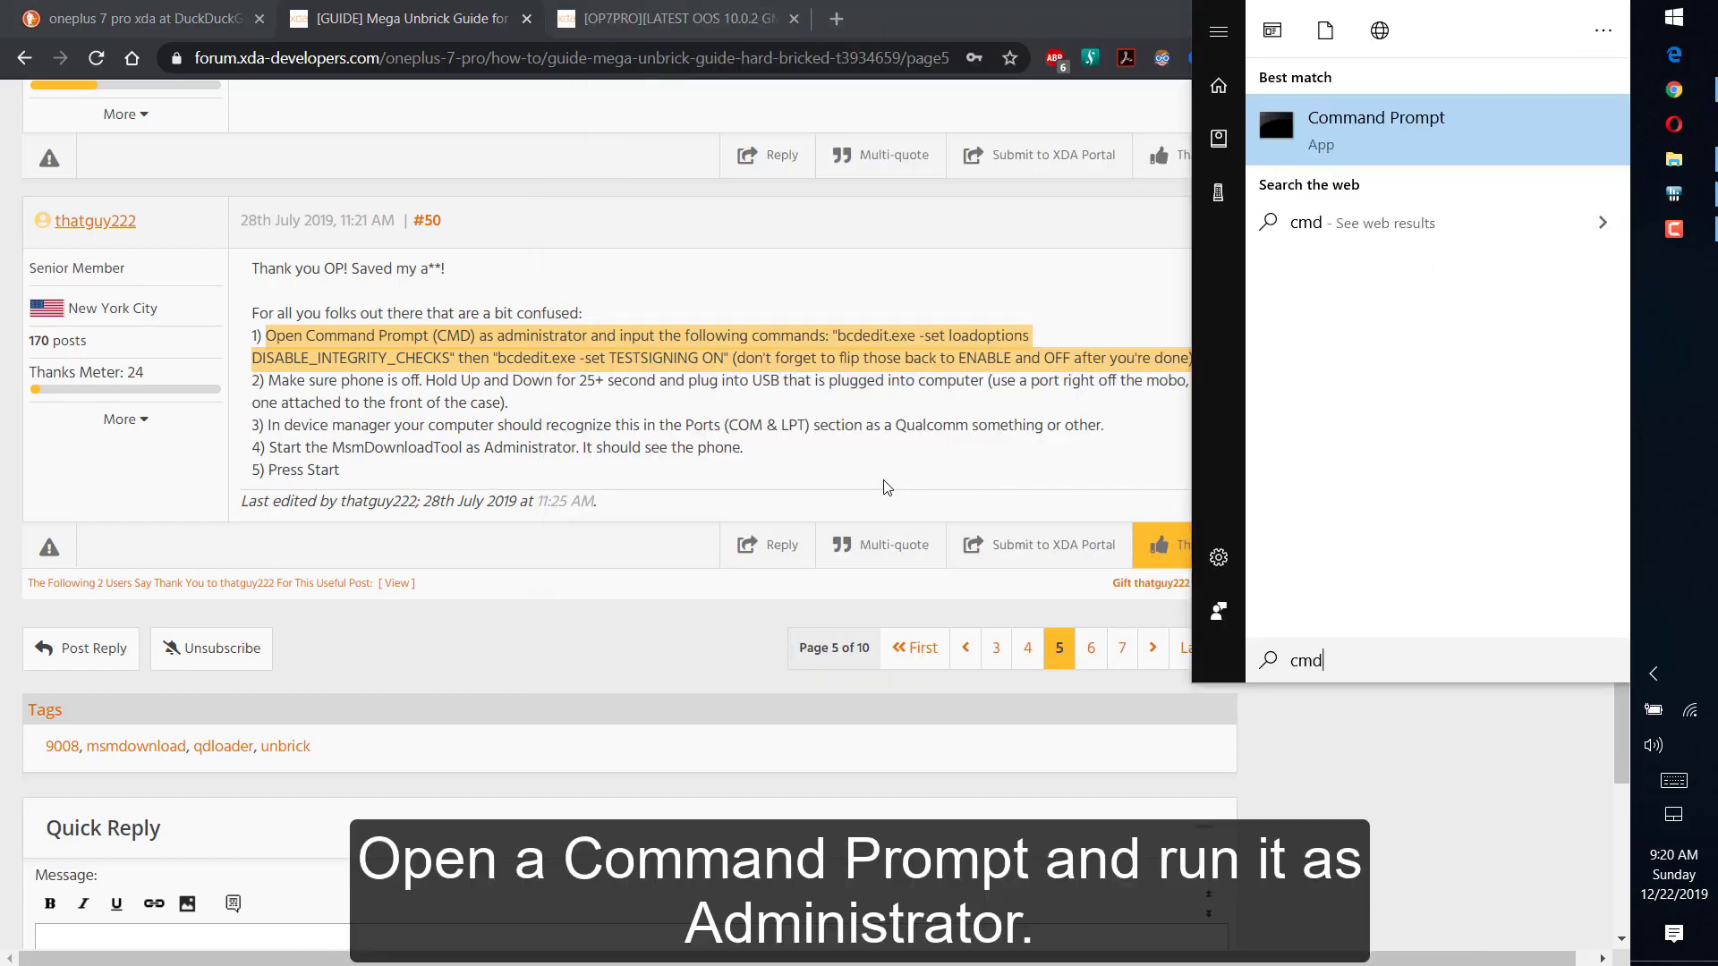
{"action": "key", "text": "shift+F10"}
{"action": "key", "text": "Return"}
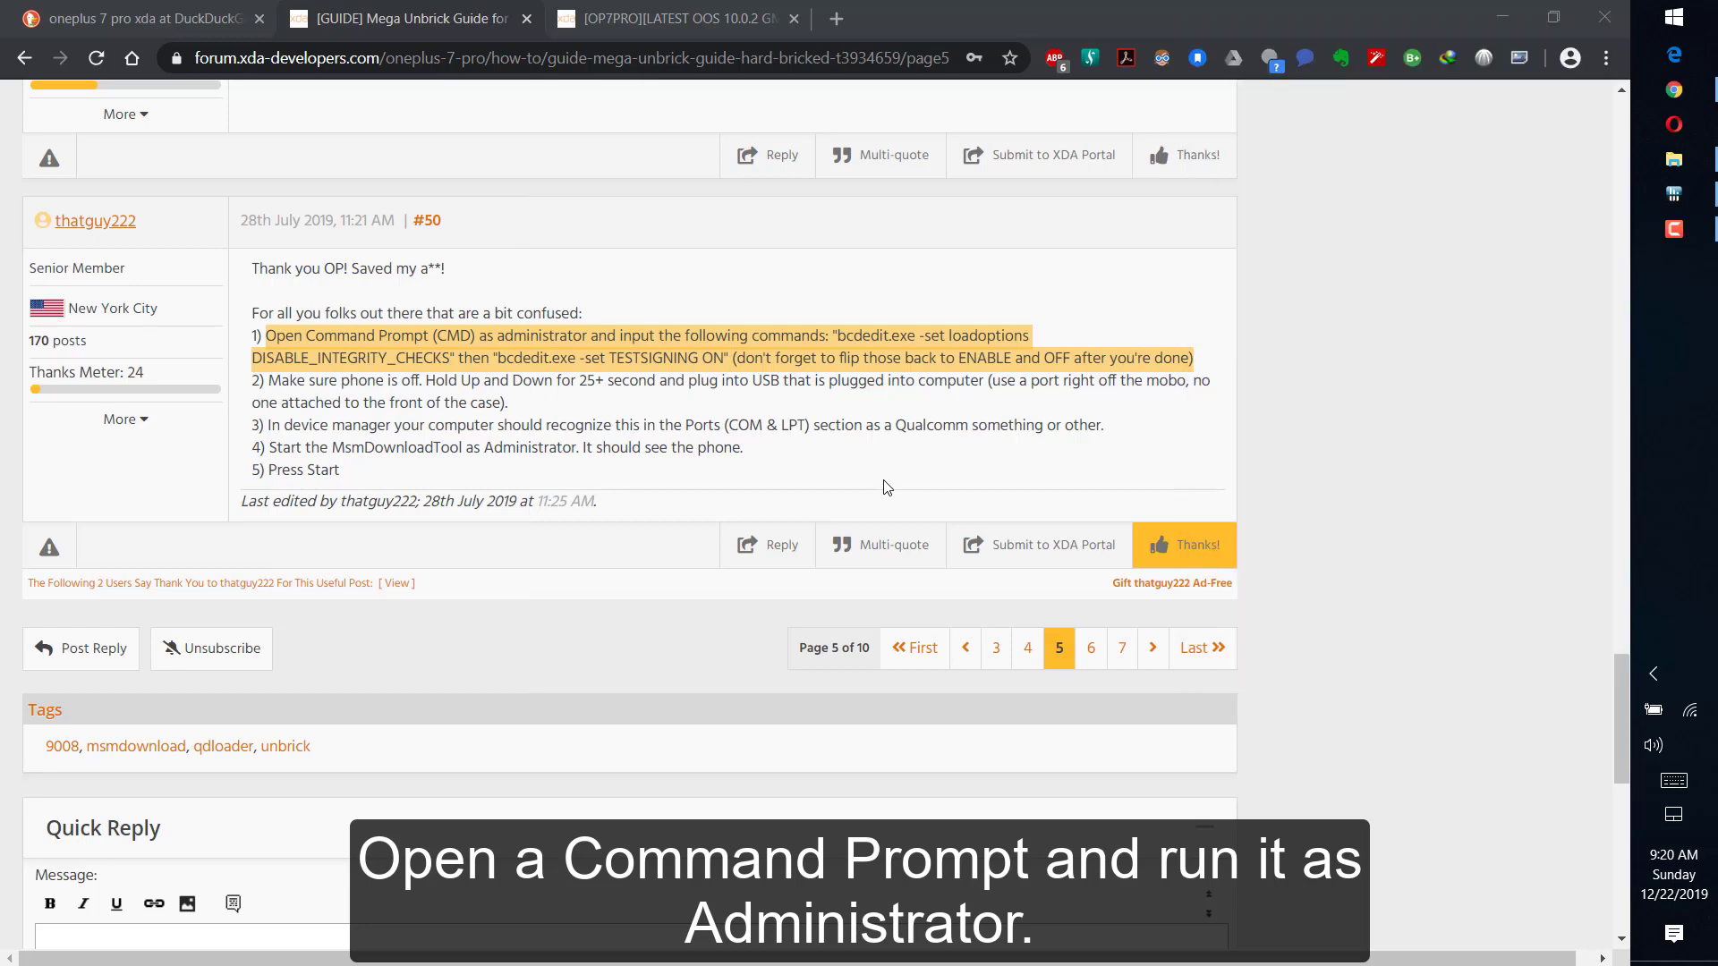
Search Windows for cmd and run Command Prompt as administrator.
{"action": "key", "text": "super"}
{"action": "type", "text": "cmd"}
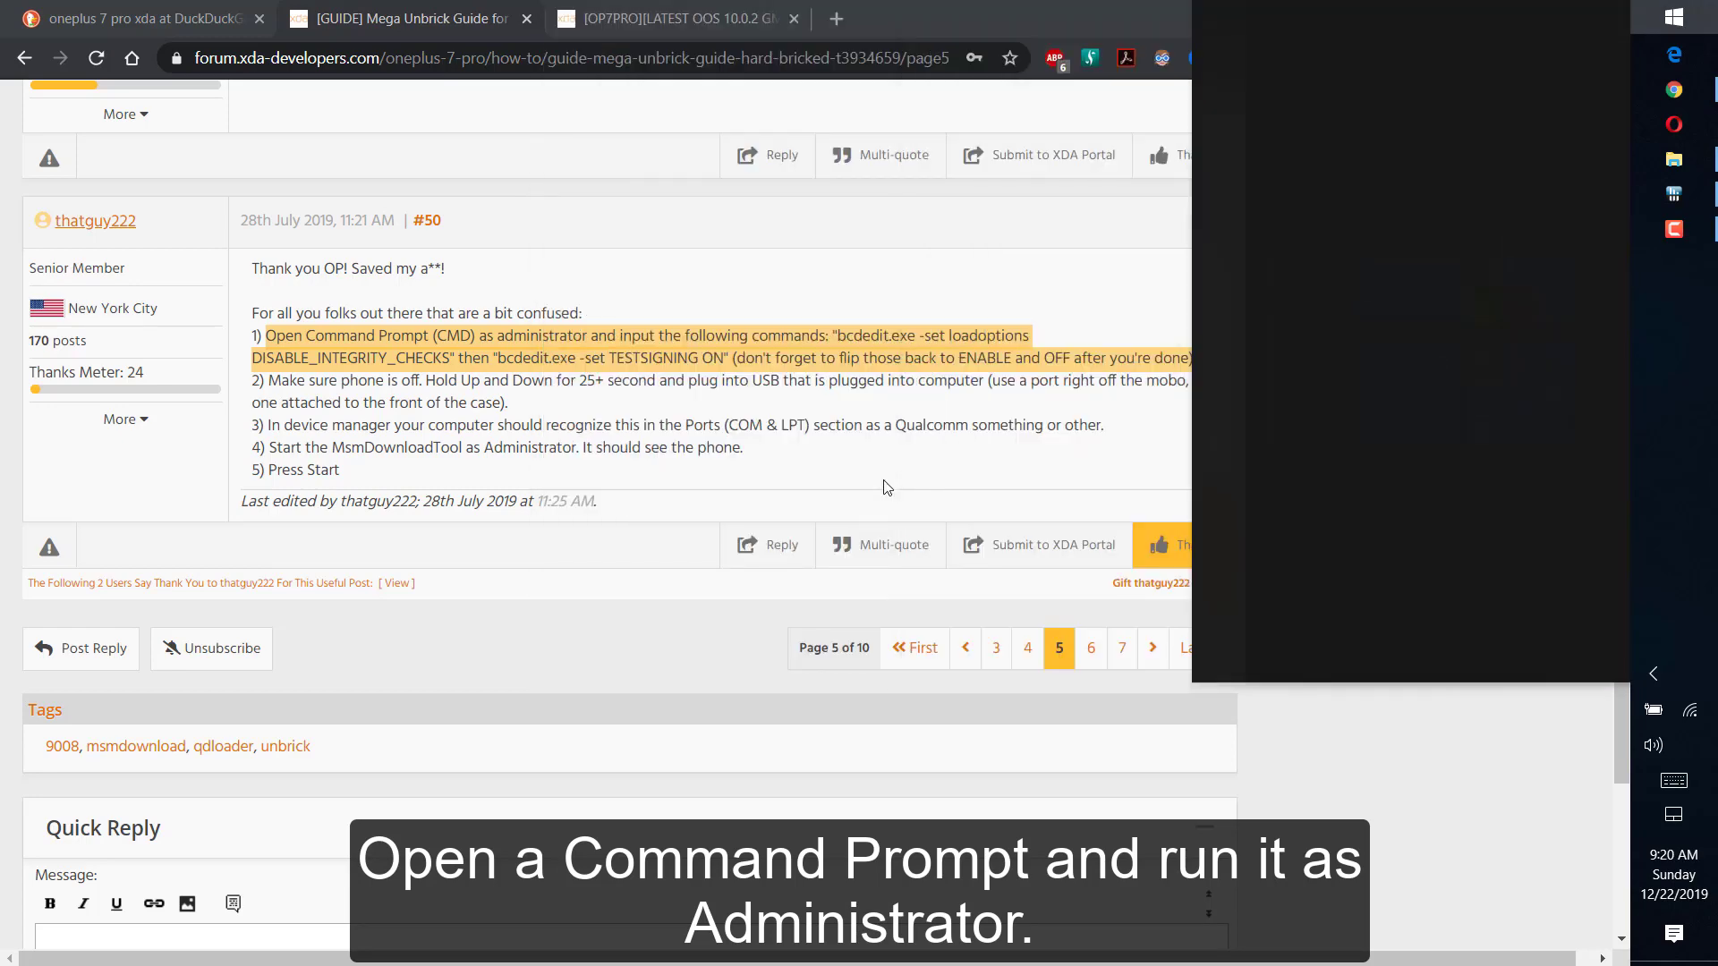
{"action": "key", "text": "shift+F10"}
{"action": "key", "text": "Down"}
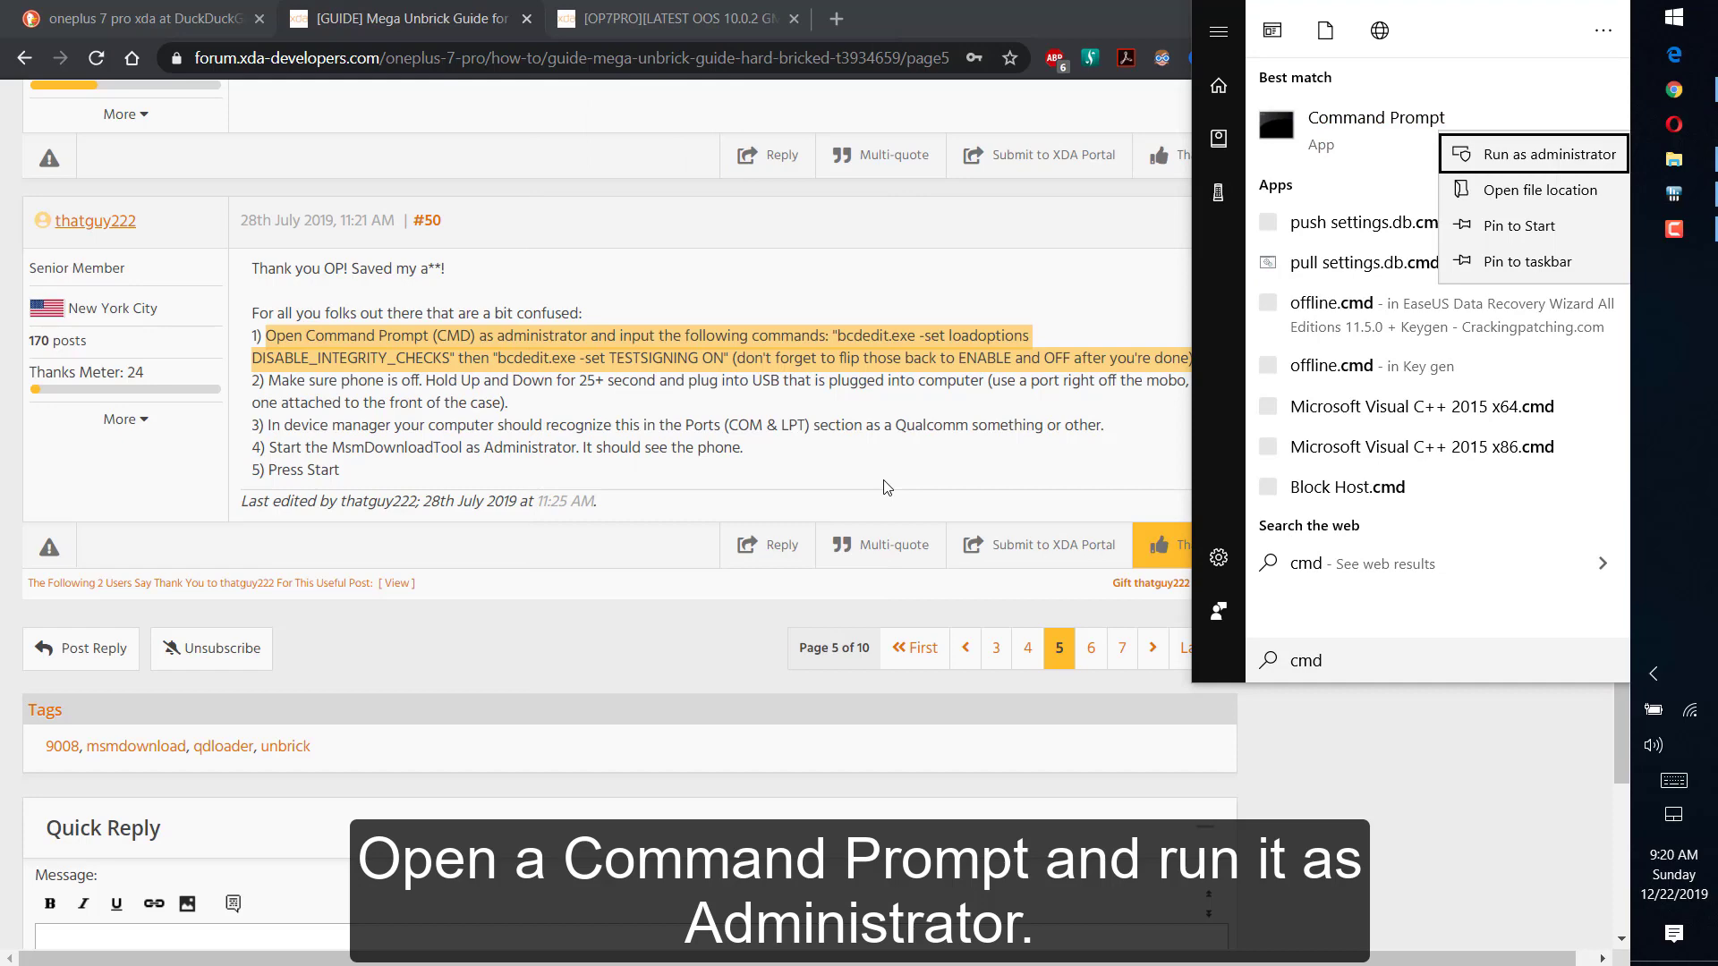
{"action": "key", "text": "Return"}
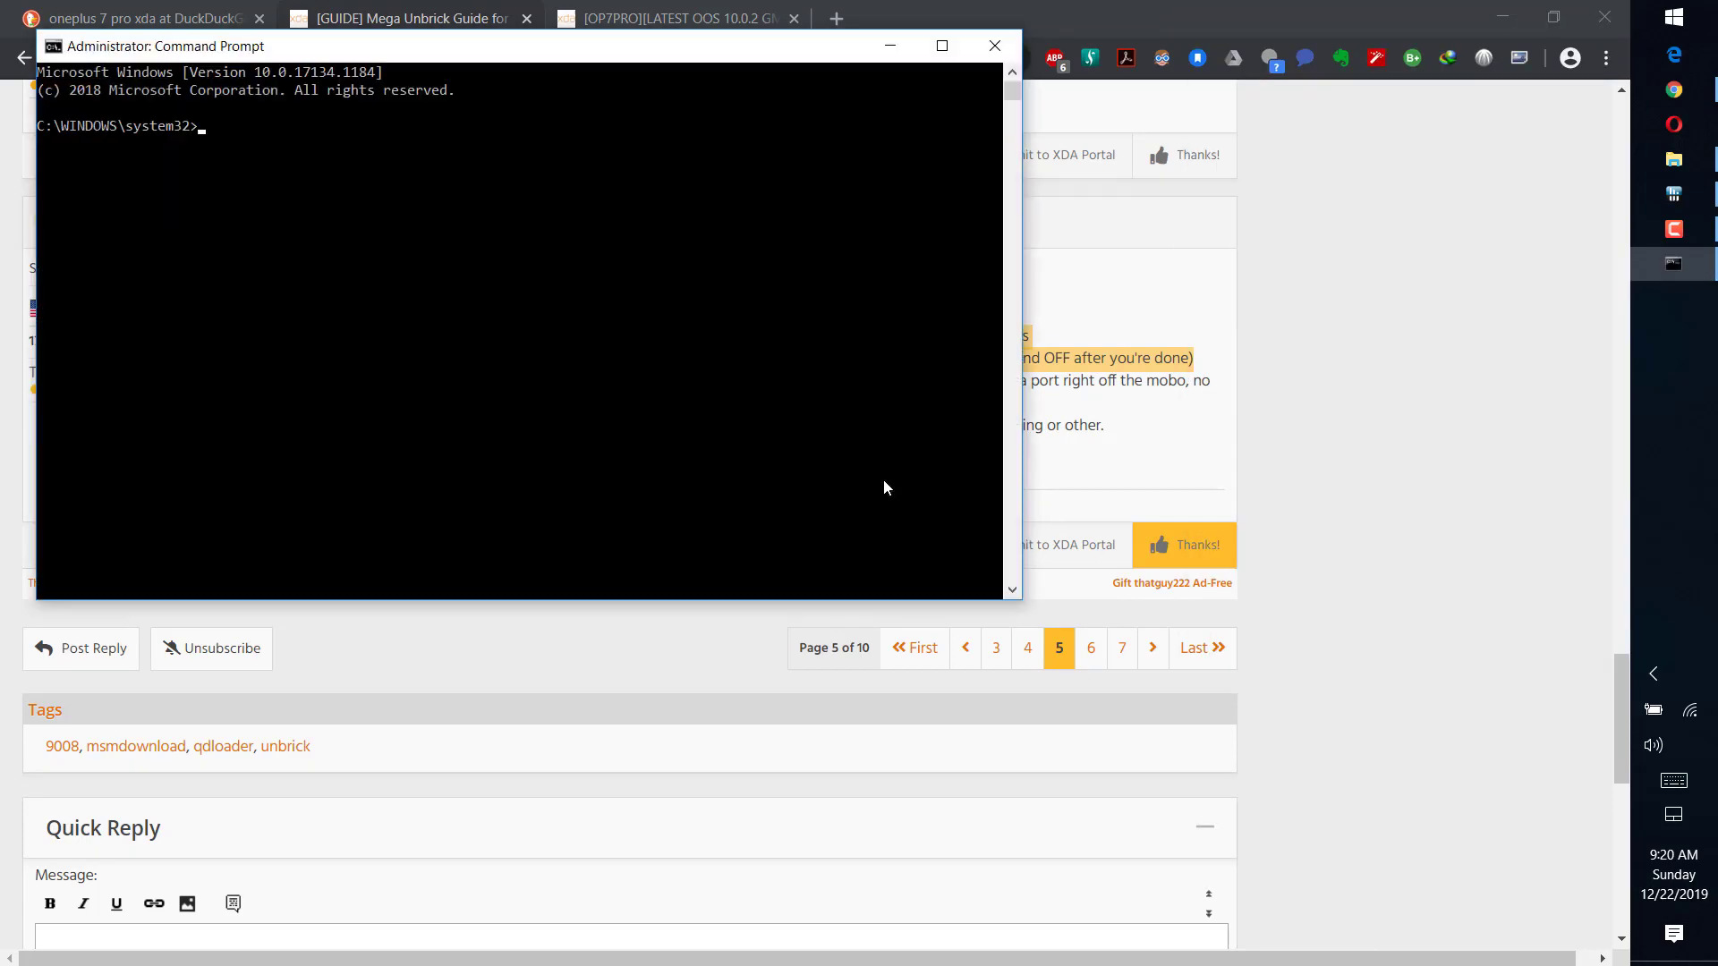
Copy "bcdedit.exe -set loadoptions DISABLE_INTEGRITY_CHECKS" from post #50 and run it in the administrator Command Prompt.
{"action": "key", "text": "alt+Tab"}
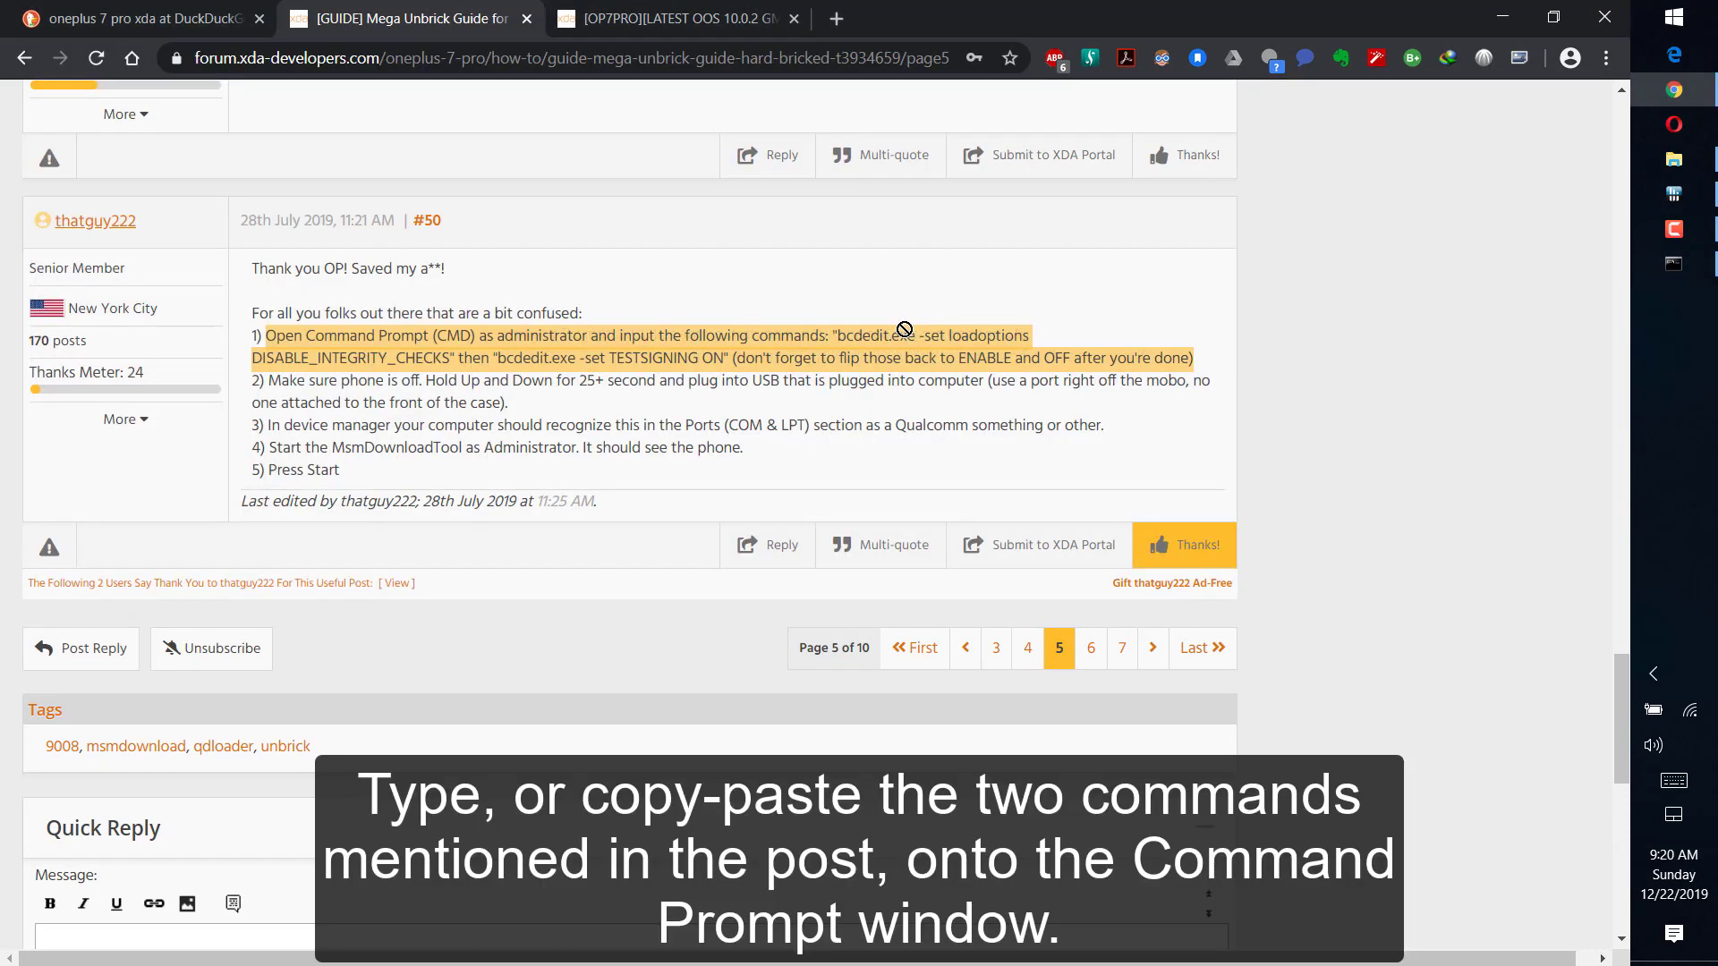
{"action": "left_click", "coordinate": [501, 285]}
{"action": "left_click_drag", "start_coordinate": [838, 338], "coordinate": [460, 354]}
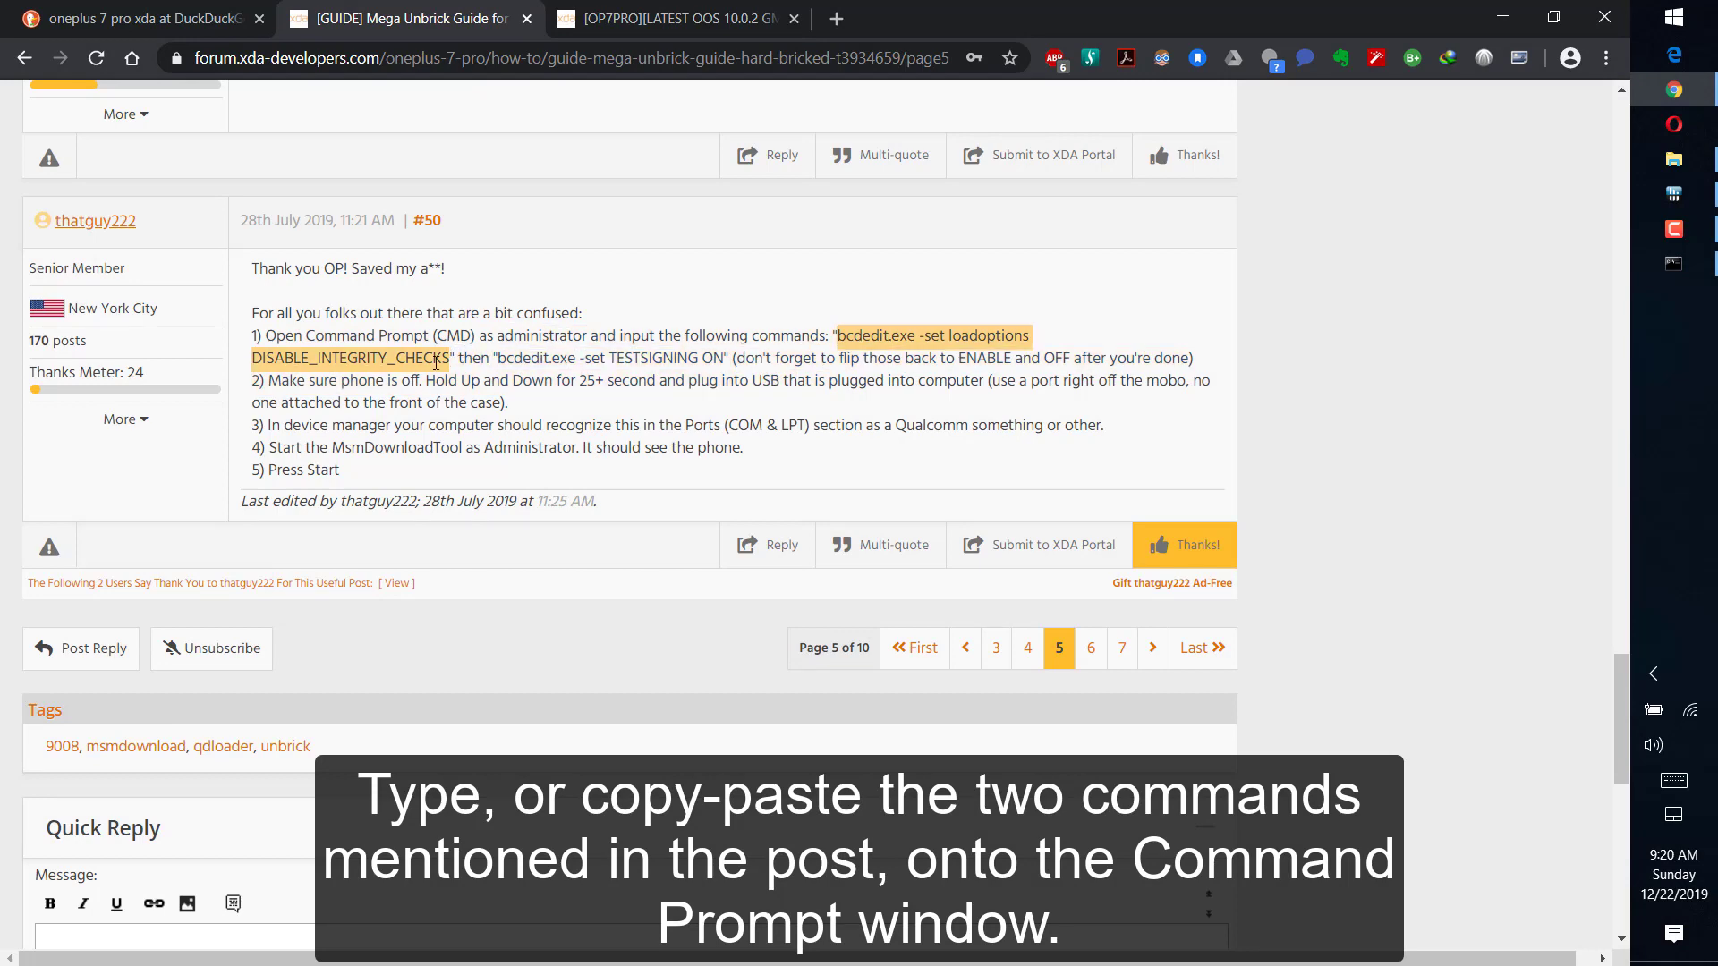
{"action": "right_click", "coordinate": [436, 362]}
{"action": "left_click", "coordinate": [464, 388]}
{"action": "key", "text": "alt+Tab"}
{"action": "right_click", "coordinate": [463, 269]}
{"action": "key", "text": "Return"}
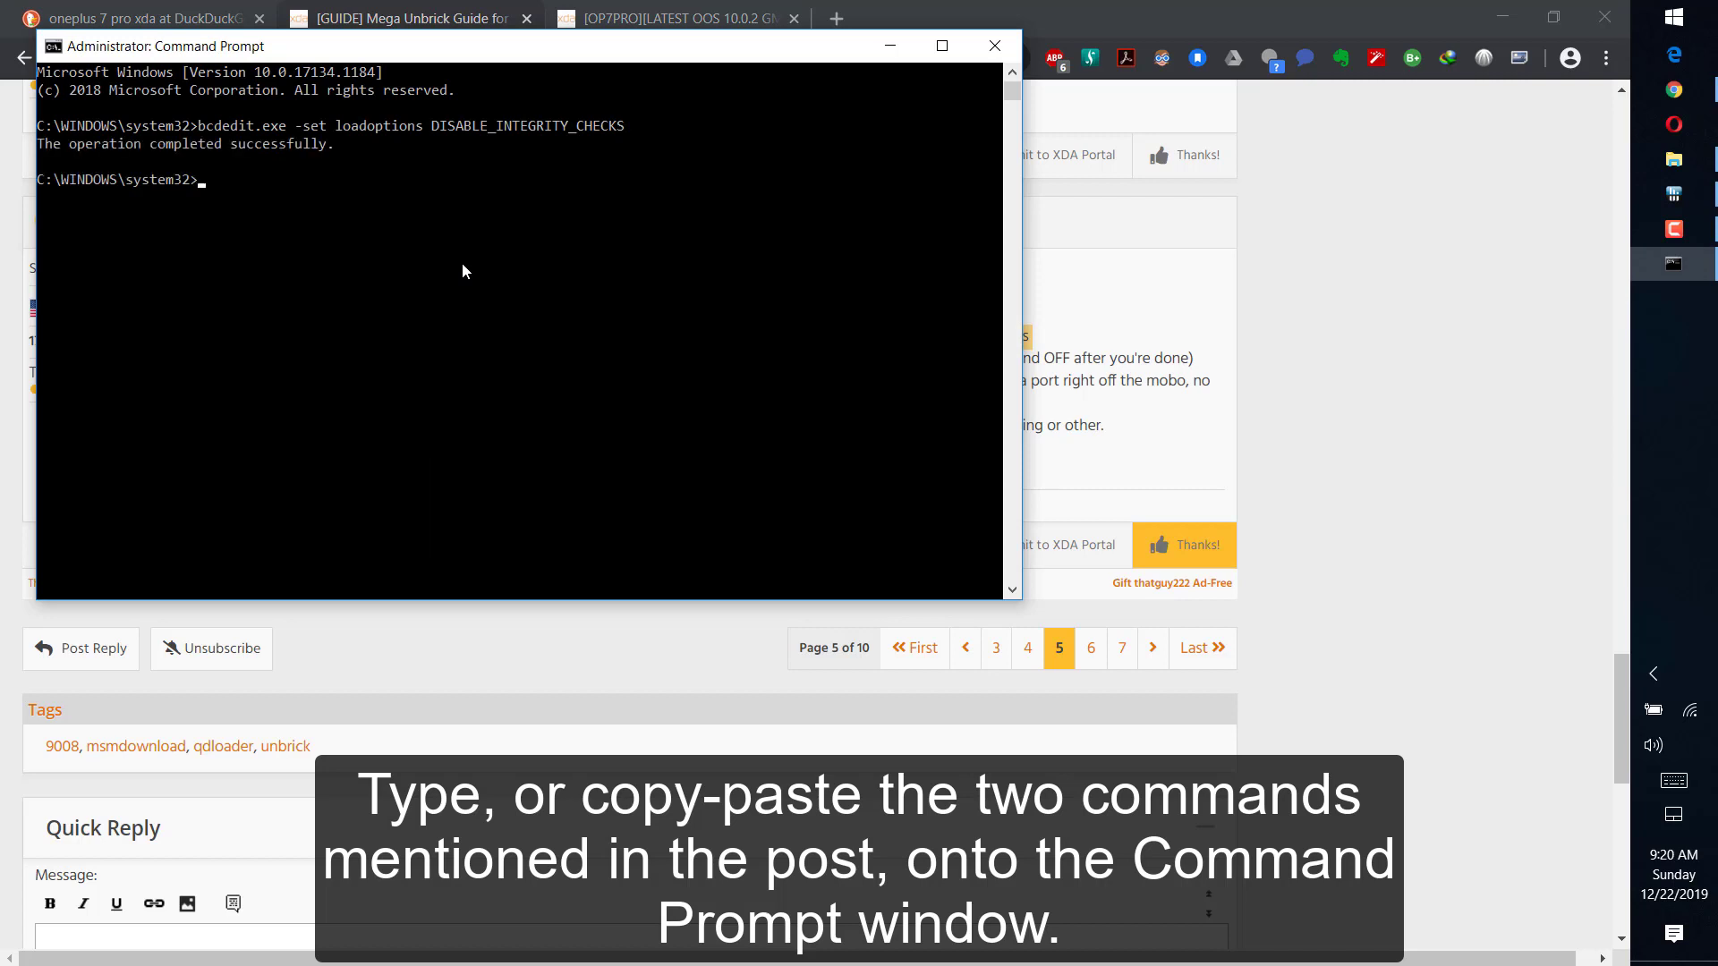
Copy "bcdedit.exe -set TESTSIGNING ON" from post #50 and run it in the administrator Command Prompt.
{"action": "key", "text": "alt+Tab"}
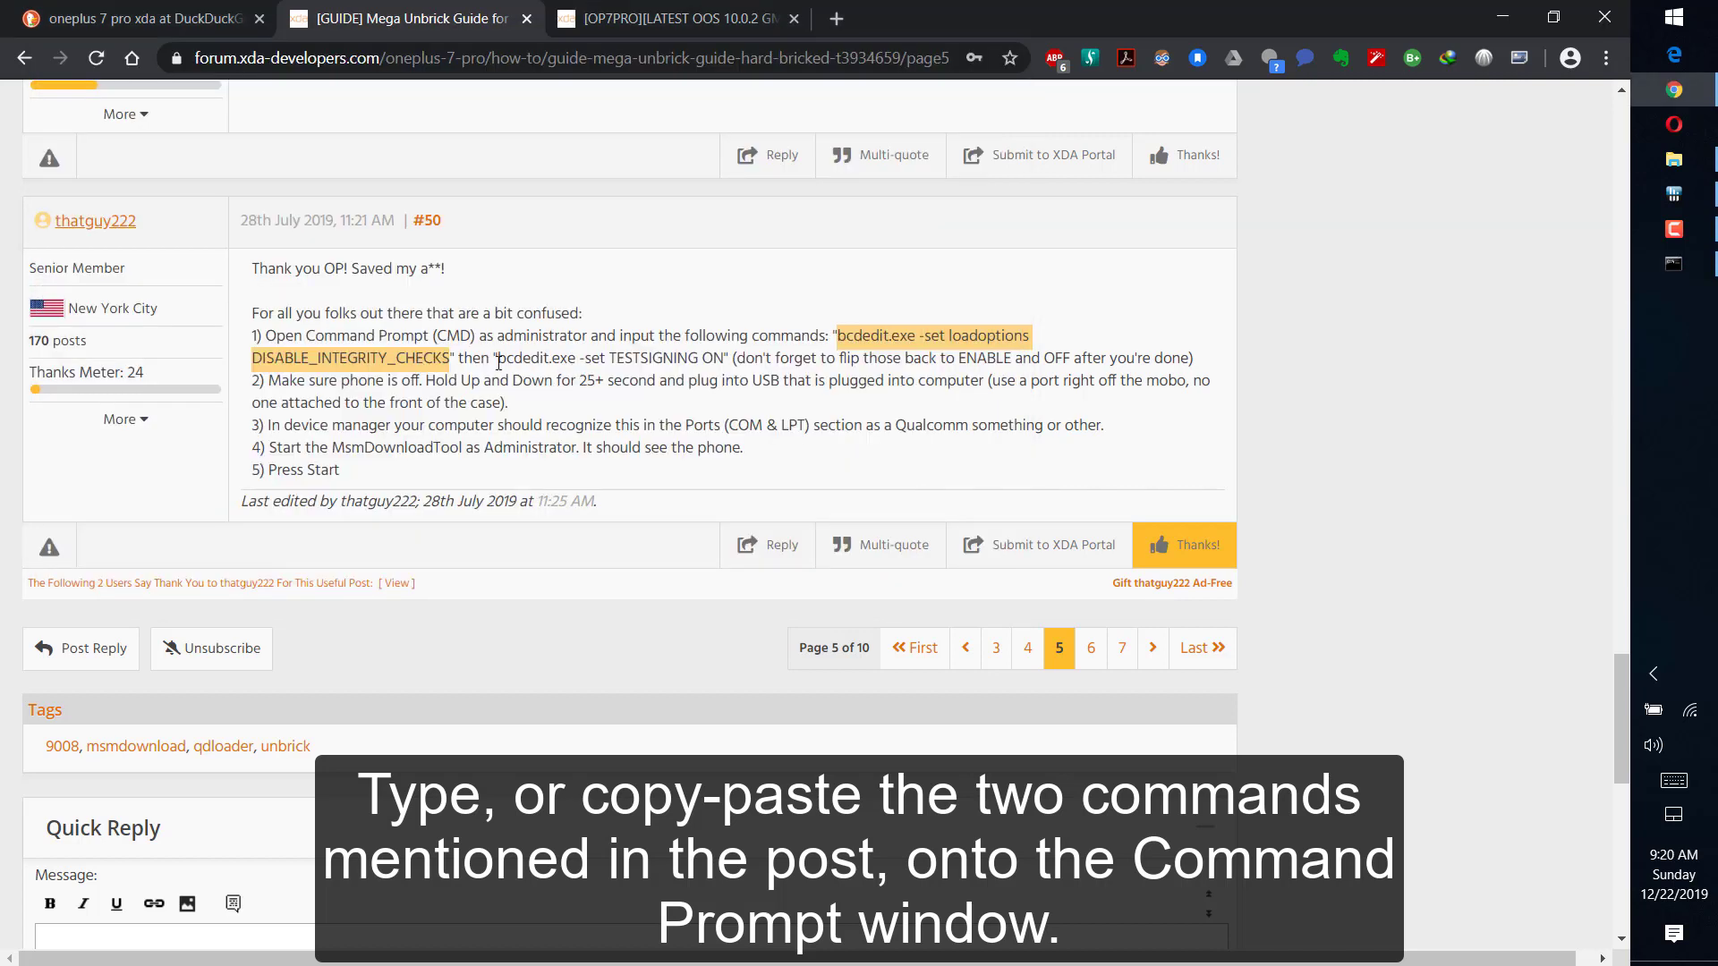
{"action": "left_click_drag", "start_coordinate": [499, 362], "coordinate": [716, 360]}
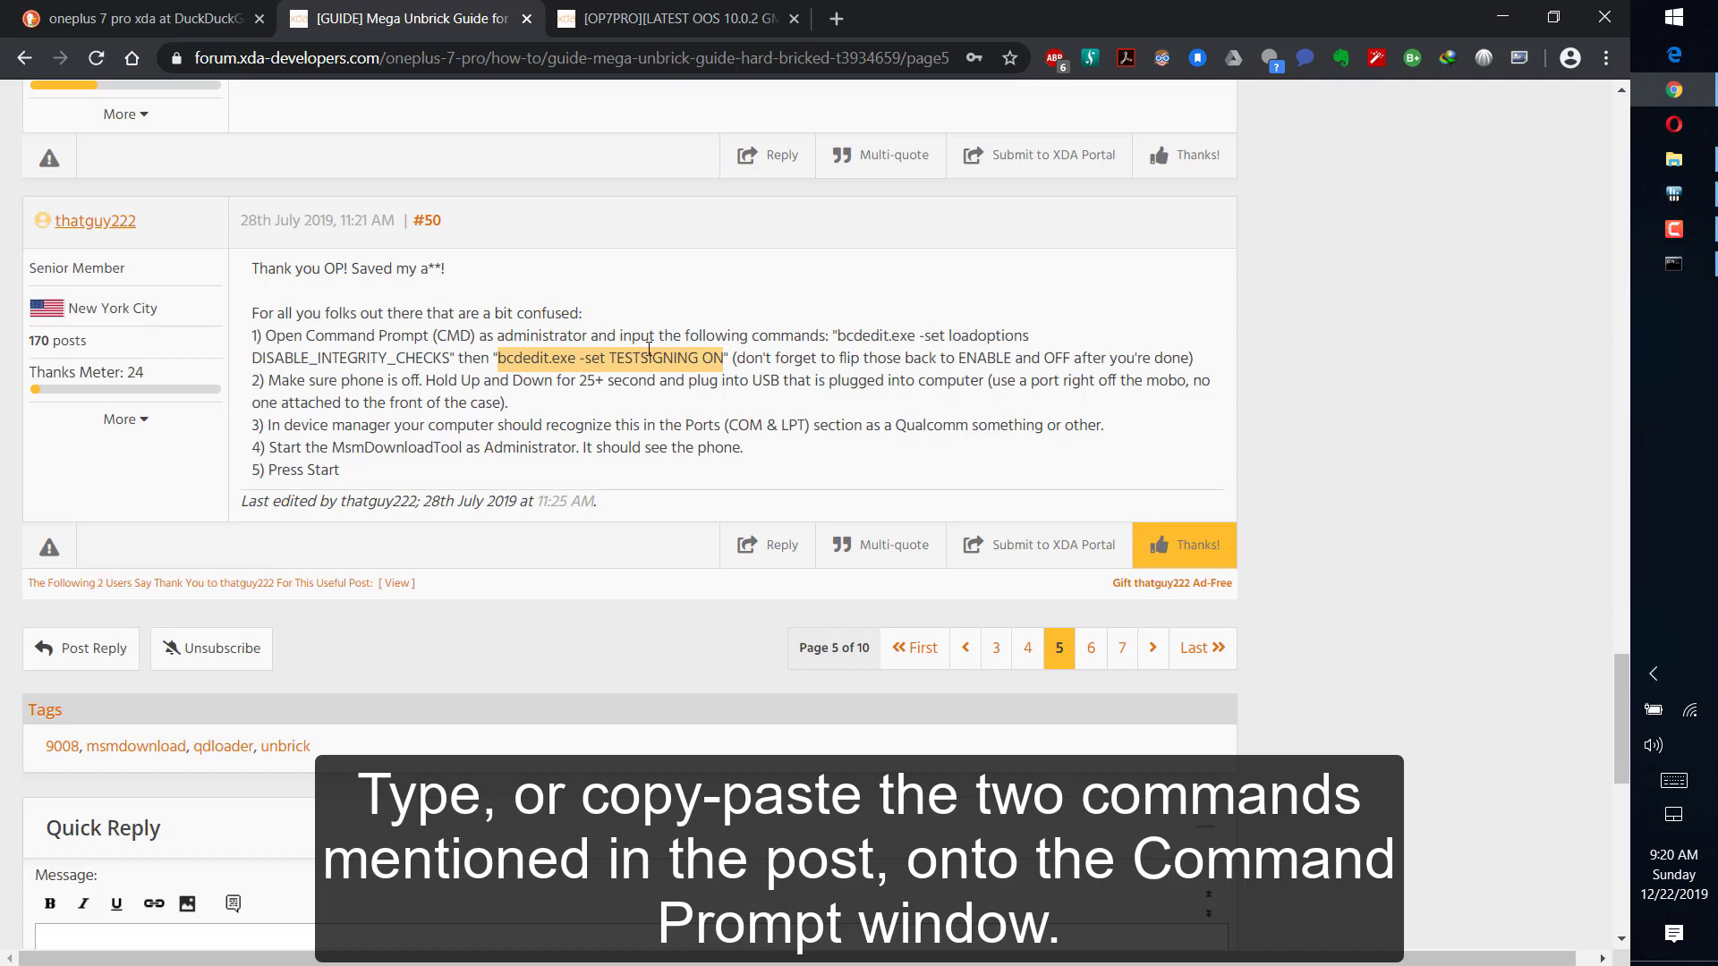
{"action": "right_click", "coordinate": [649, 348]}
{"action": "left_click", "coordinate": [438, 359]}
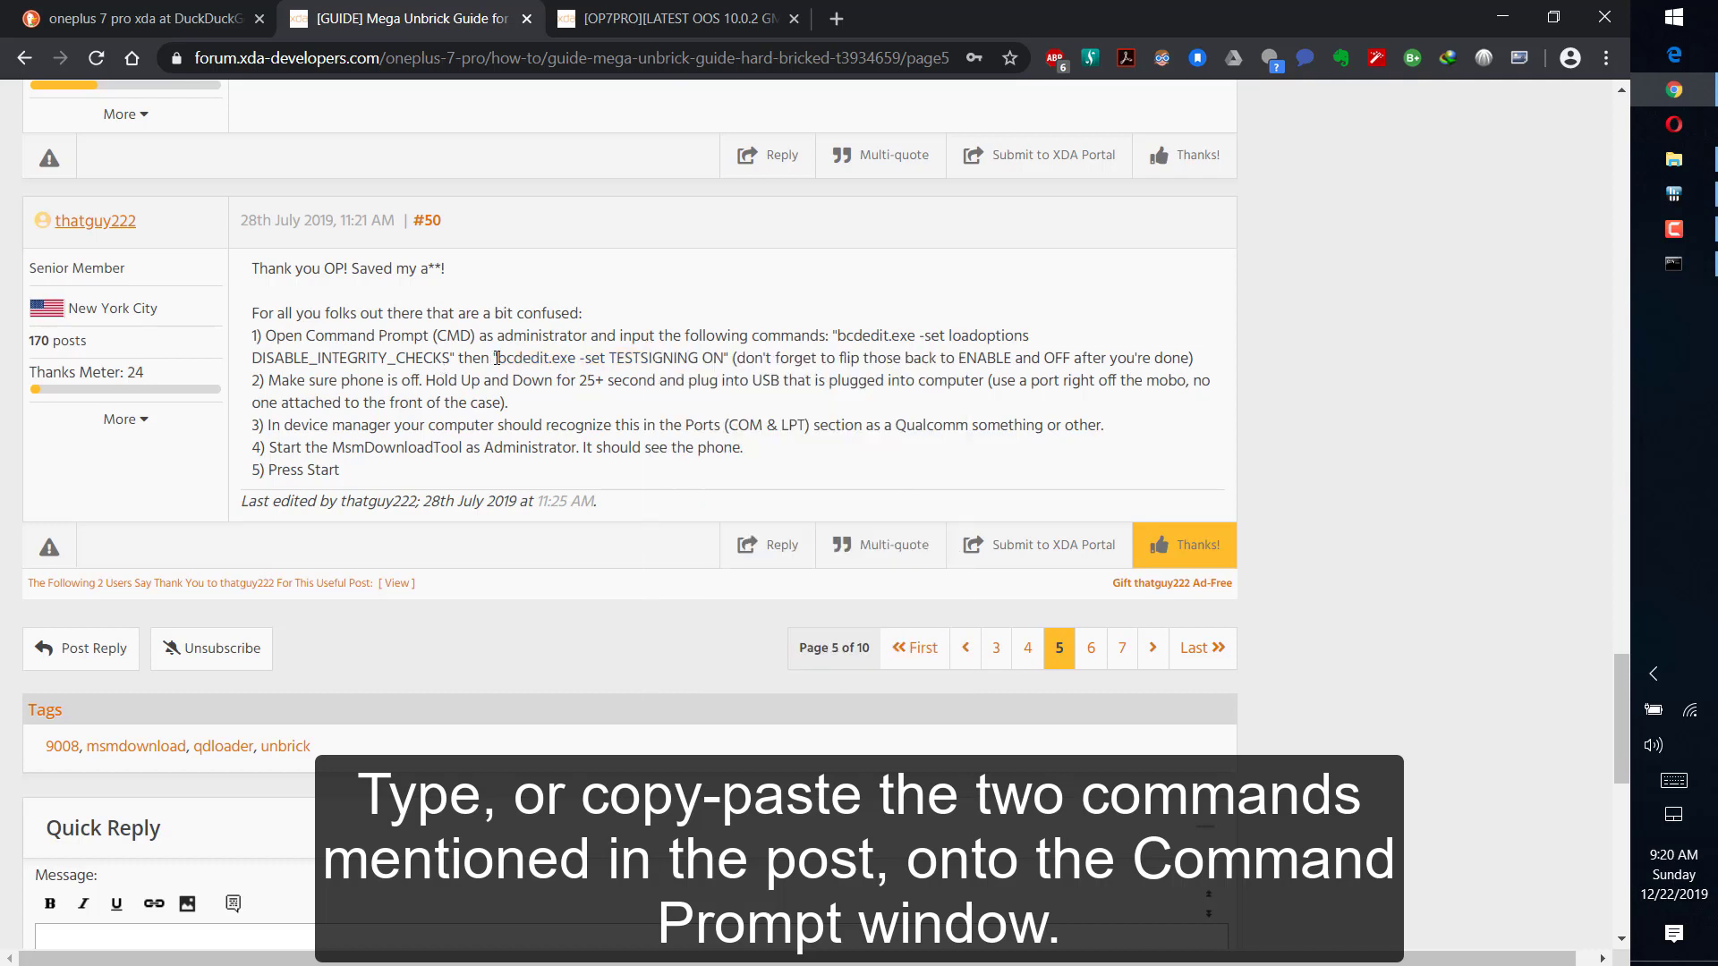
{"action": "left_click_drag", "start_coordinate": [499, 359], "coordinate": [722, 367]}
{"action": "right_click", "coordinate": [717, 367]}
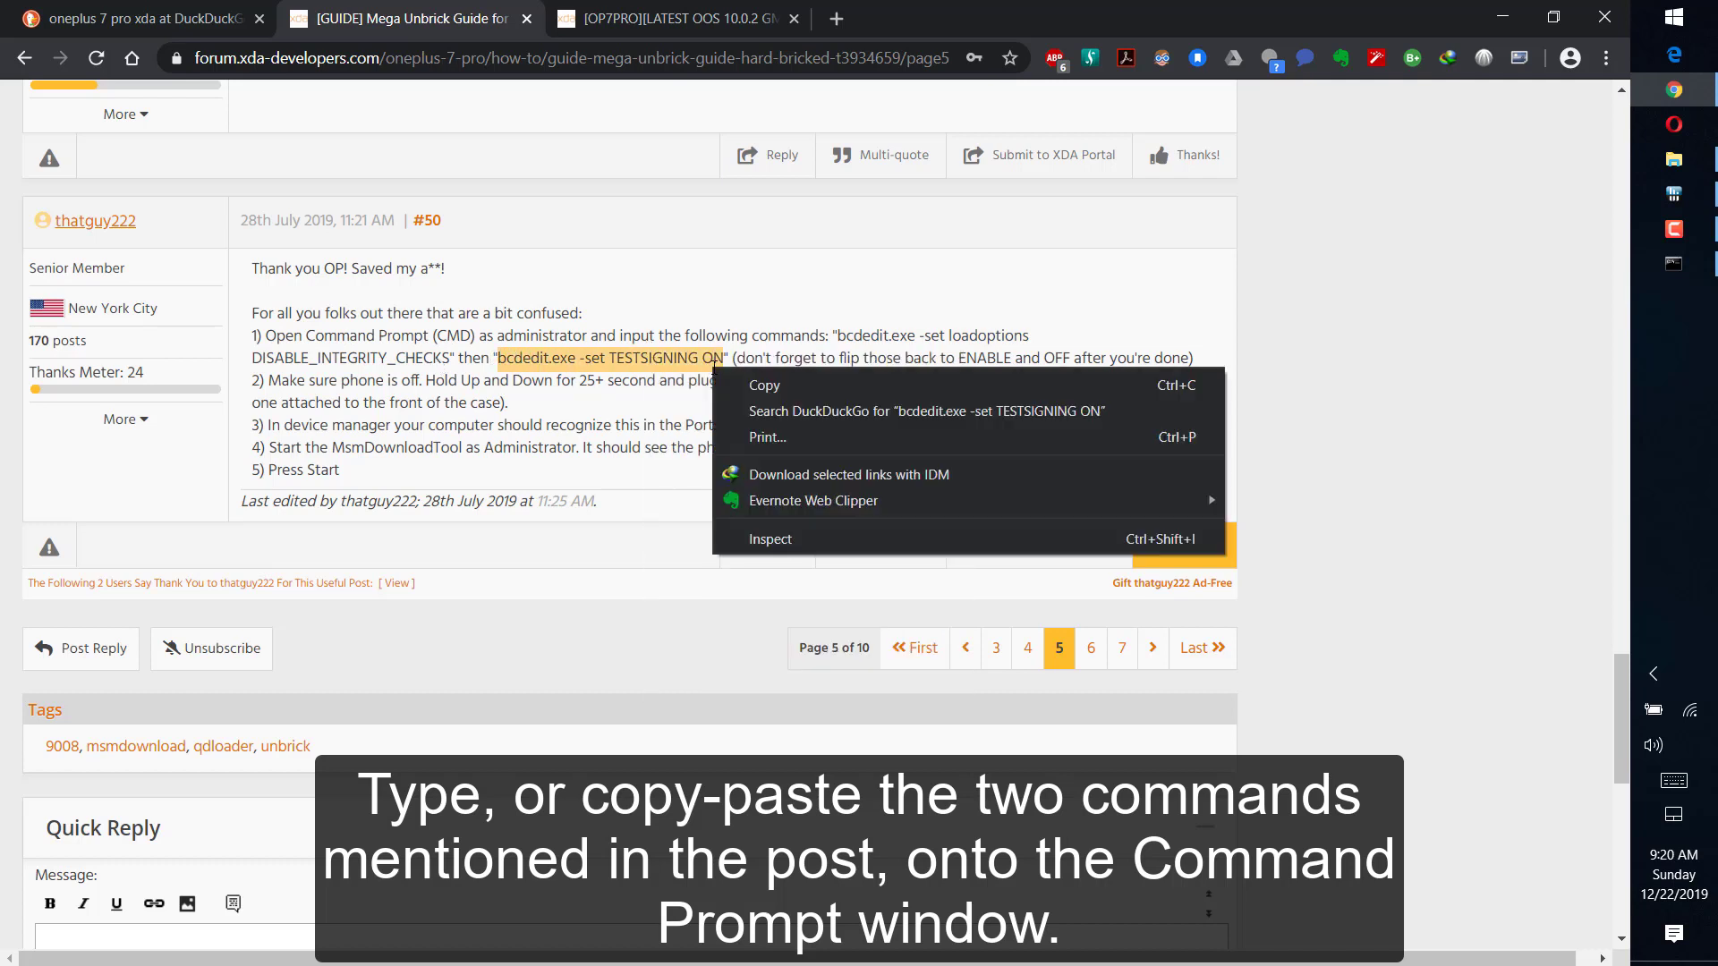
{"action": "left_click", "coordinate": [732, 383]}
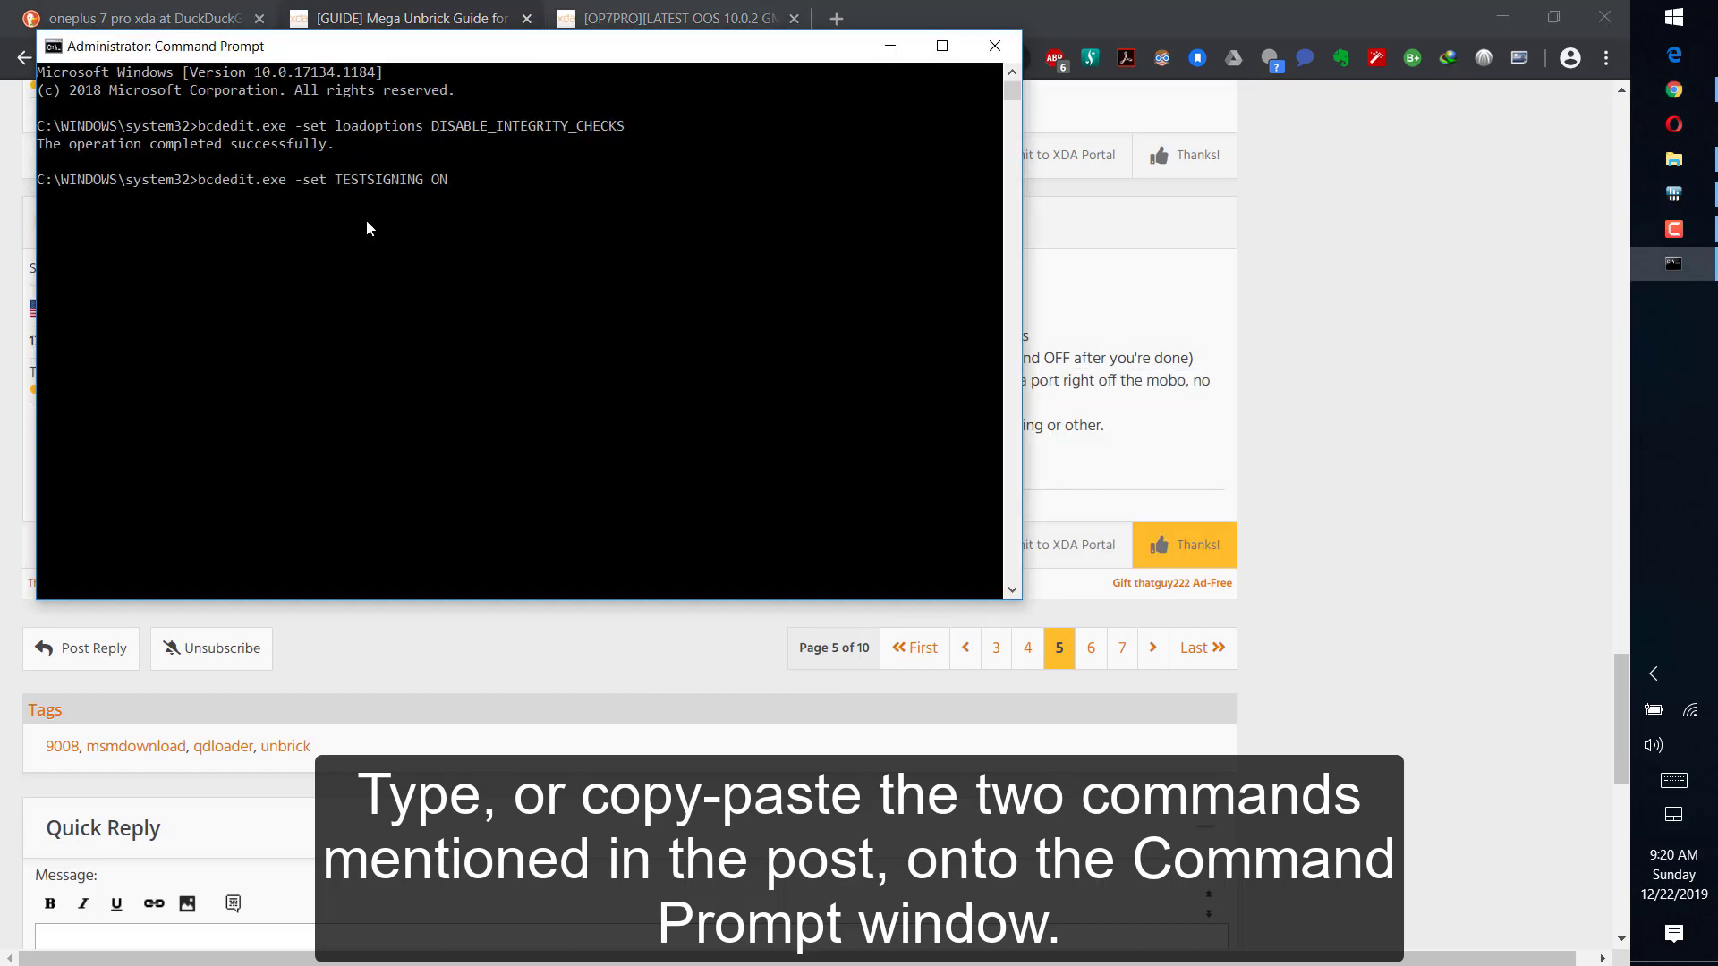
{"action": "key", "text": "Return"}
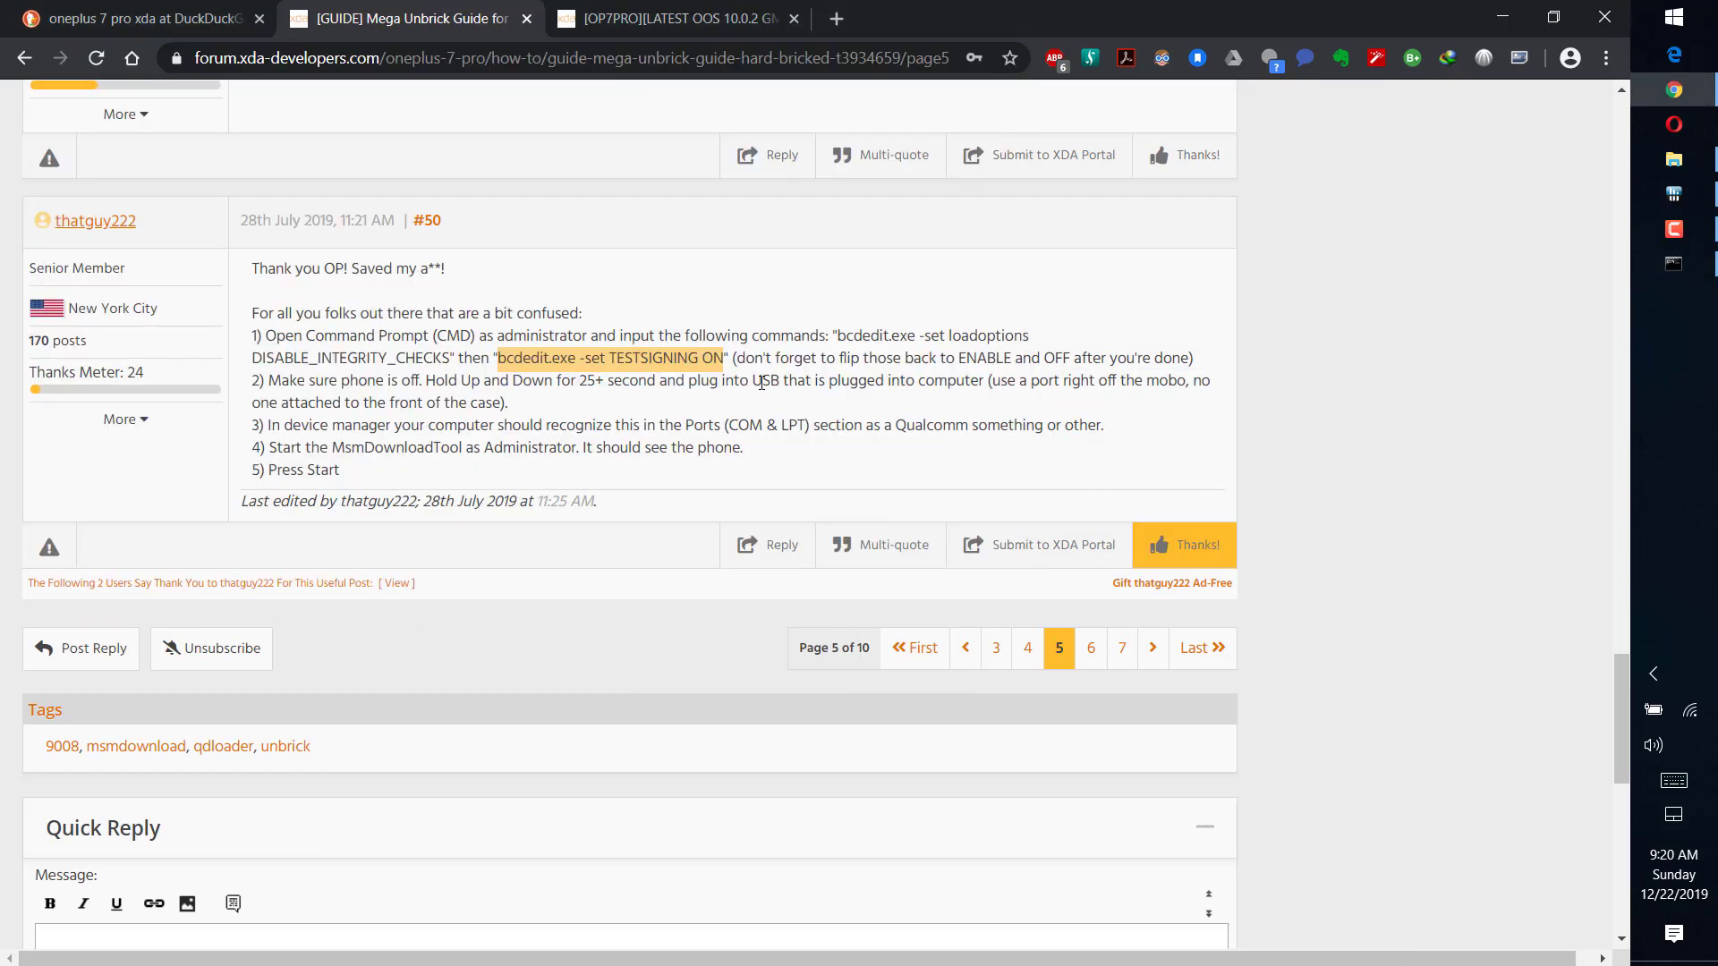
Highlight post #50's reminder to flip the settings back to ENABLE and OFF, and glance at the OOS 10.0.2 thread.
{"action": "left_click_drag", "start_coordinate": [737, 360], "coordinate": [1183, 360]}
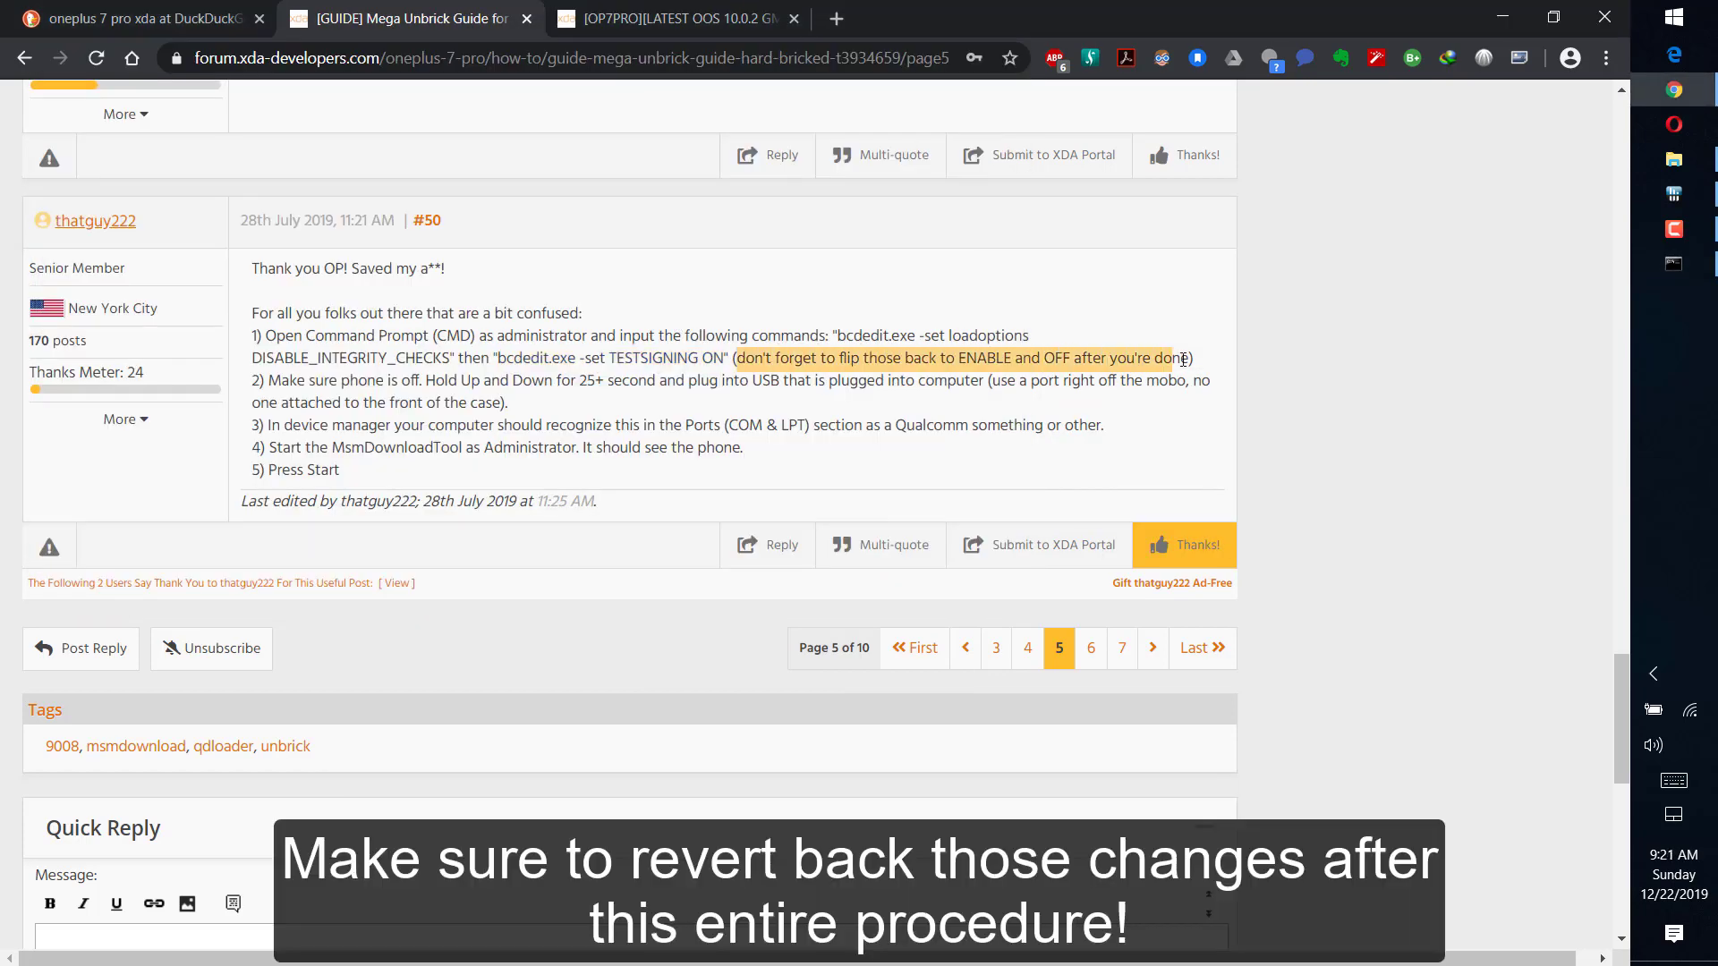
{"action": "left_click", "coordinate": [1037, 491]}
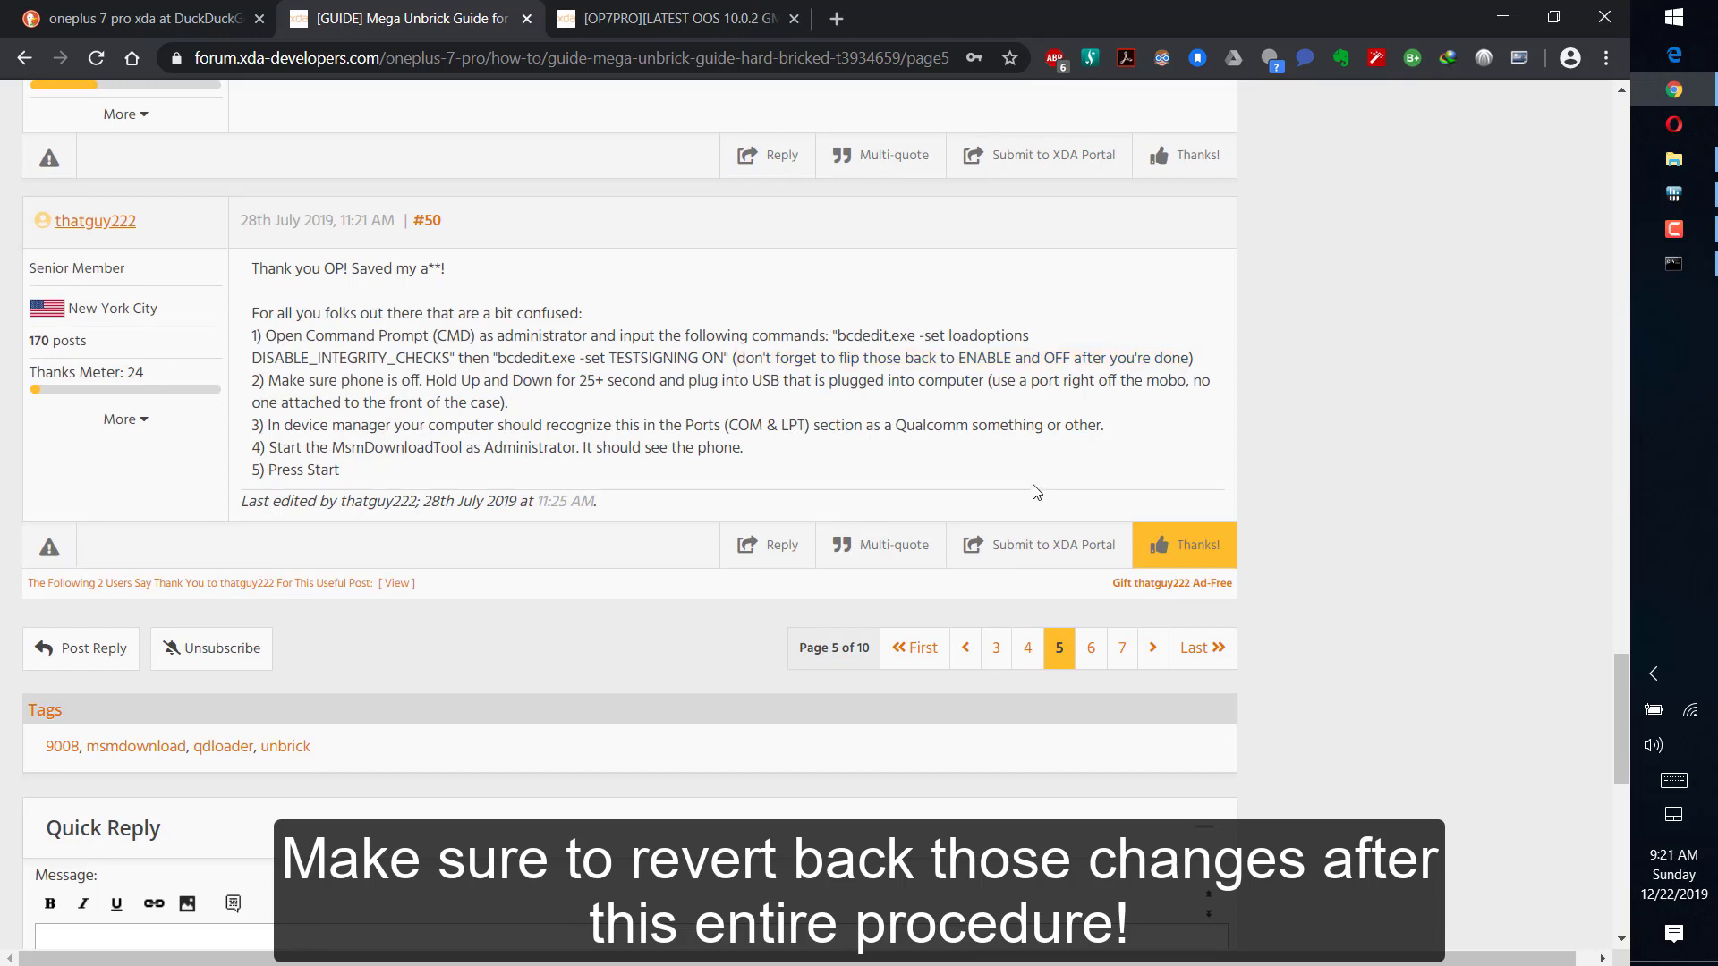
{"action": "left_click", "coordinate": [680, 18]}
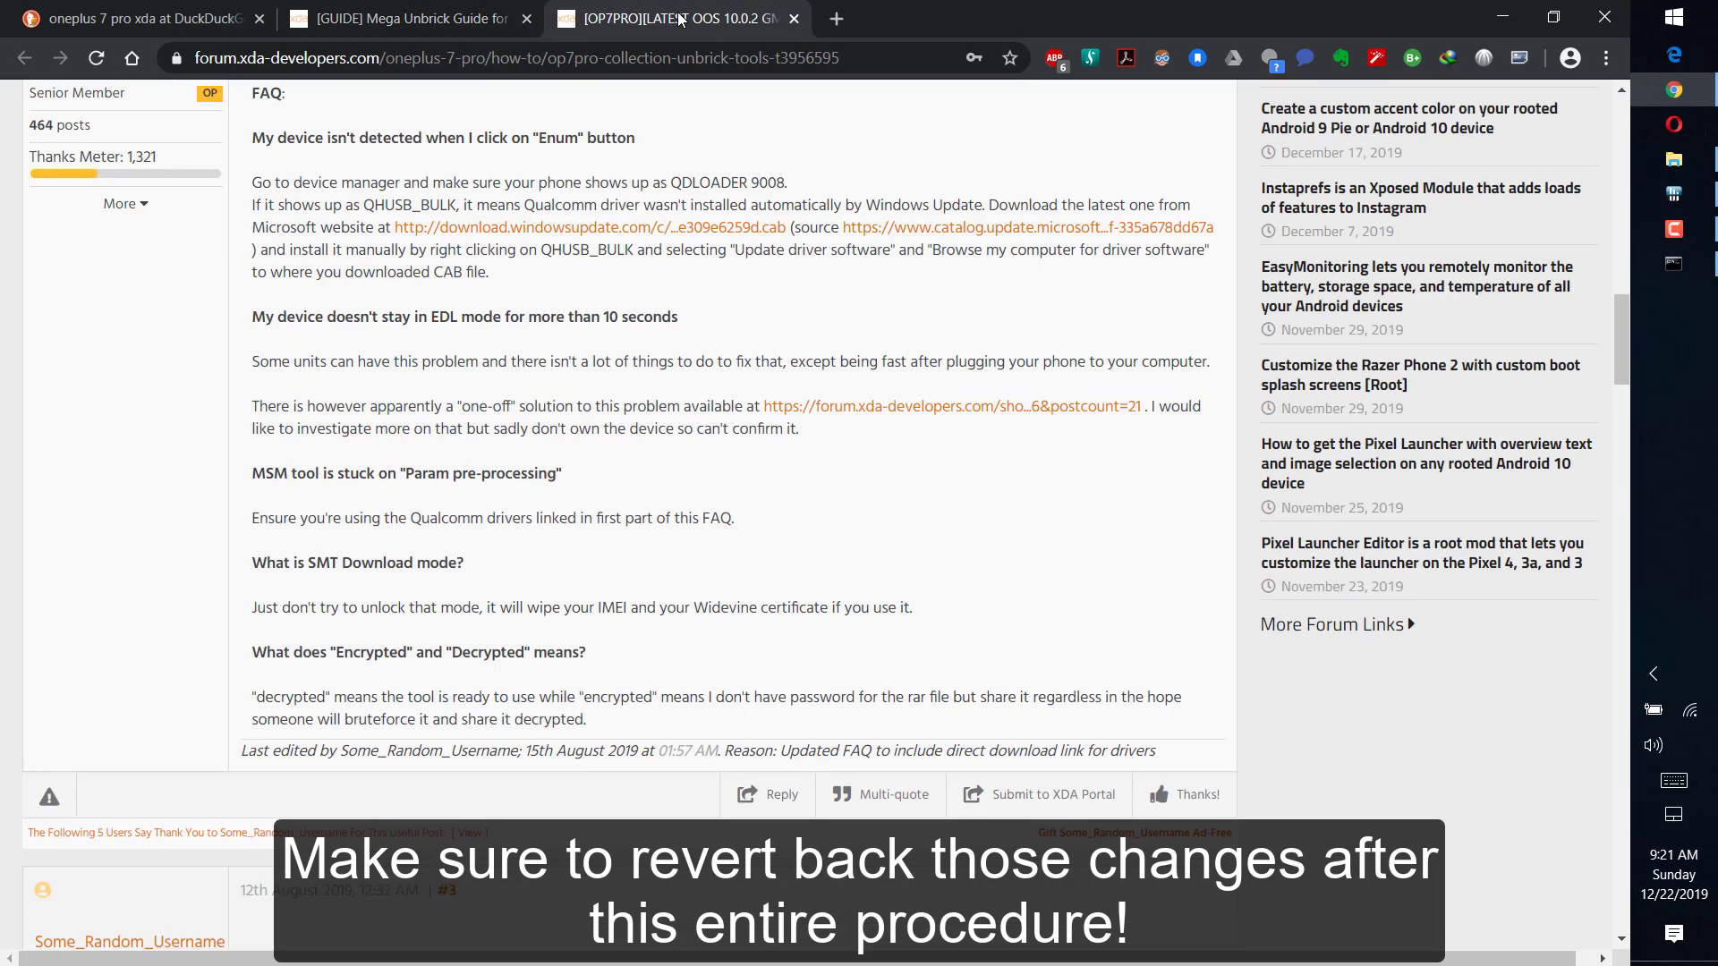
{"action": "left_click", "coordinate": [421, 17]}
Go to page 9 of the Mega Unbrick Guide thread.
{"action": "scroll", "coordinate": [959, 325], "scroll_direction": "up", "scroll_amount": 20}
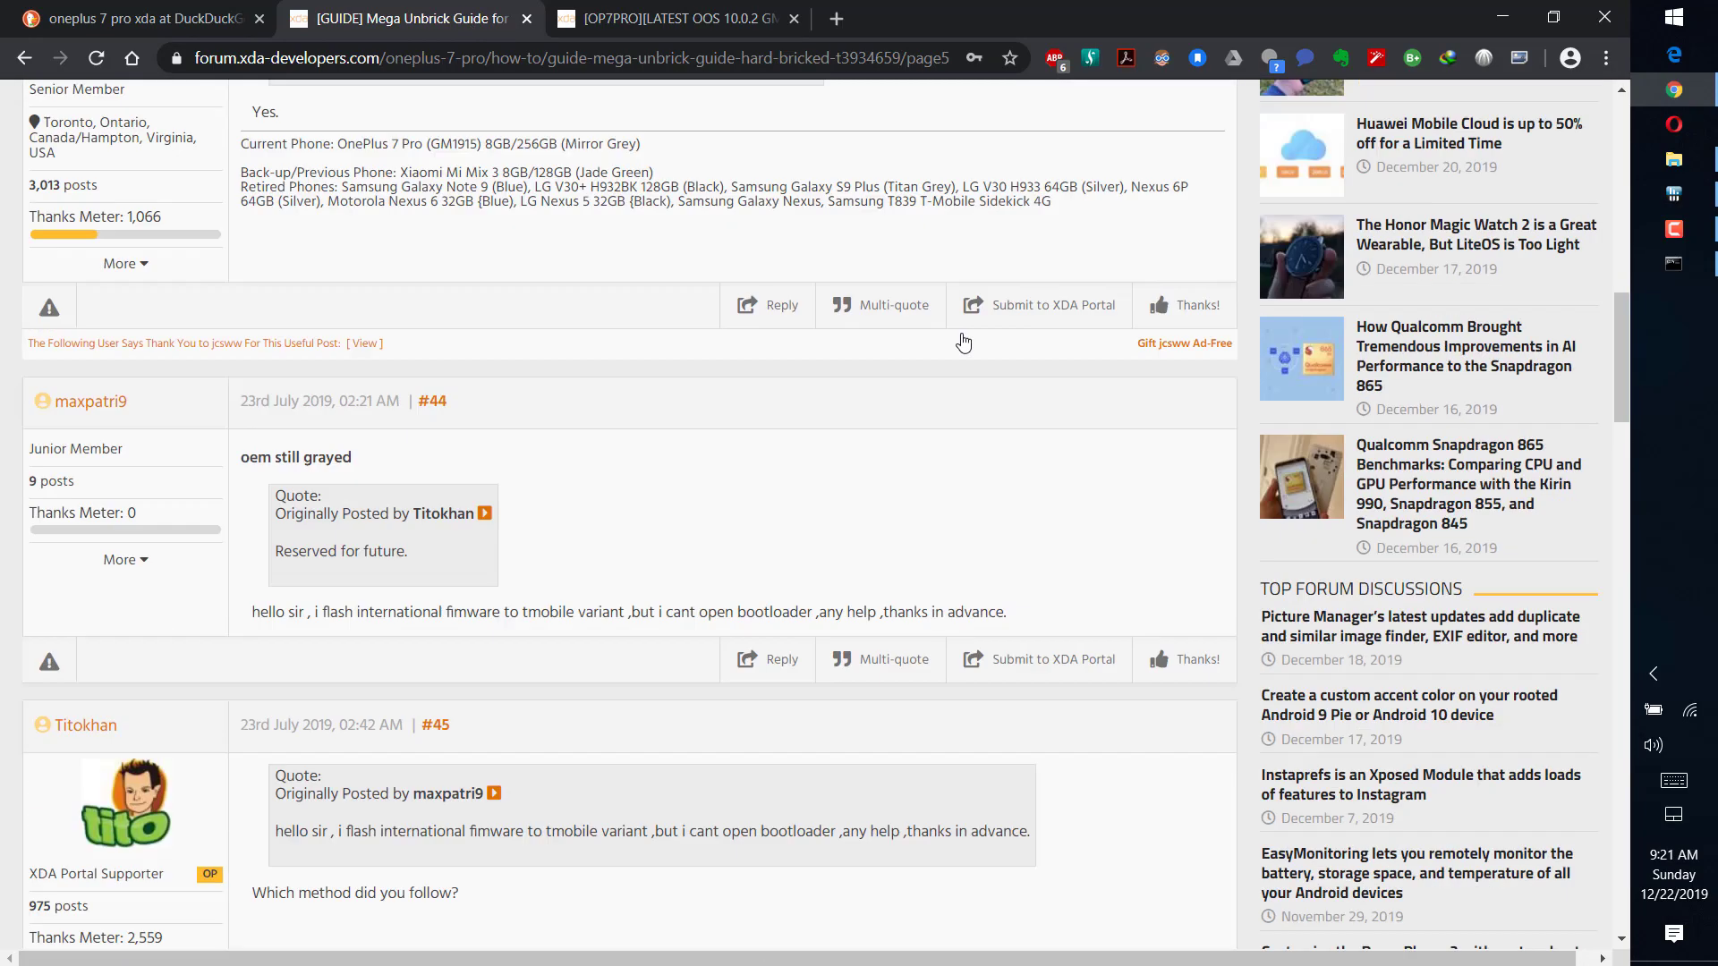
{"action": "scroll", "coordinate": [963, 342], "scroll_direction": "up", "scroll_amount": 10}
{"action": "left_click", "coordinate": [1223, 396]}
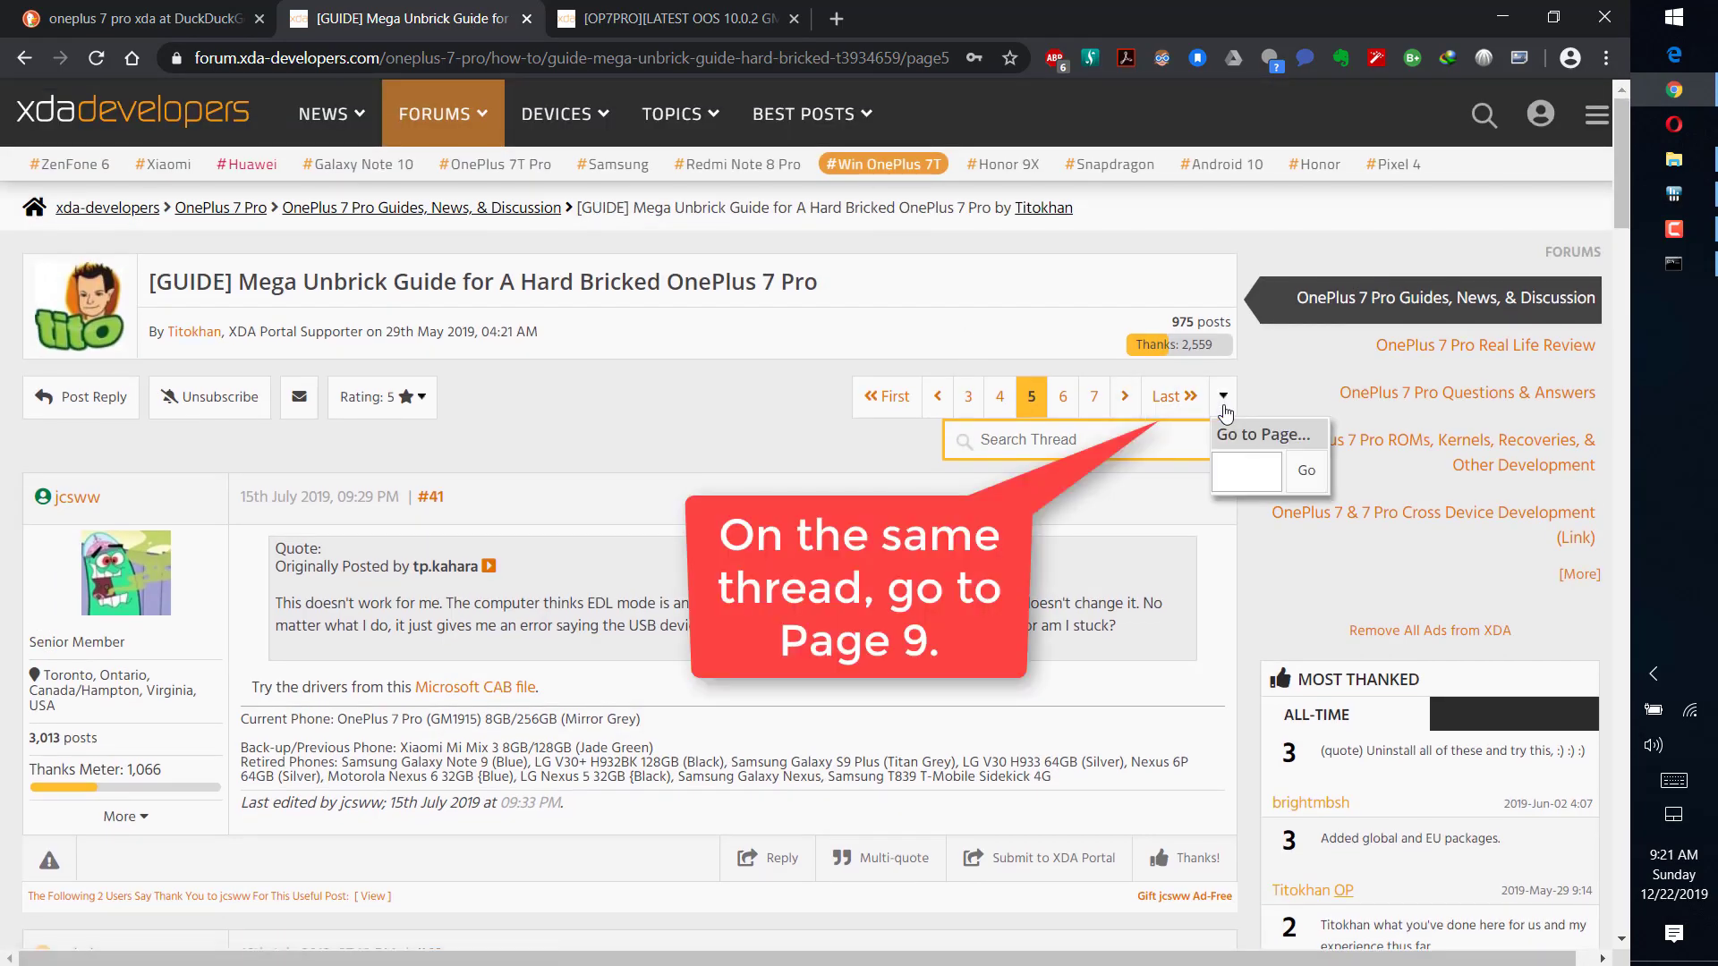
{"action": "left_click", "coordinate": [1252, 475]}
{"action": "left_click", "coordinate": [1242, 605]}
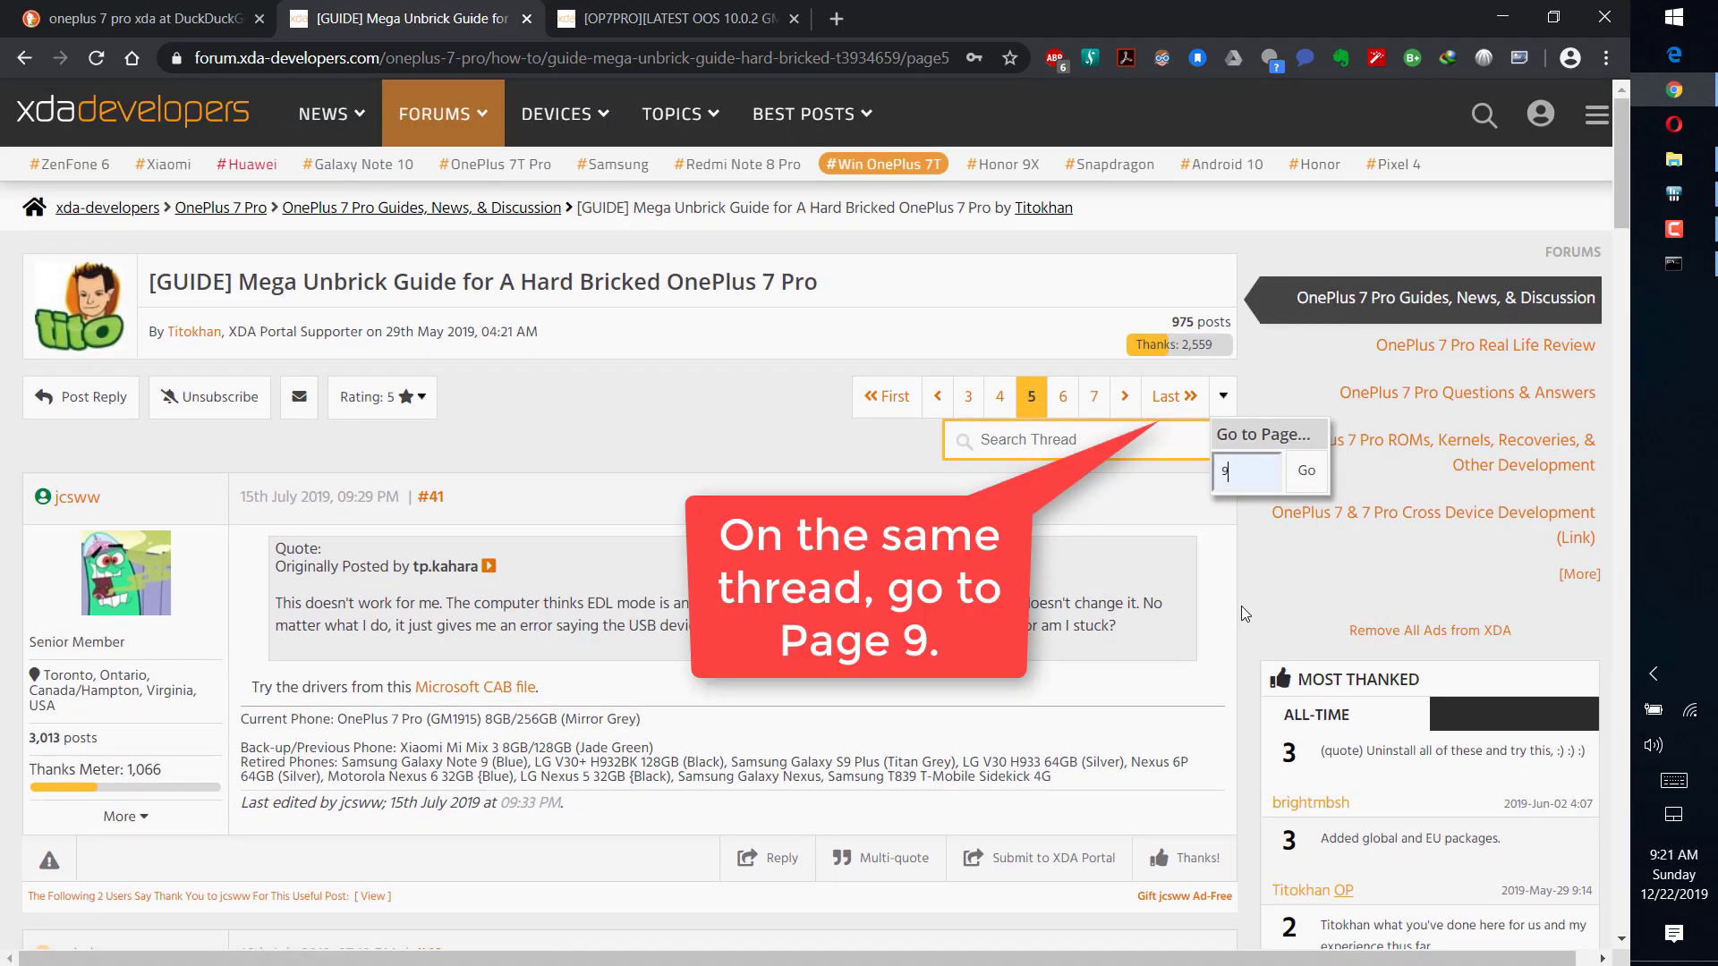
{"action": "left_click", "coordinate": [1306, 473]}
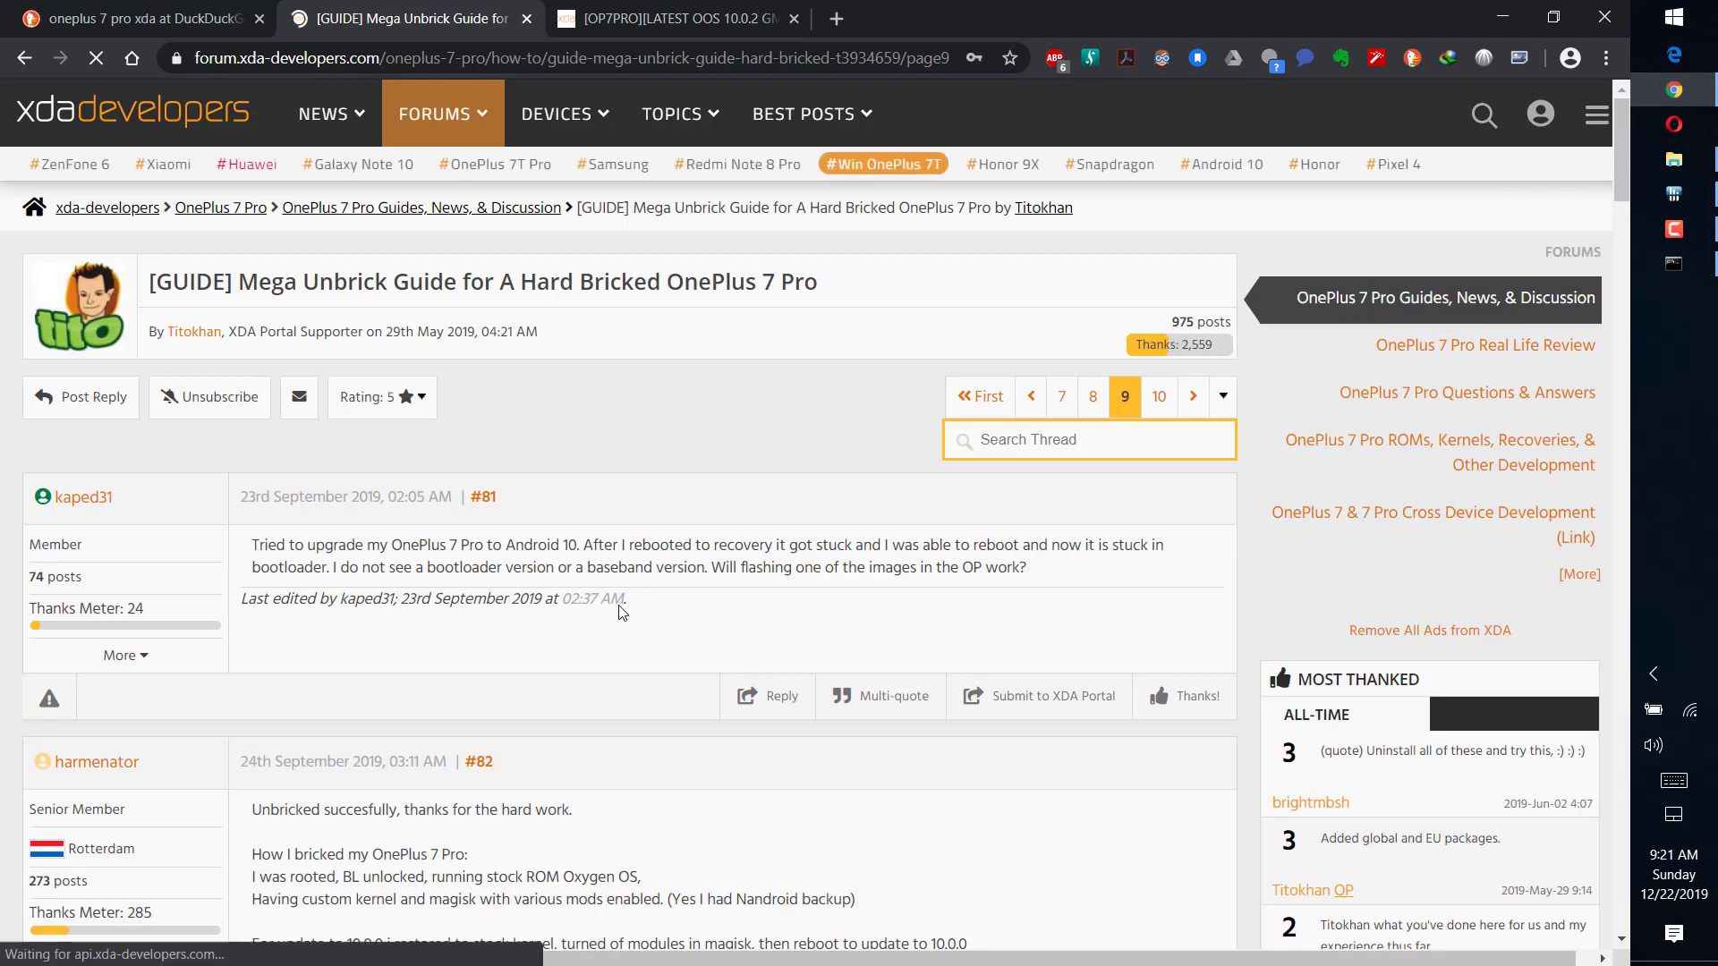
Find and highlight the reuploaded 9008 Driver note in post #89, and view the driver's Google Drive download page.
{"action": "scroll", "coordinate": [761, 537], "scroll_direction": "down", "scroll_amount": 15}
{"action": "scroll", "coordinate": [620, 588], "scroll_direction": "down", "scroll_amount": 20}
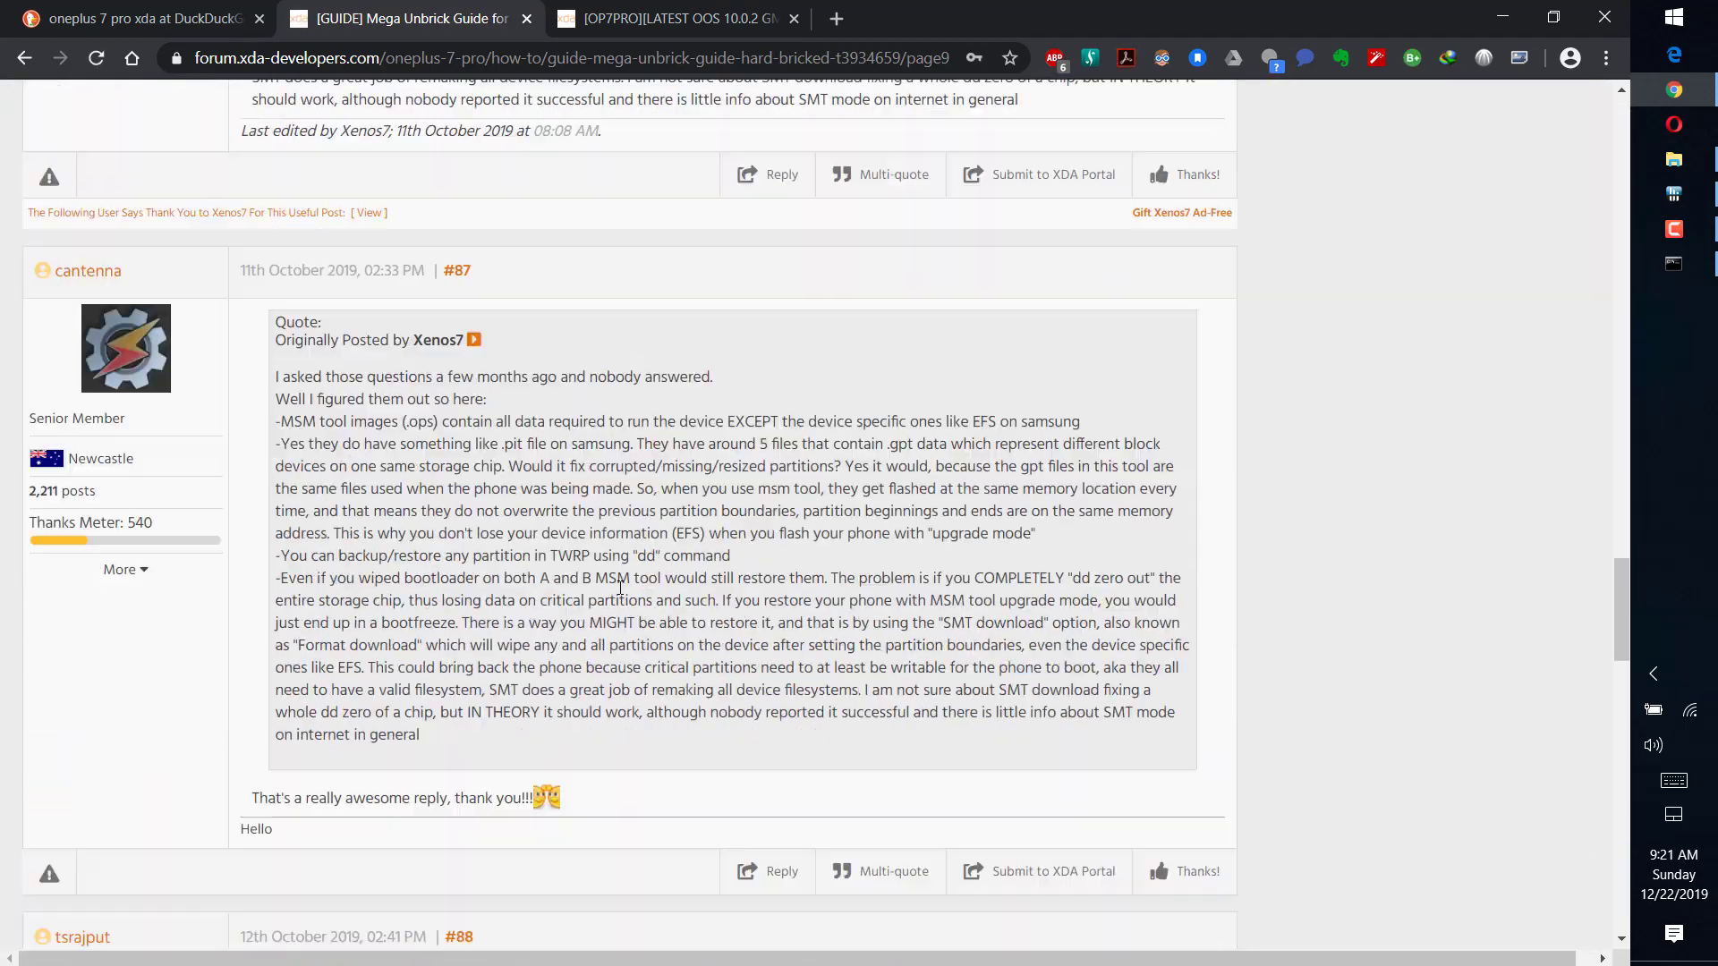
{"action": "scroll", "coordinate": [621, 587], "scroll_direction": "down", "scroll_amount": 15}
{"action": "scroll", "coordinate": [619, 587], "scroll_direction": "up", "scroll_amount": 15}
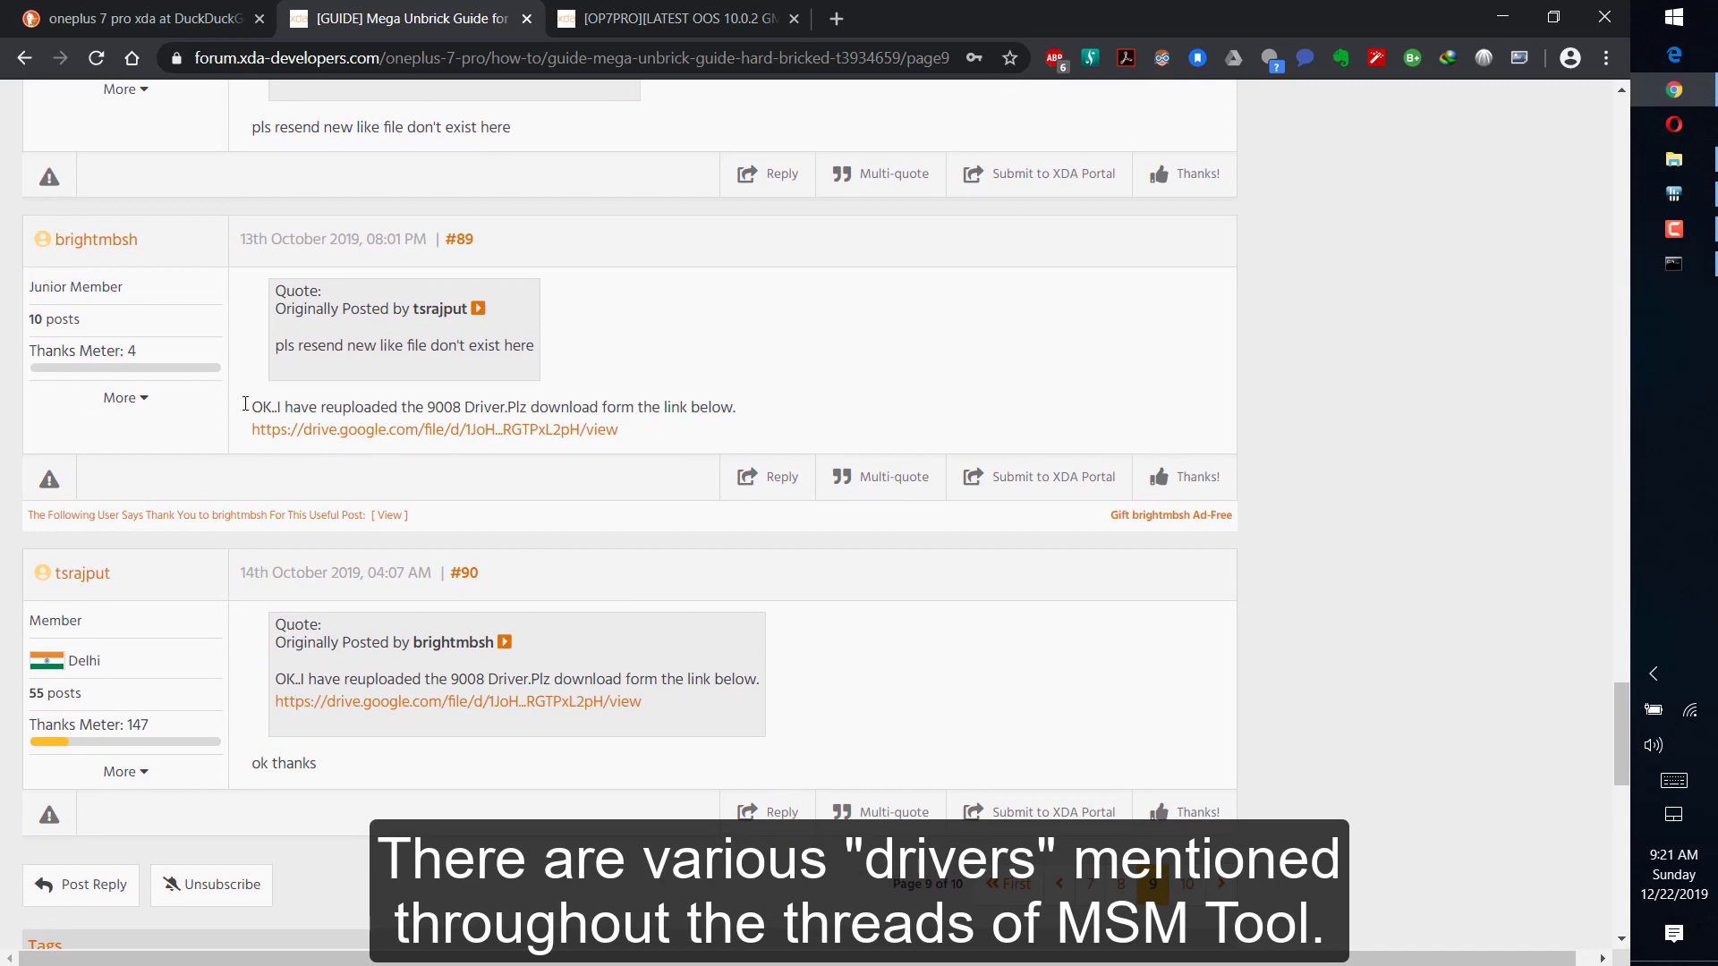
{"action": "left_click_drag", "start_coordinate": [254, 409], "coordinate": [740, 415]}
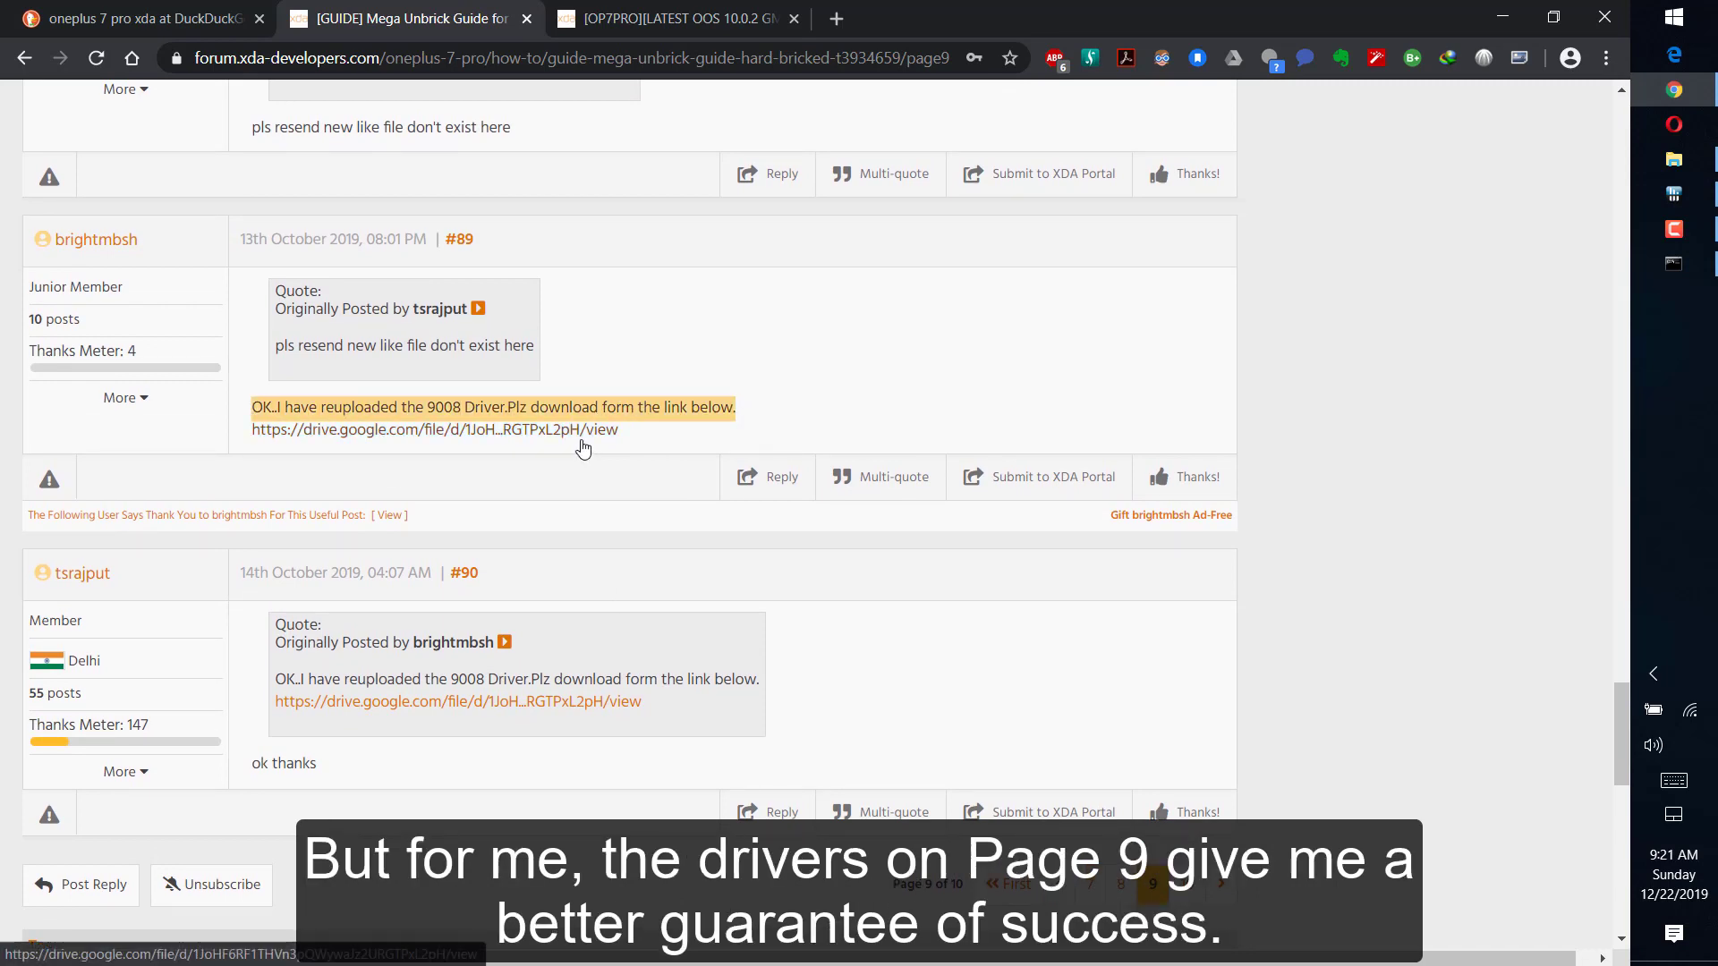
{"action": "left_click", "coordinate": [510, 703]}
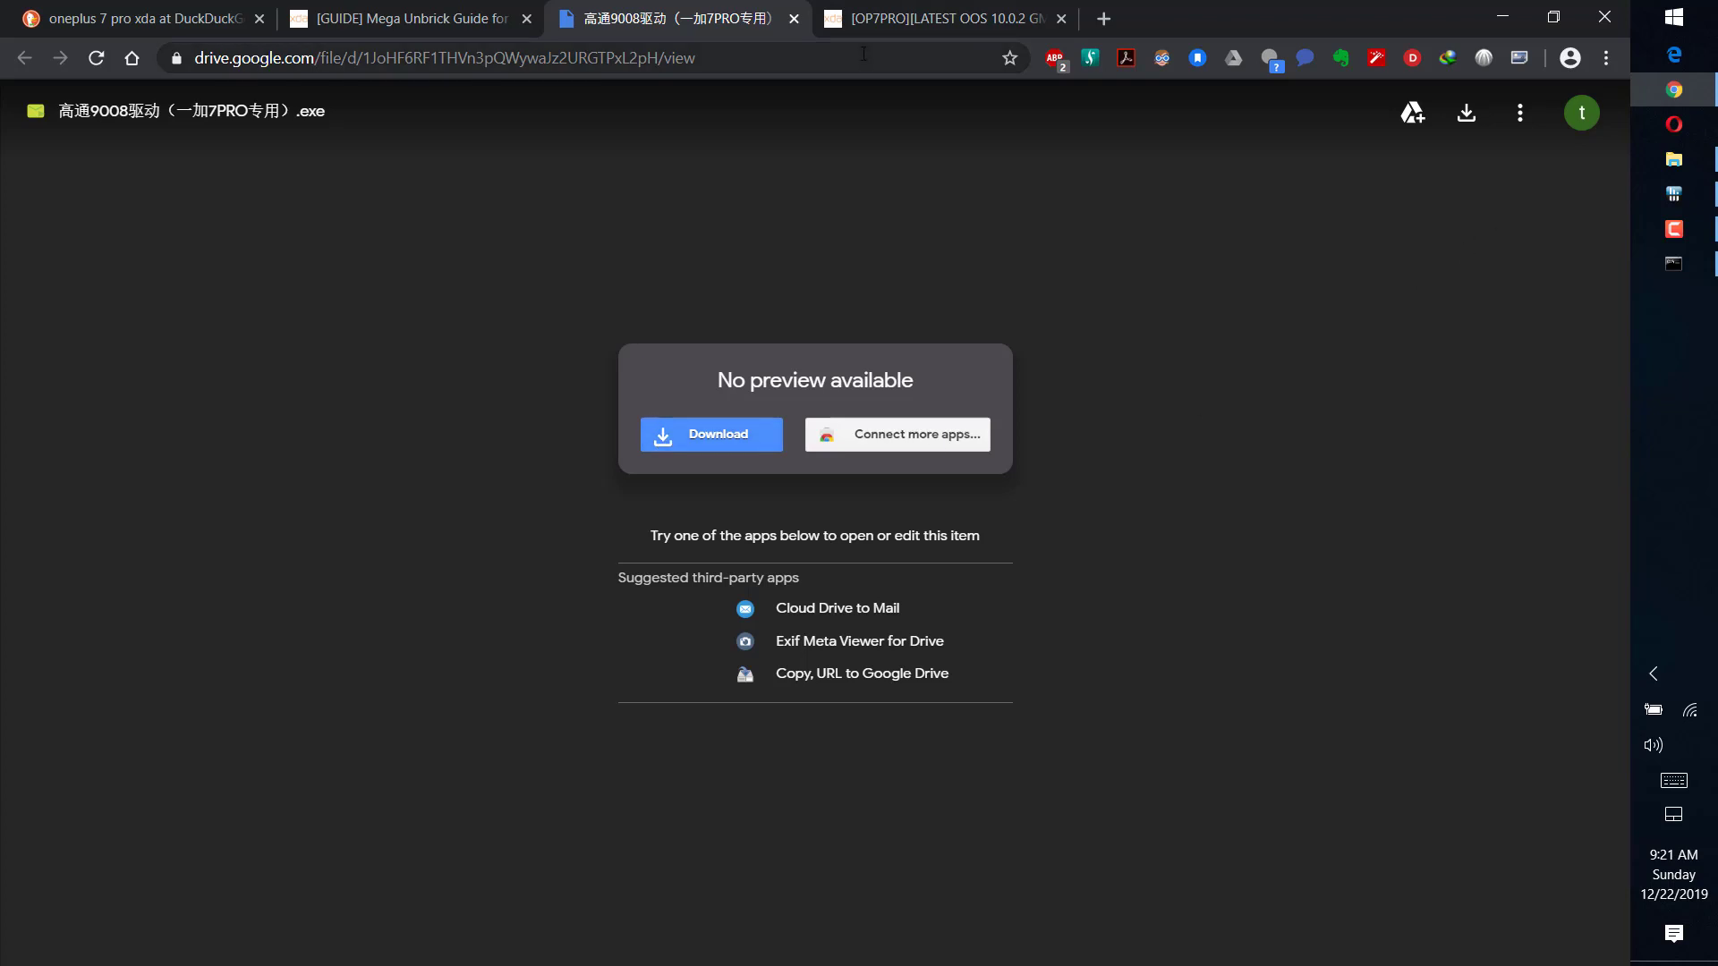
{"action": "left_click", "coordinate": [793, 18]}
Run the 9008 driver installer from the OnePlus 7 Pro folder and install Qualcomm USB Drivers For Windows, accepting the license terms.
{"action": "key", "text": "alt+Tab"}
{"action": "left_click", "coordinate": [1089, 483]}
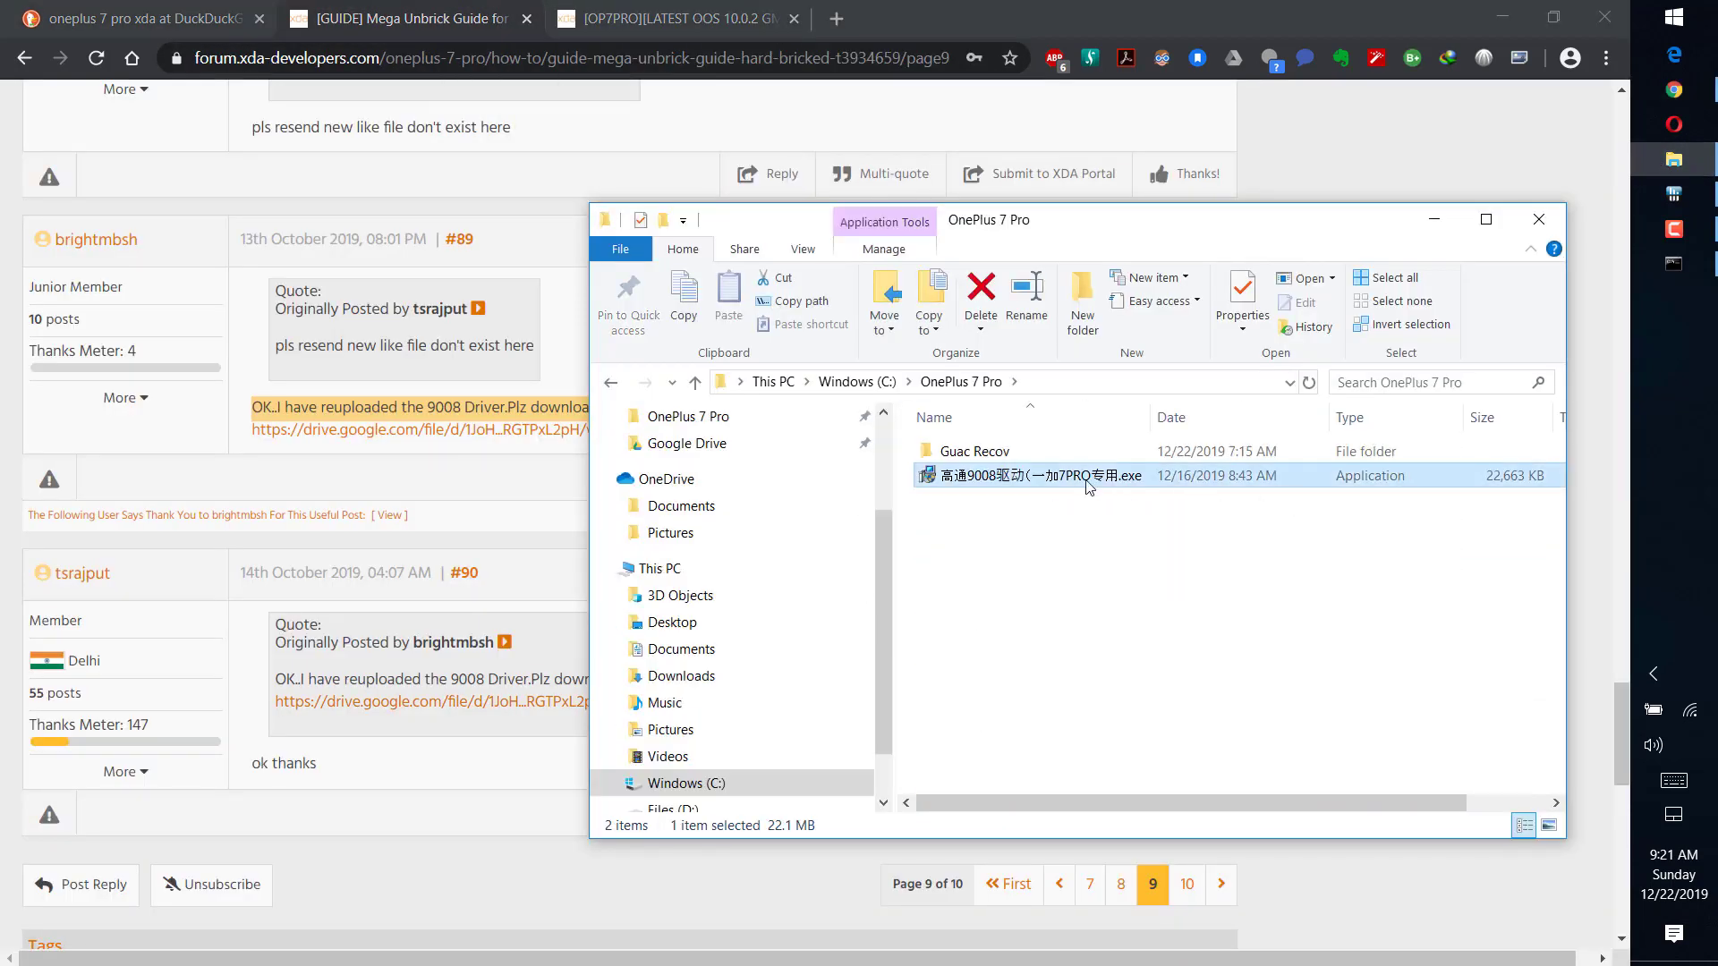
{"action": "double_click", "coordinate": [1089, 484]}
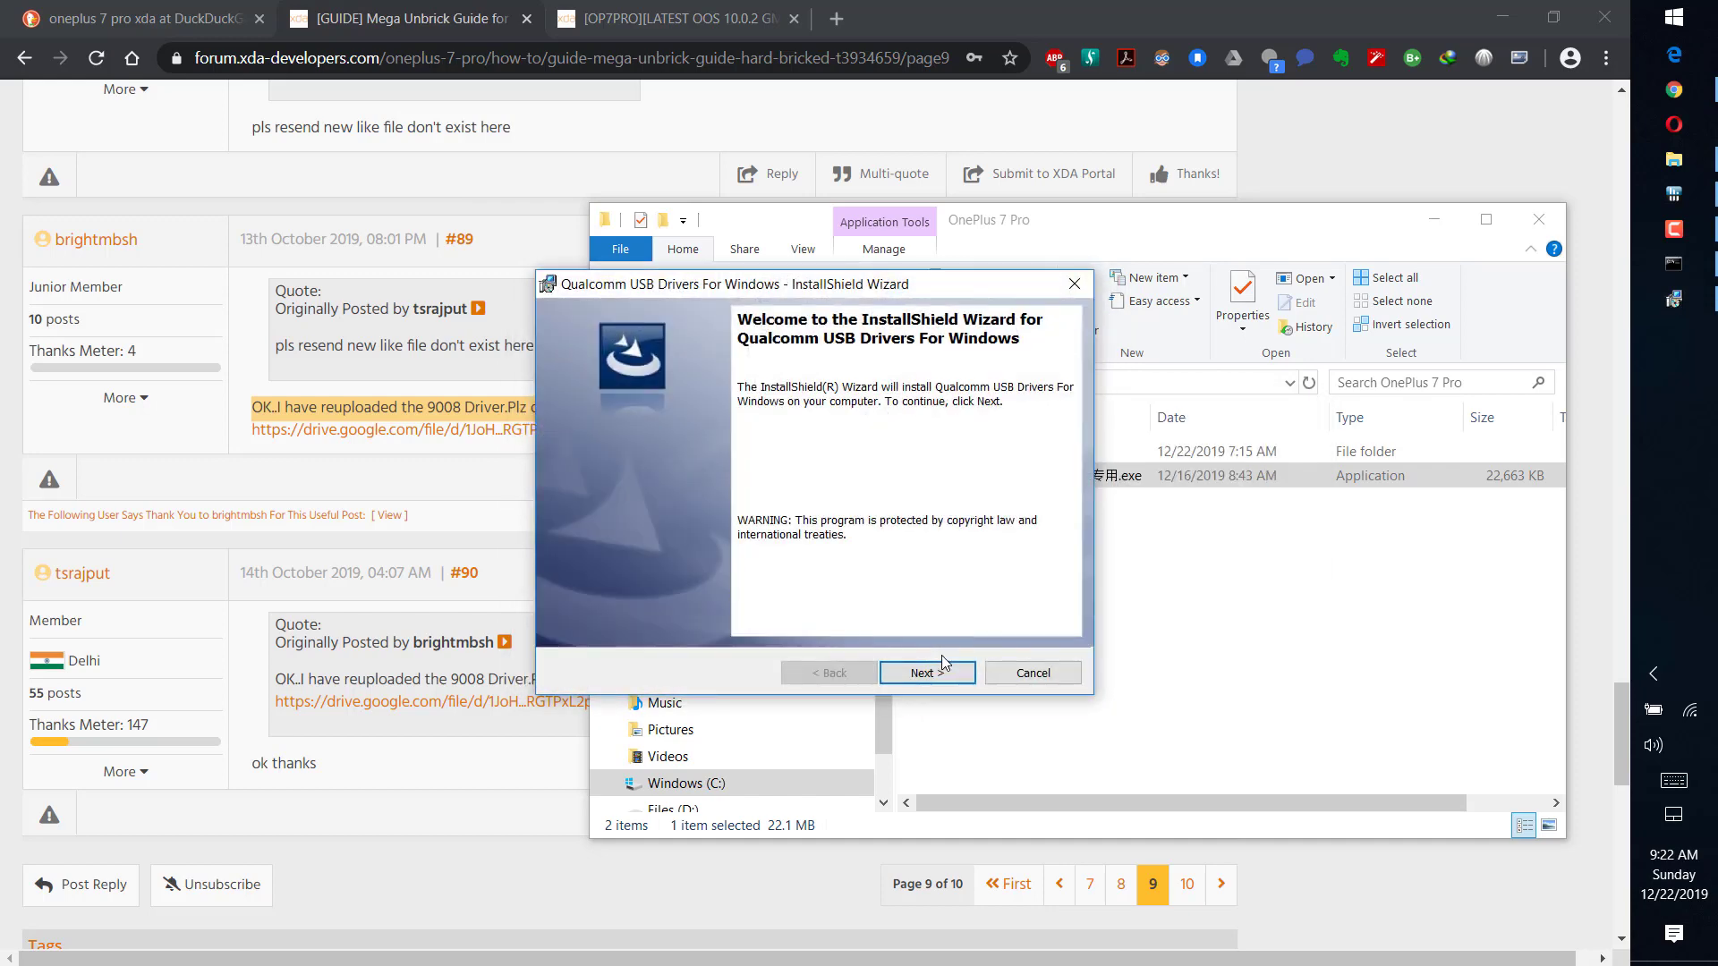
{"action": "left_click", "coordinate": [943, 664]}
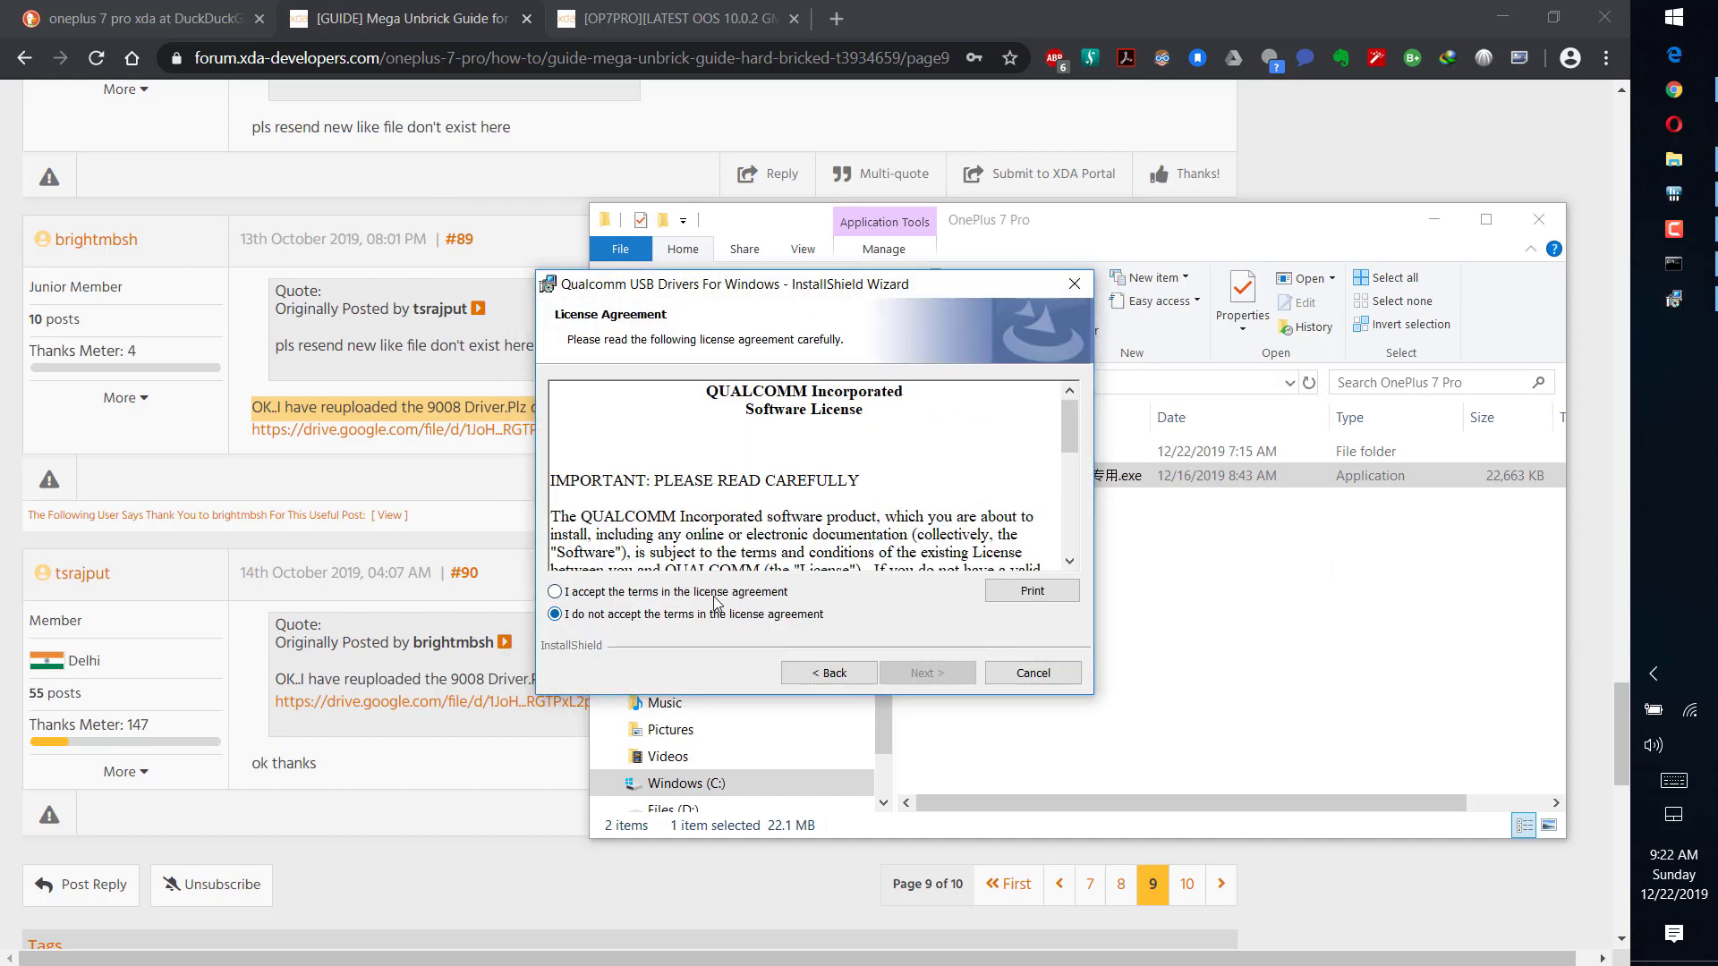
{"action": "left_click", "coordinate": [714, 594]}
{"action": "left_click", "coordinate": [930, 676]}
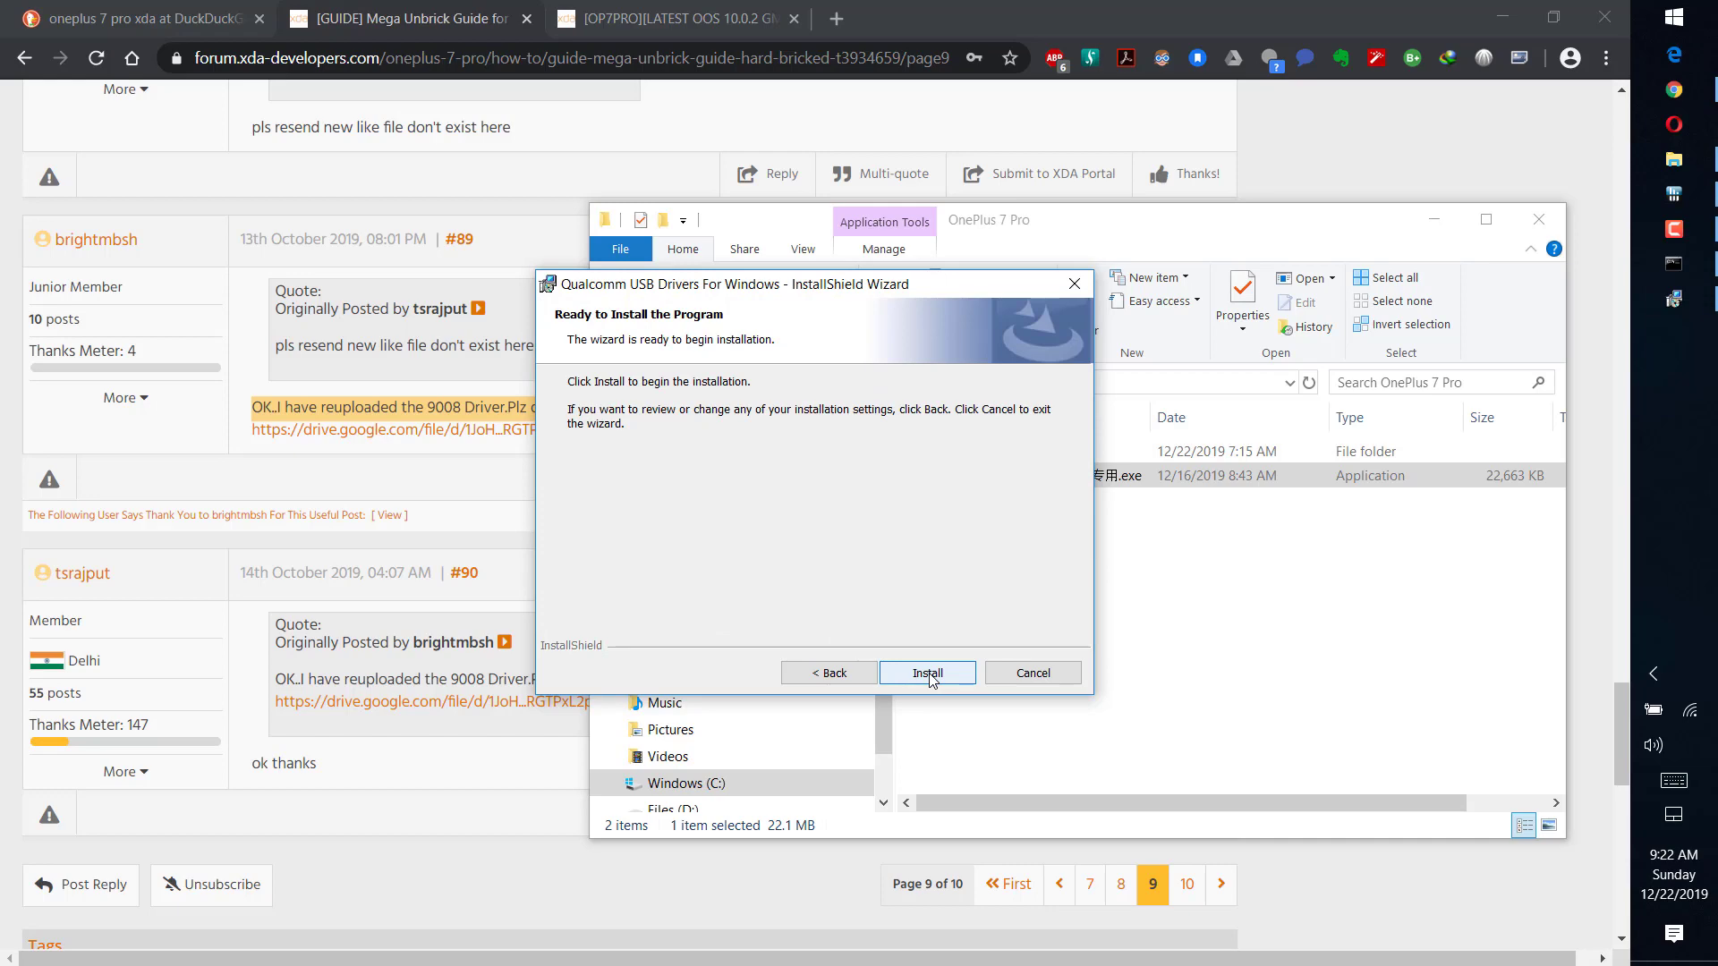
{"action": "left_click", "coordinate": [928, 674]}
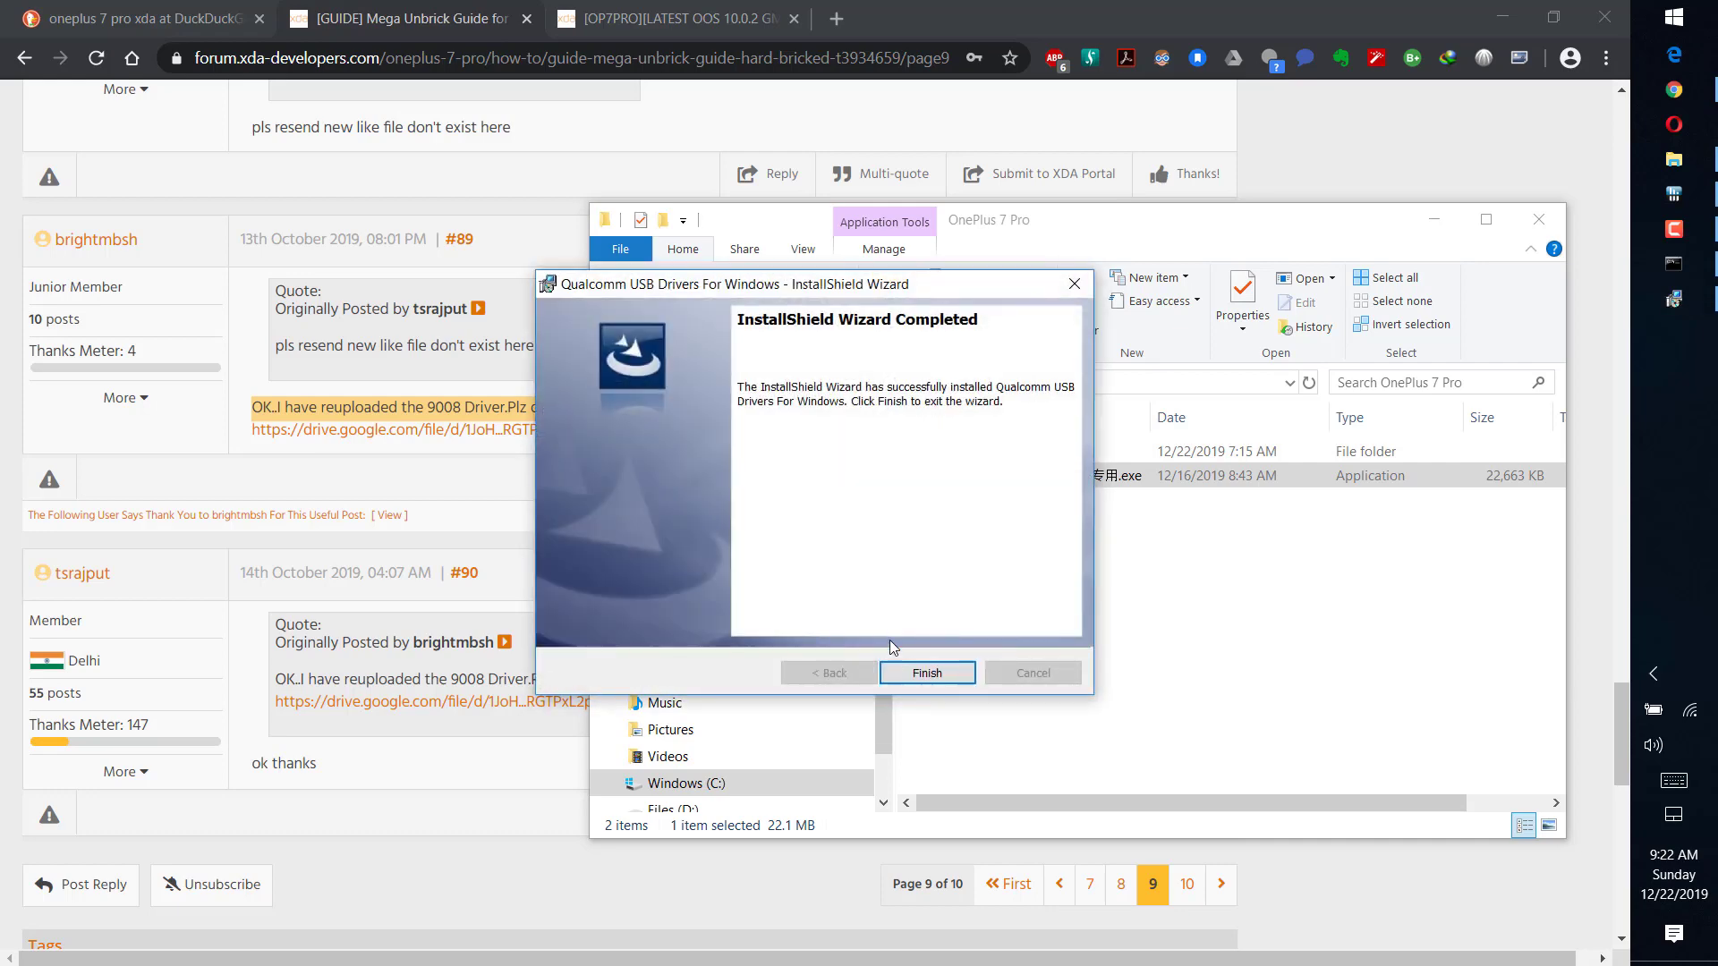
{"action": "left_click", "coordinate": [900, 671]}
Install the qcser.inf driver from the 64 folder inside Guac Recov\L2 drivers.
{"action": "left_click", "coordinate": [954, 452]}
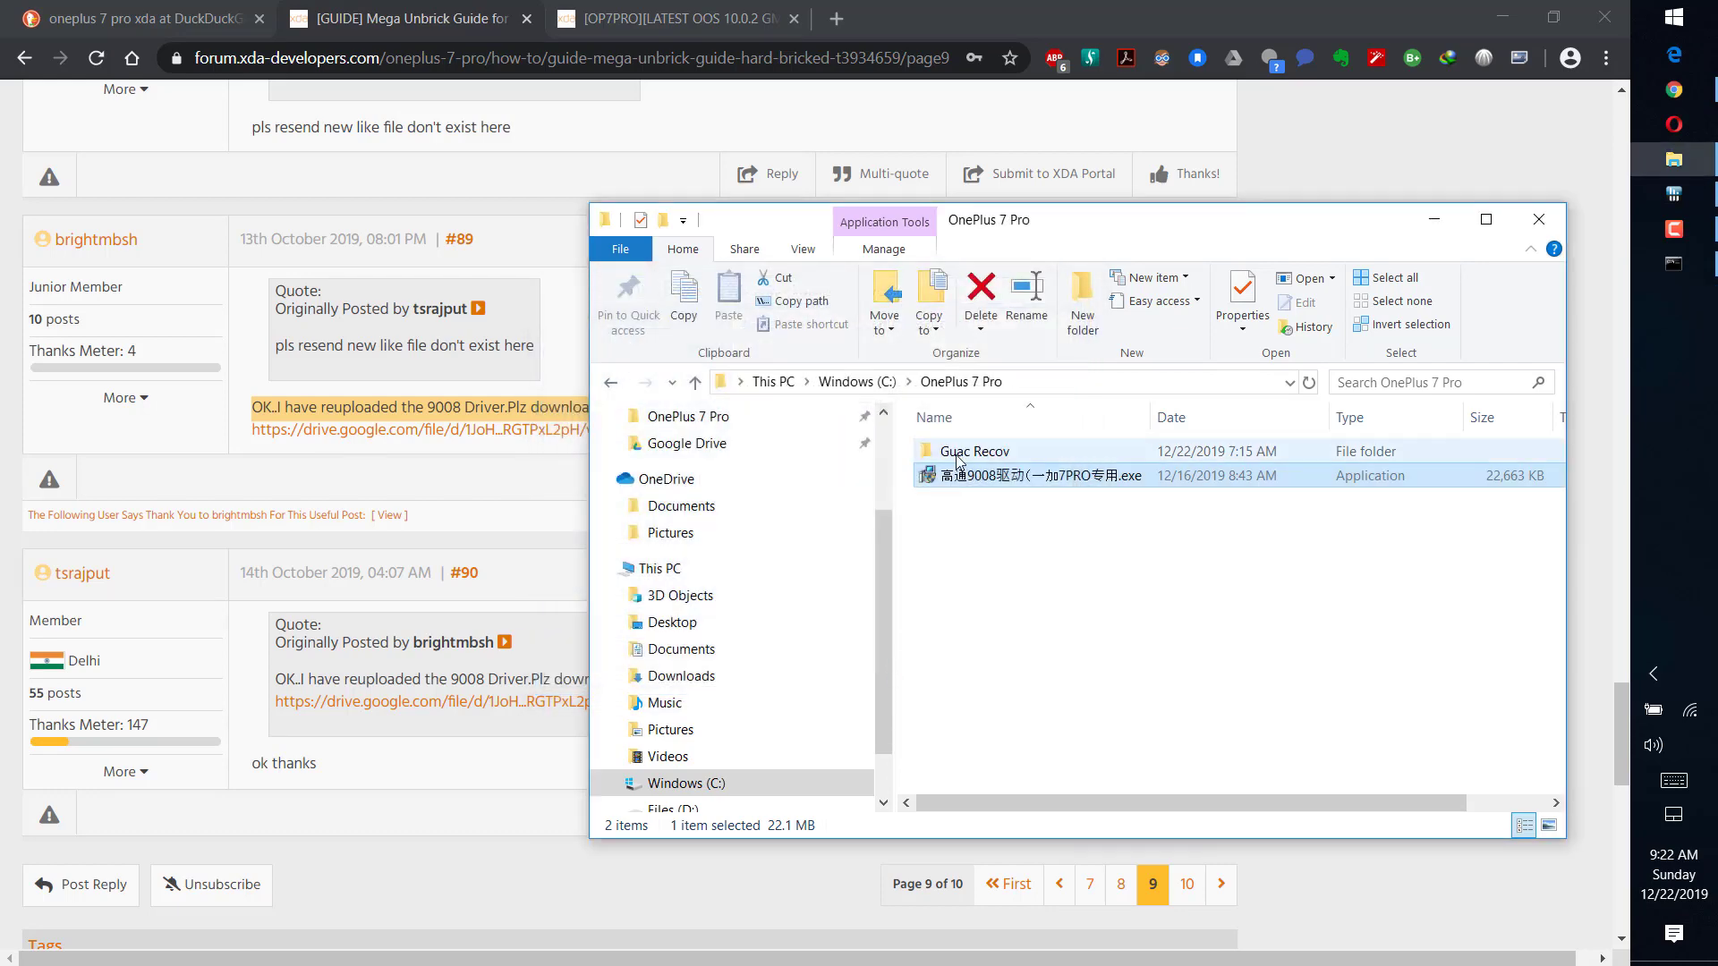
{"action": "double_click", "coordinate": [956, 454]}
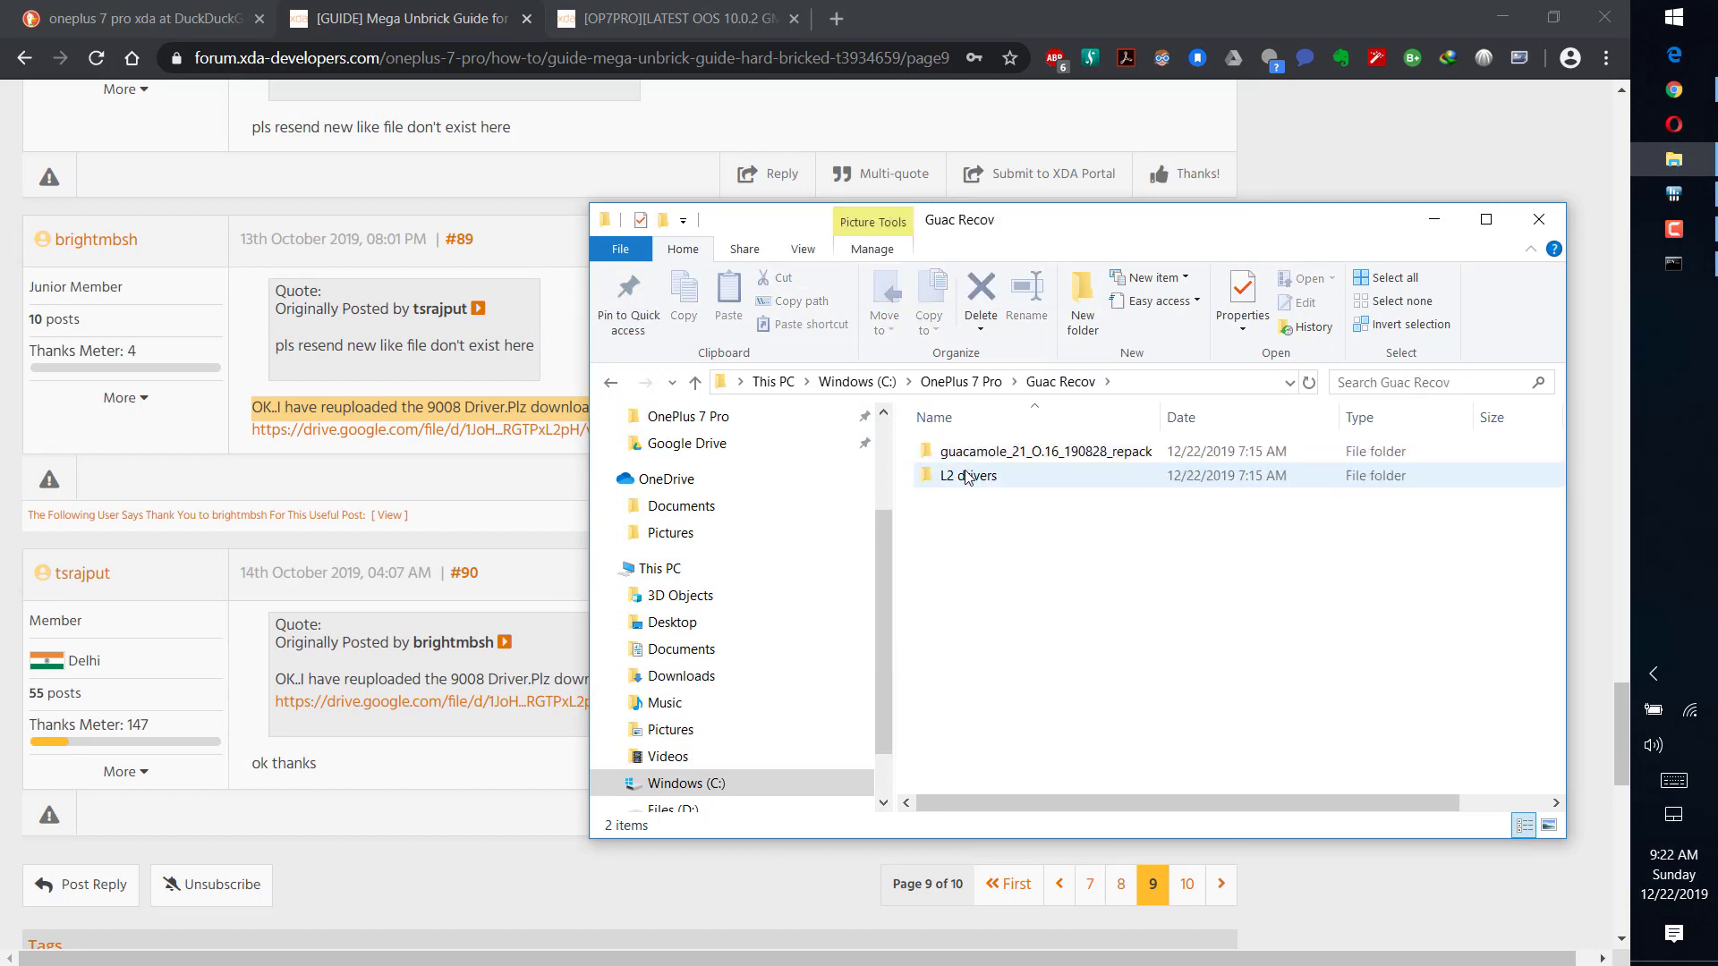
{"action": "double_click", "coordinate": [969, 476]}
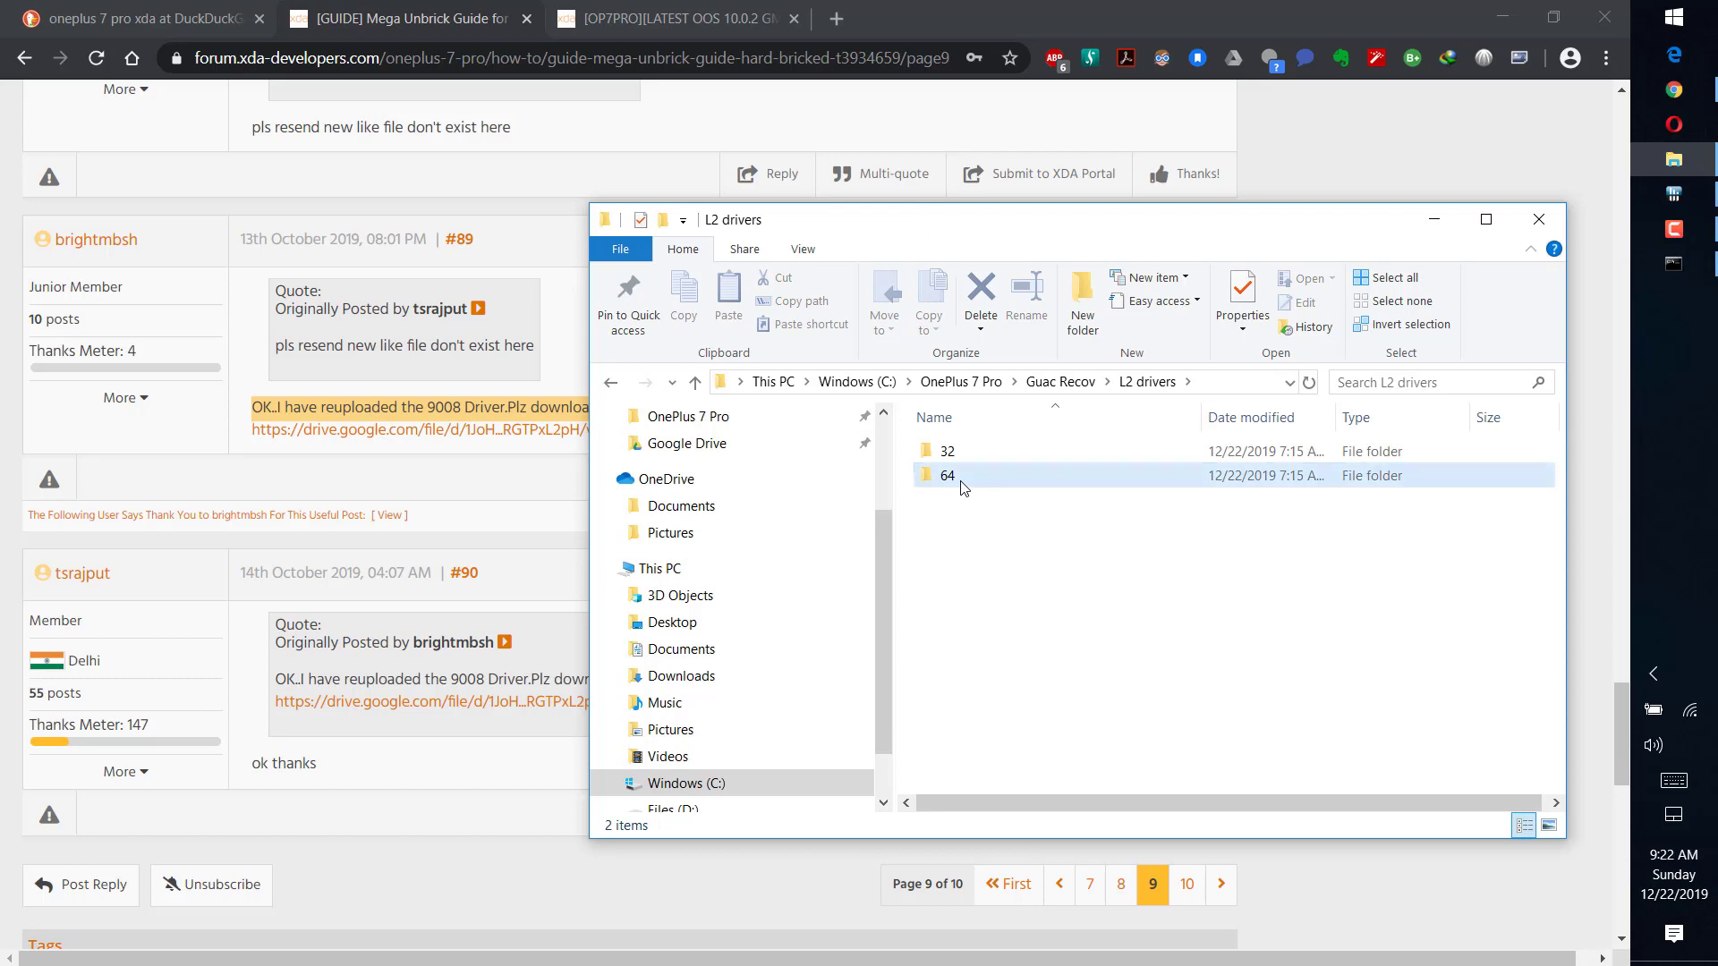
{"action": "left_click", "coordinate": [963, 482]}
{"action": "double_click", "coordinate": [963, 483]}
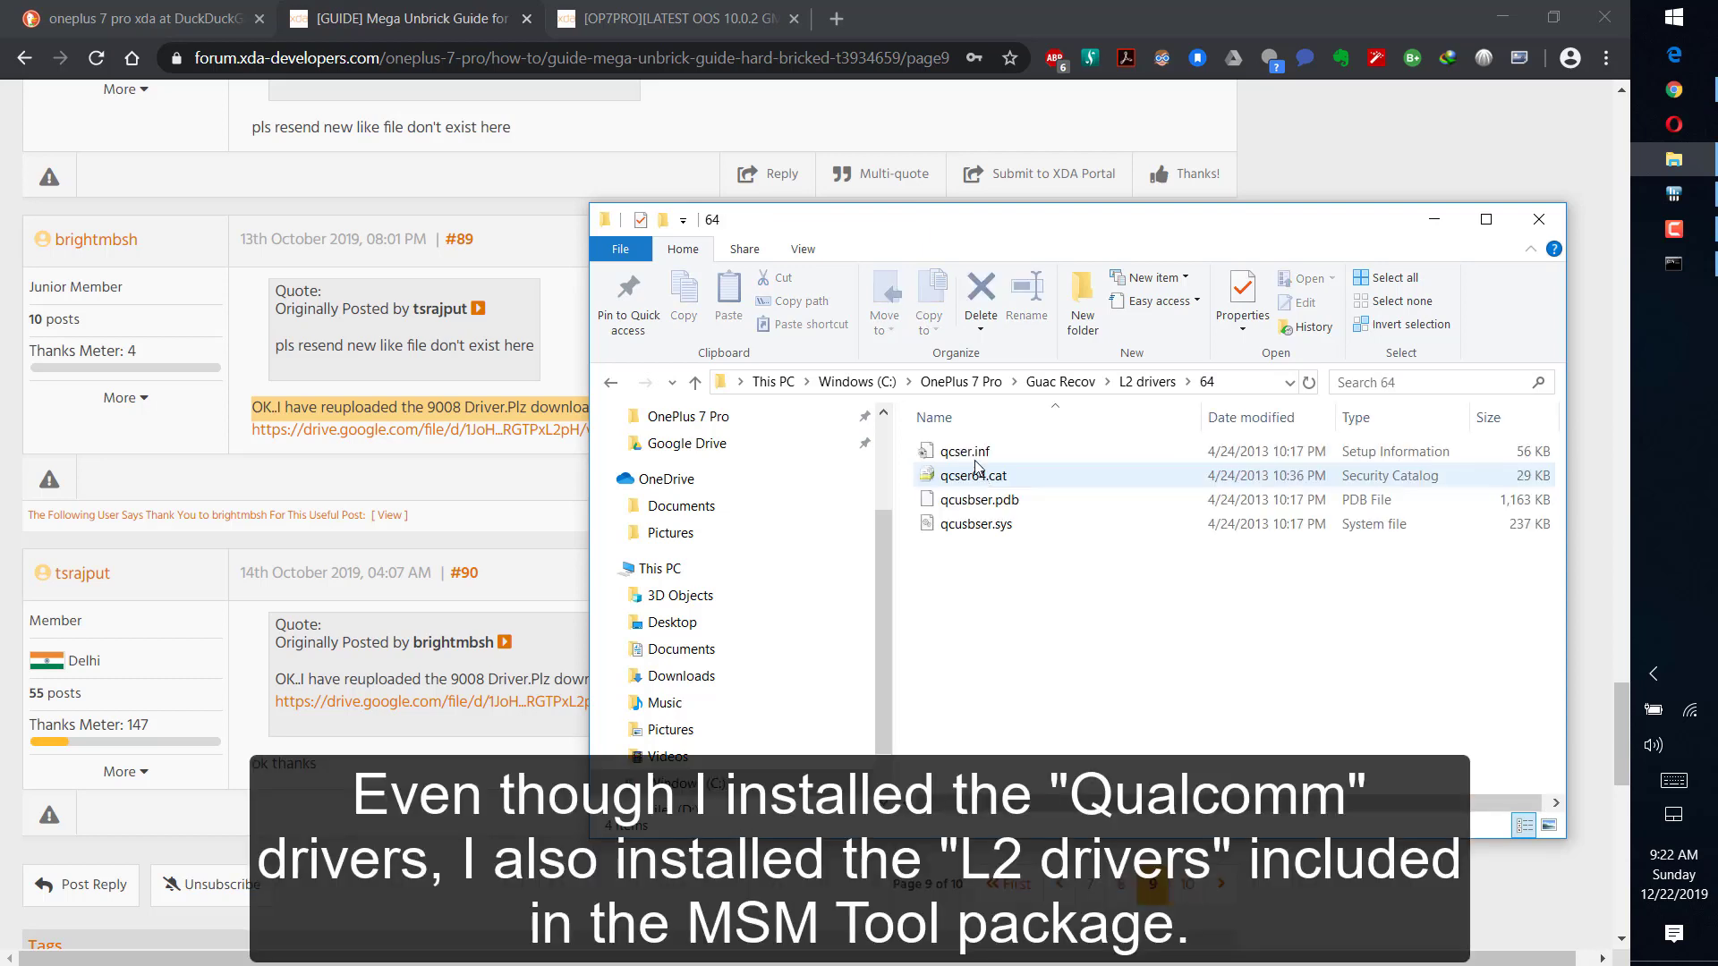
{"action": "left_click", "coordinate": [969, 458]}
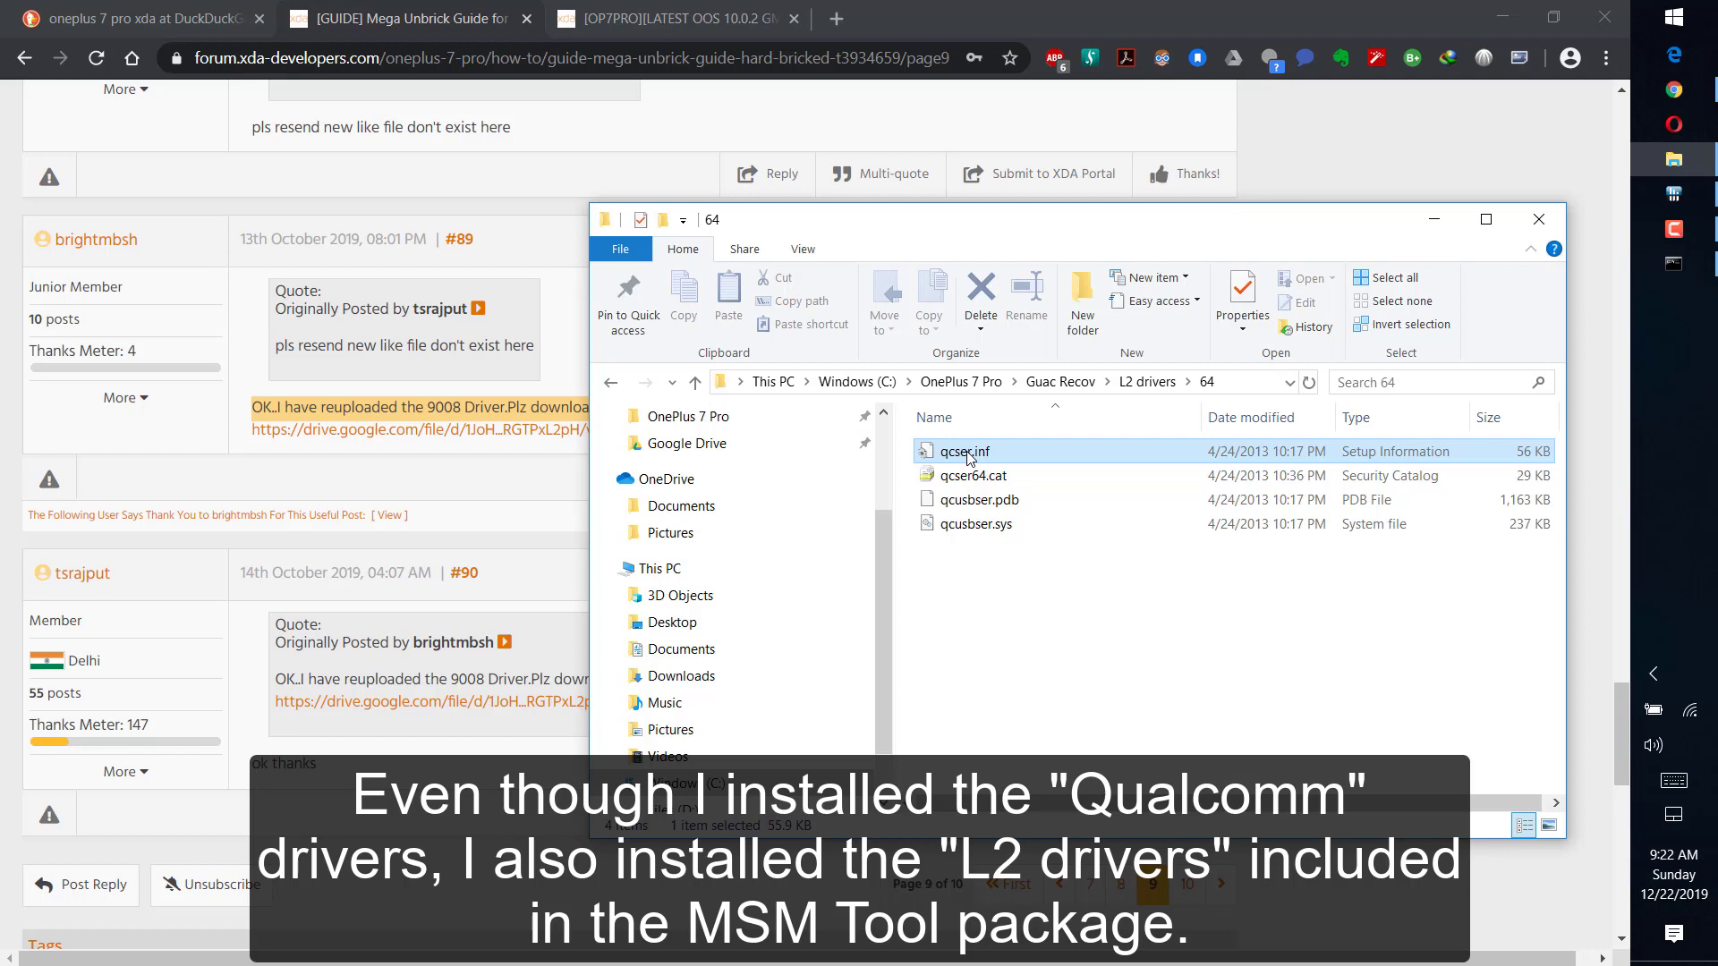
{"action": "right_click", "coordinate": [969, 458]}
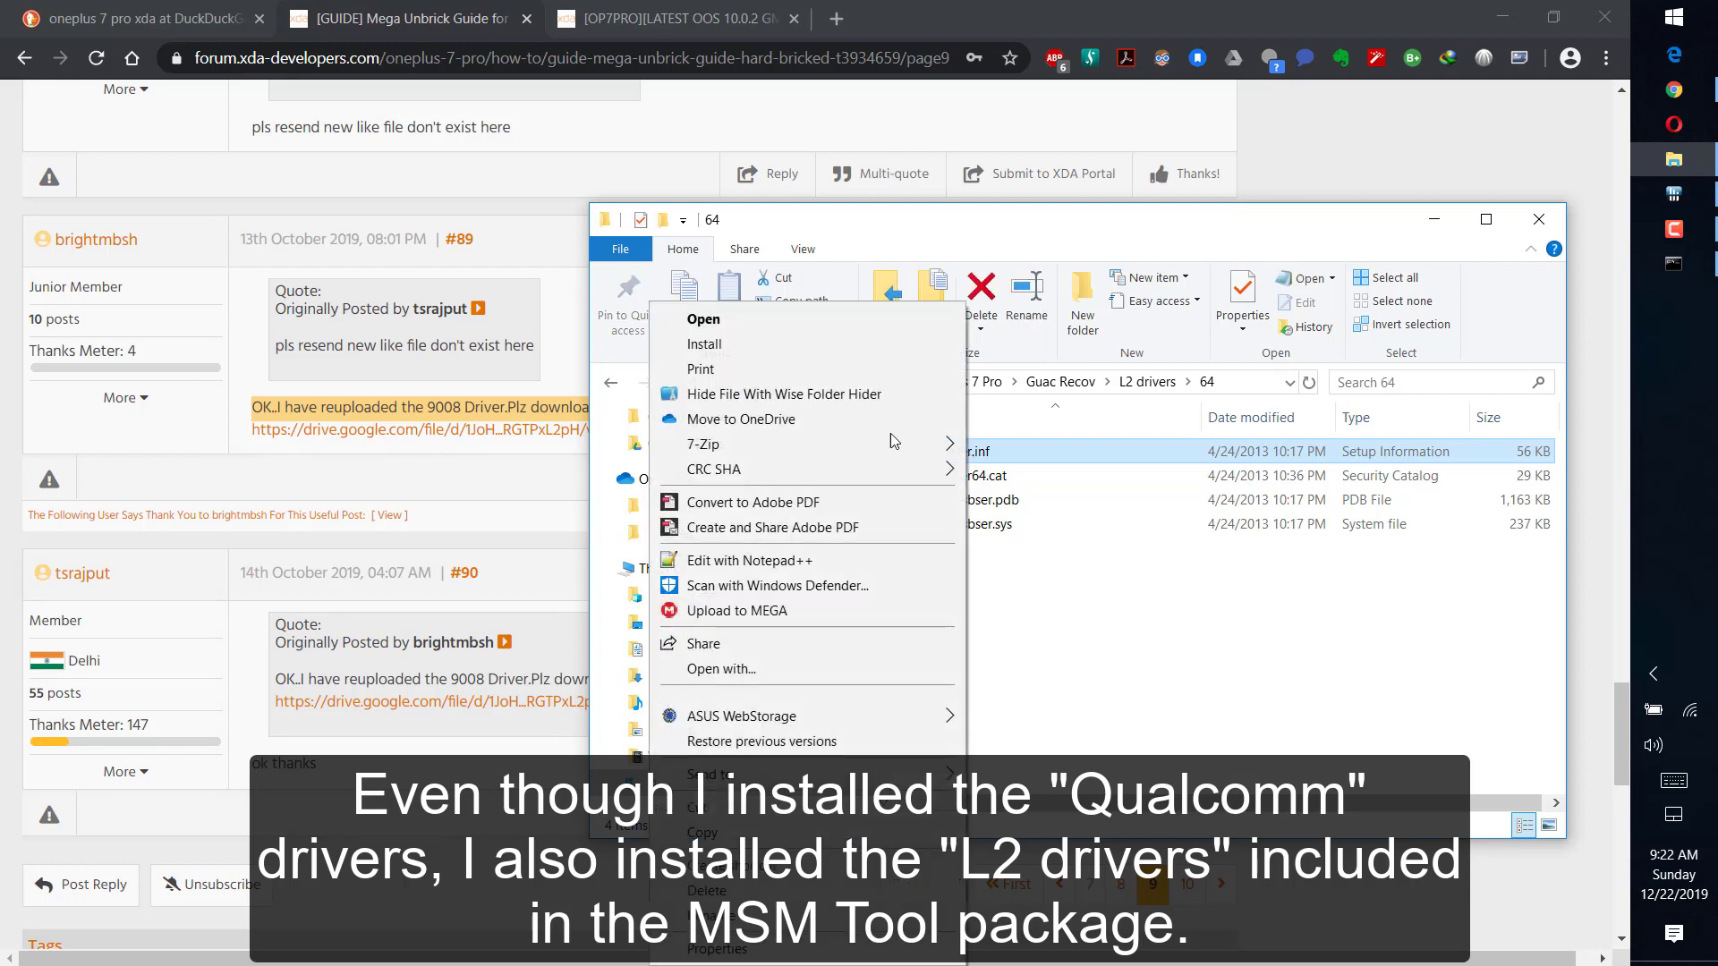
{"action": "left_click", "coordinate": [750, 346]}
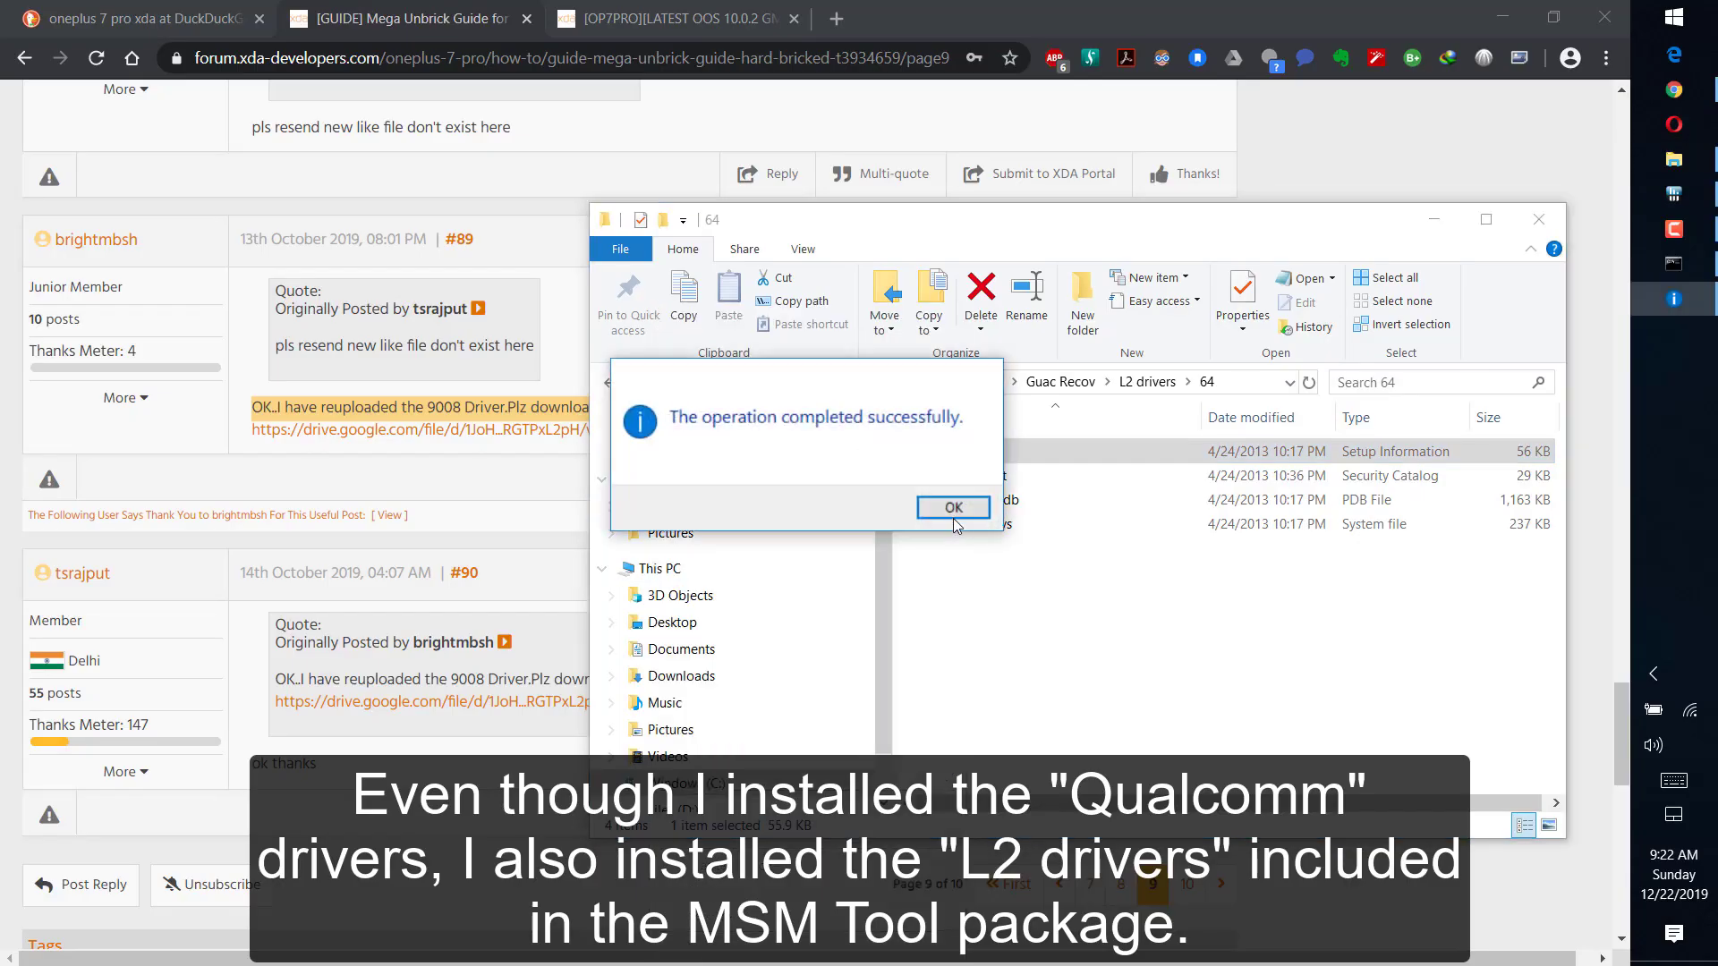
{"action": "left_click", "coordinate": [954, 509]}
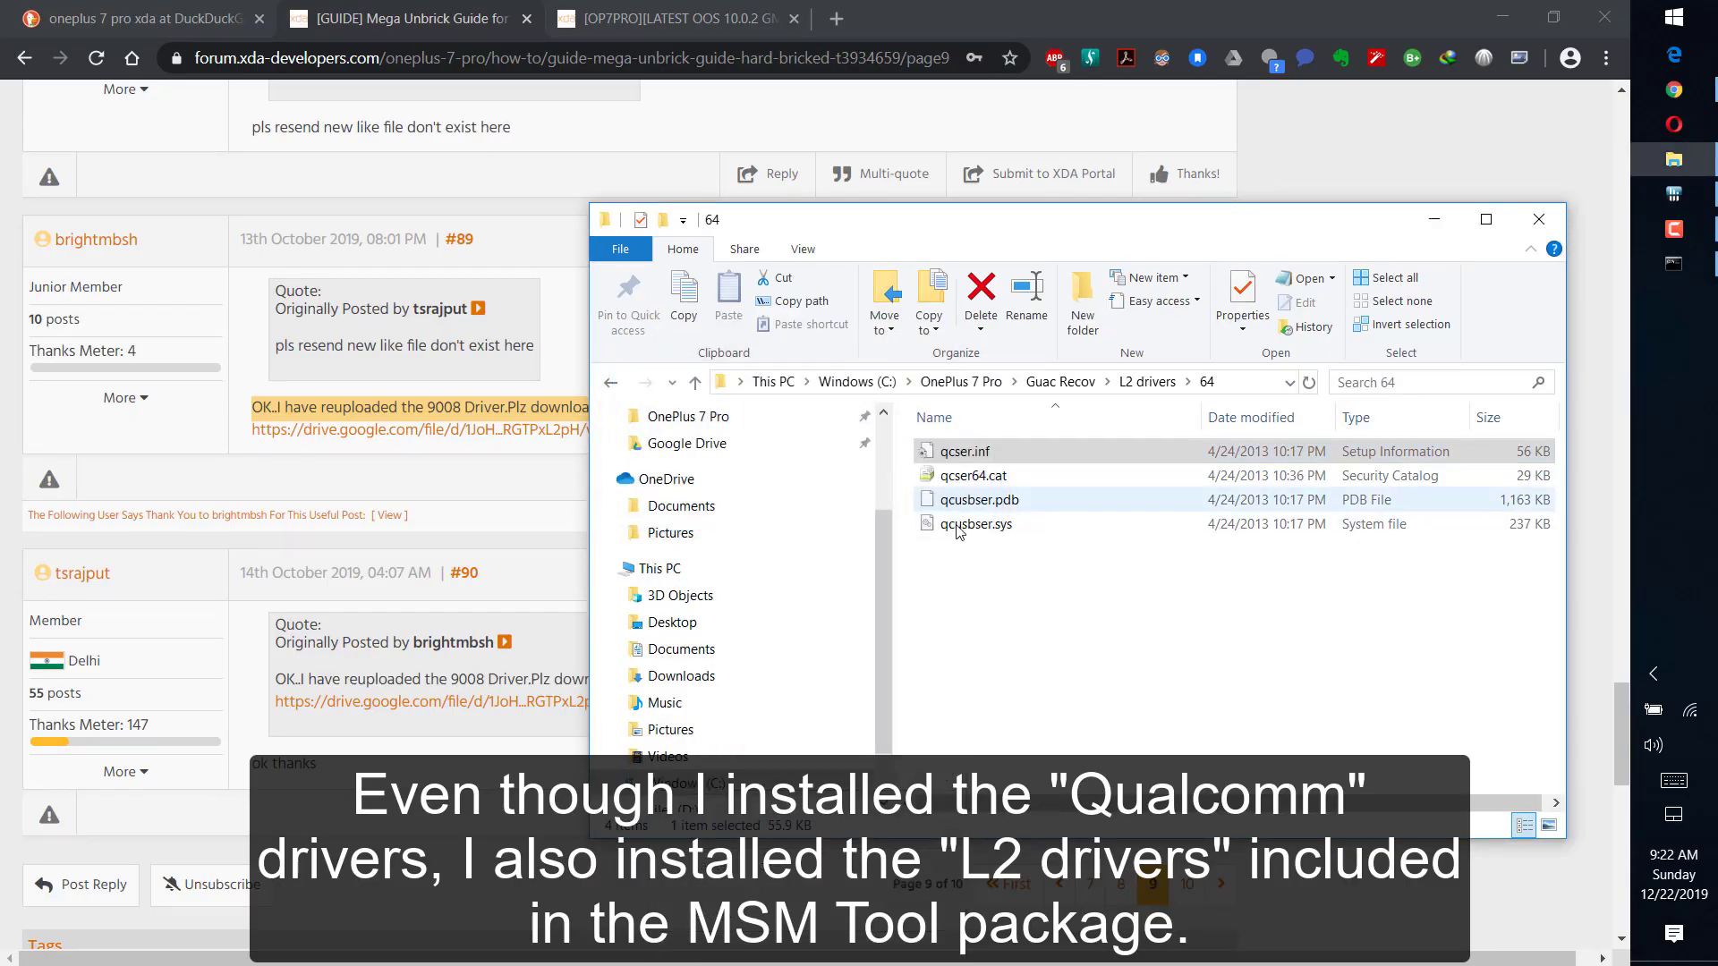
Open the signing certificate of qcser64.cat through the details of its sha1 digital signature.
{"action": "left_click", "coordinate": [980, 478]}
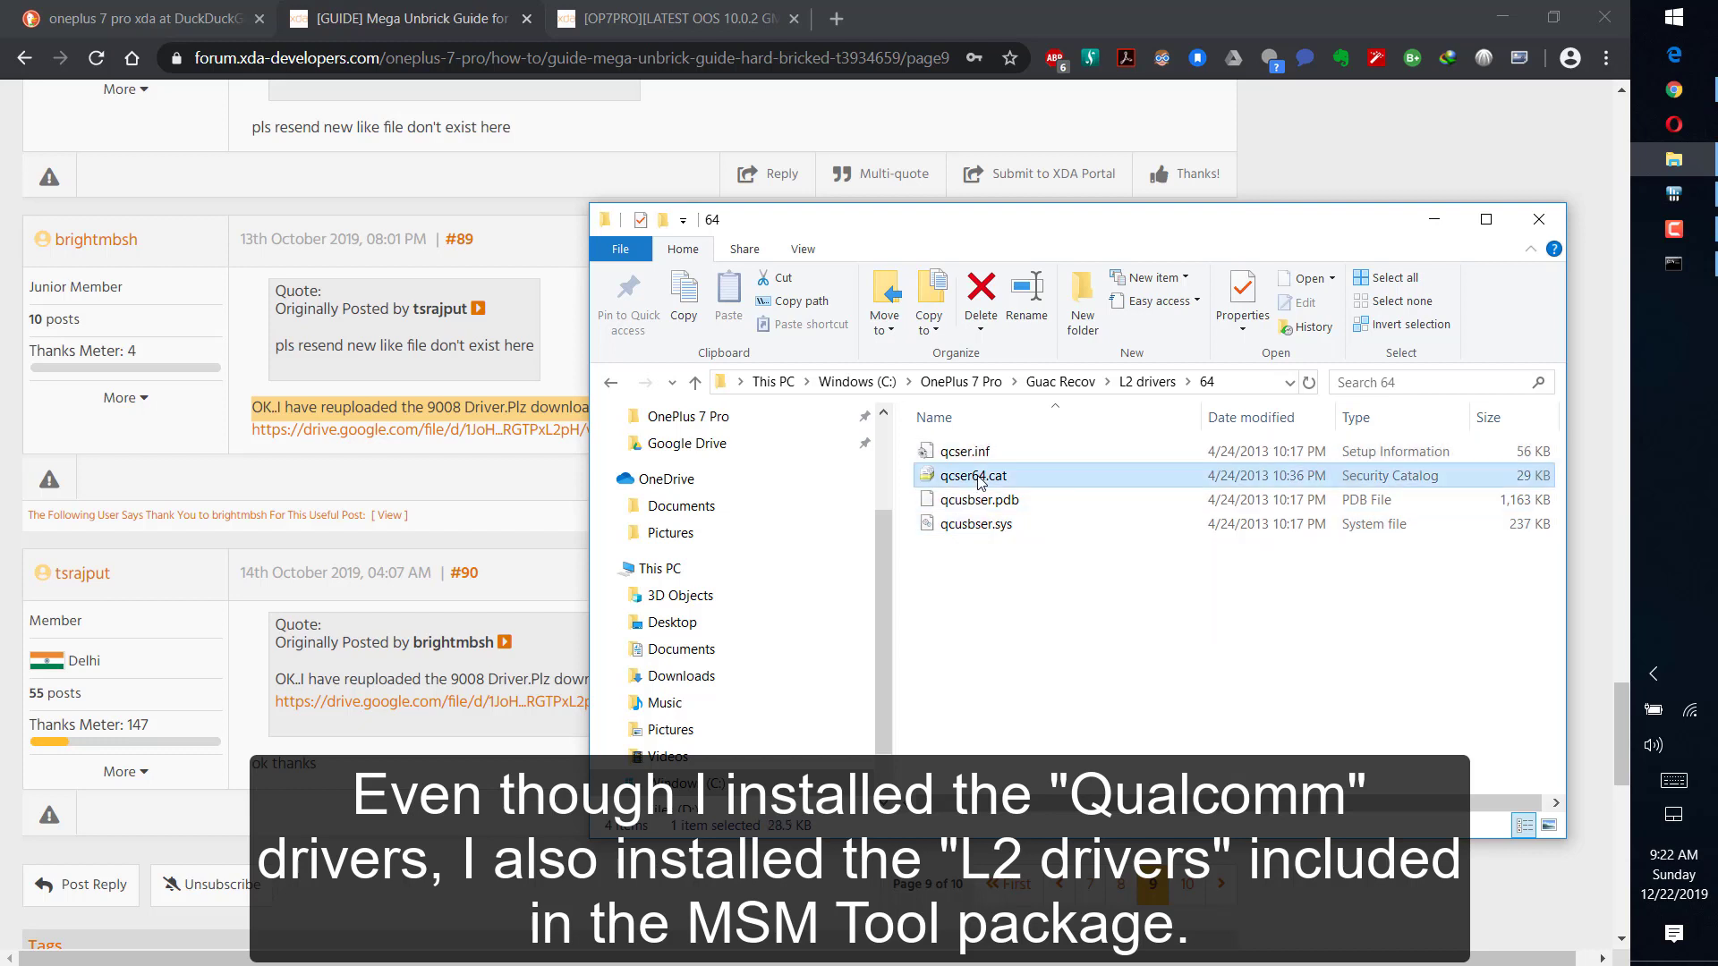
{"action": "right_click", "coordinate": [981, 482]}
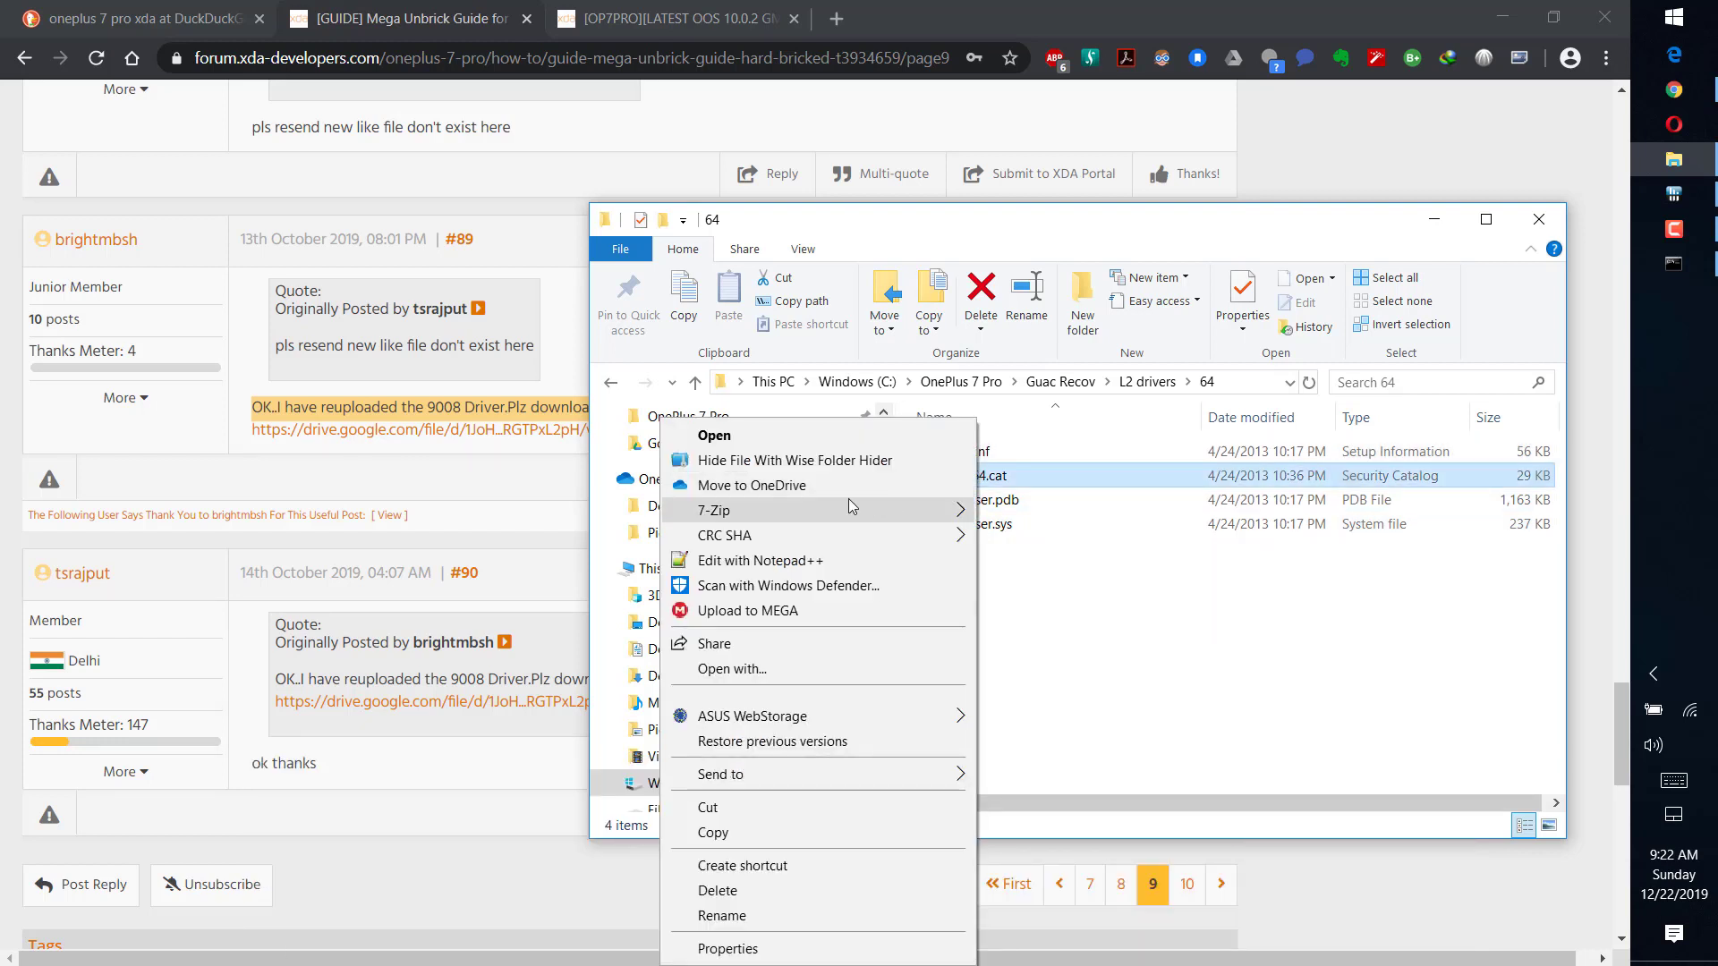
{"action": "left_click", "coordinate": [754, 949]}
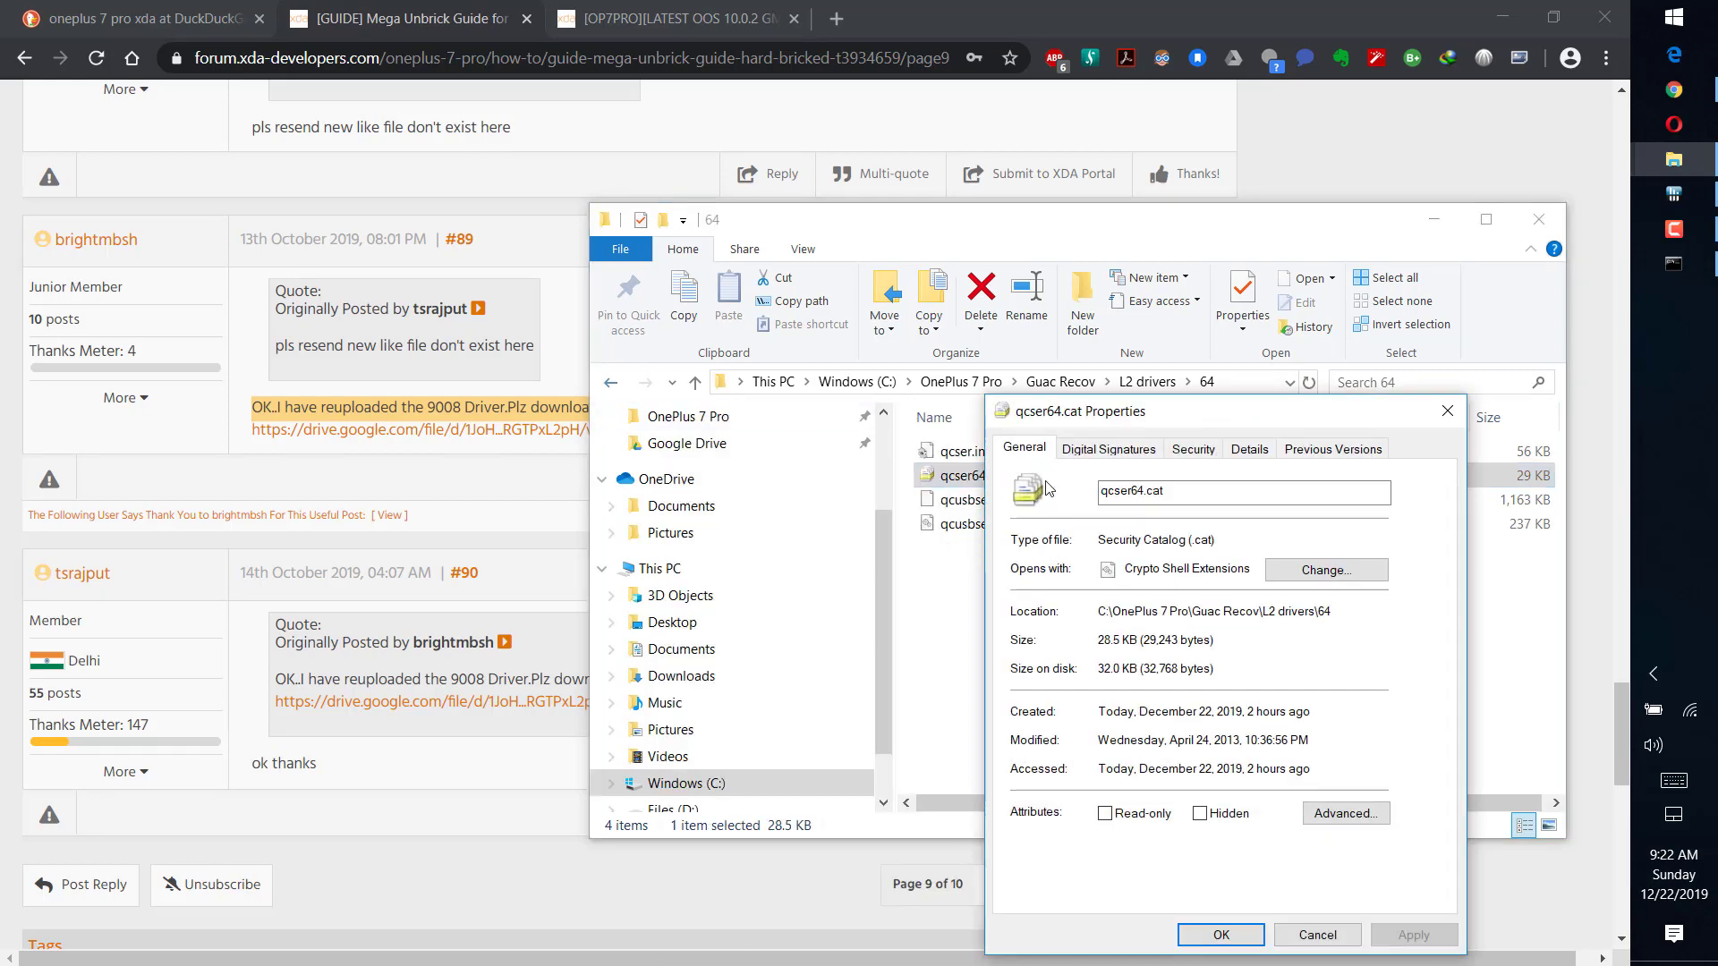
{"action": "left_click", "coordinate": [1127, 452]}
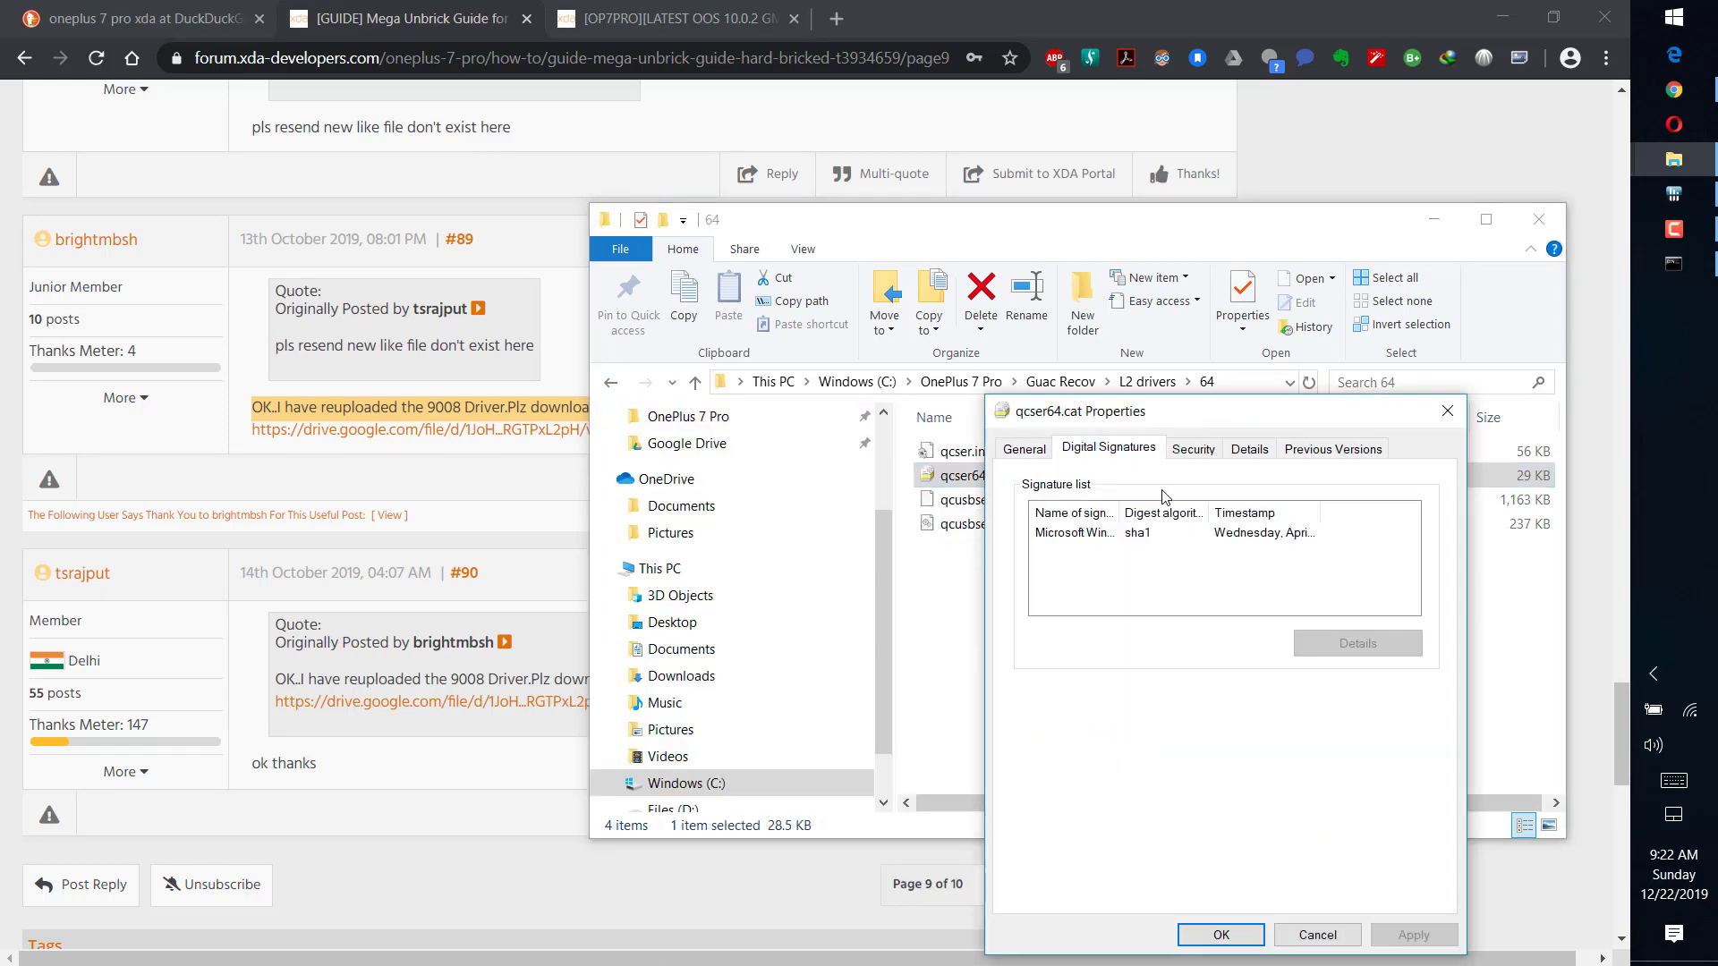
{"action": "left_click", "coordinate": [1213, 449]}
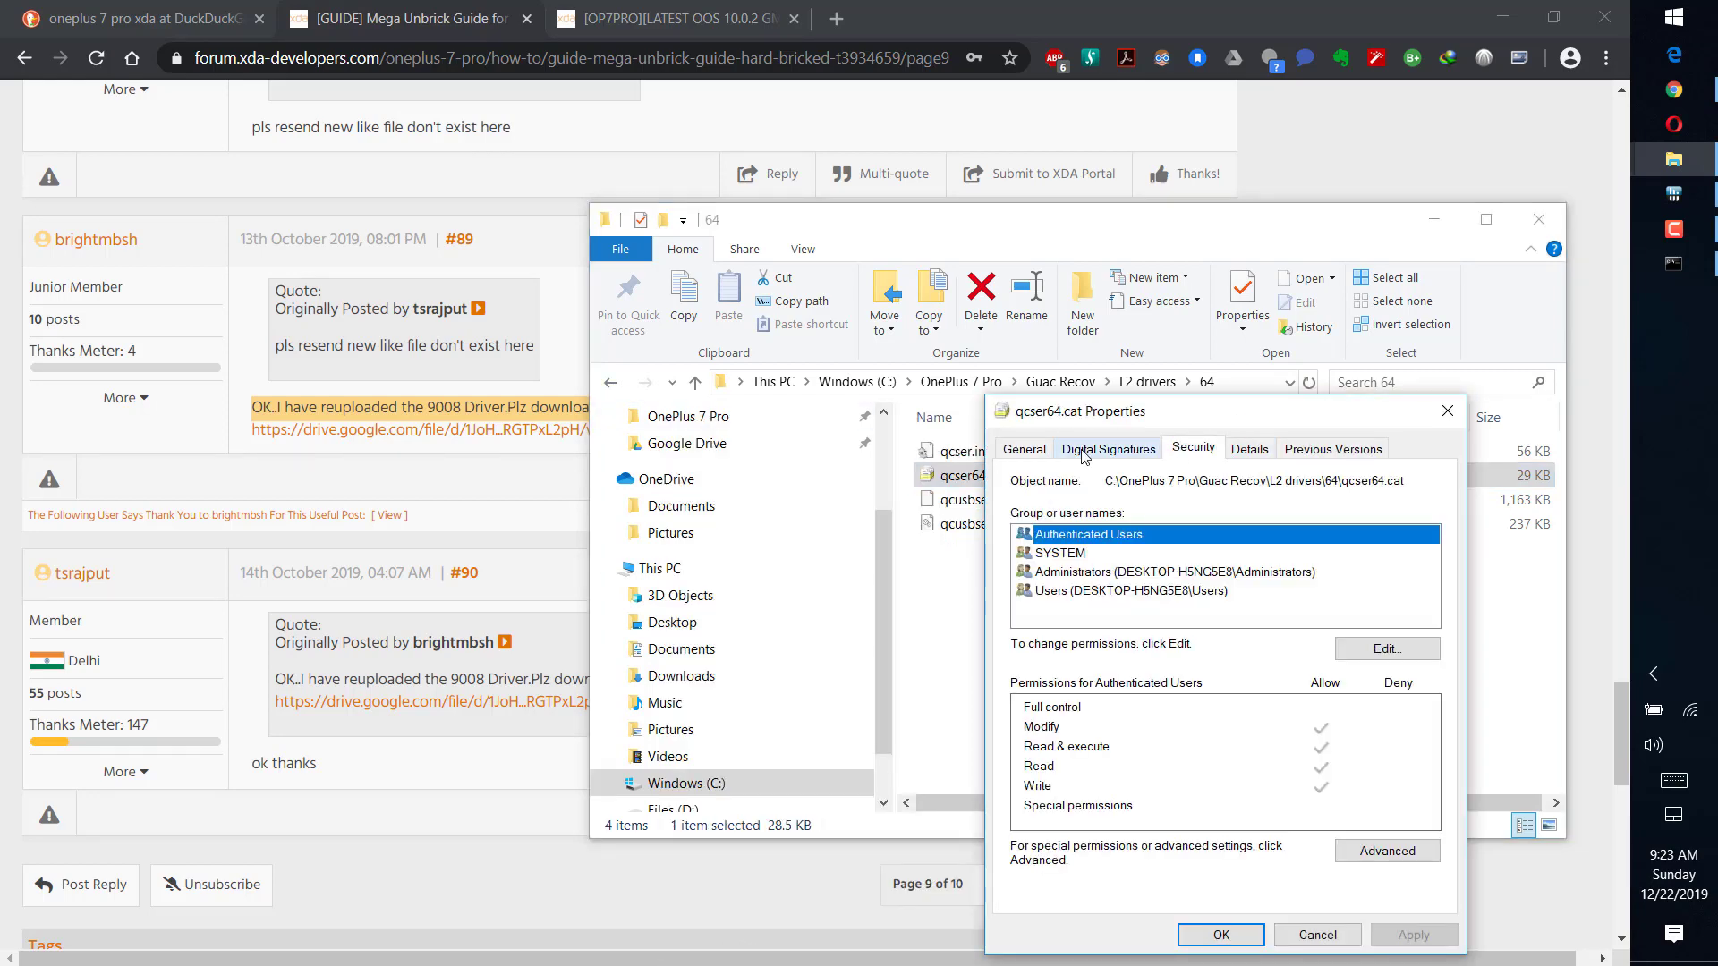
{"action": "left_click", "coordinate": [1251, 449]}
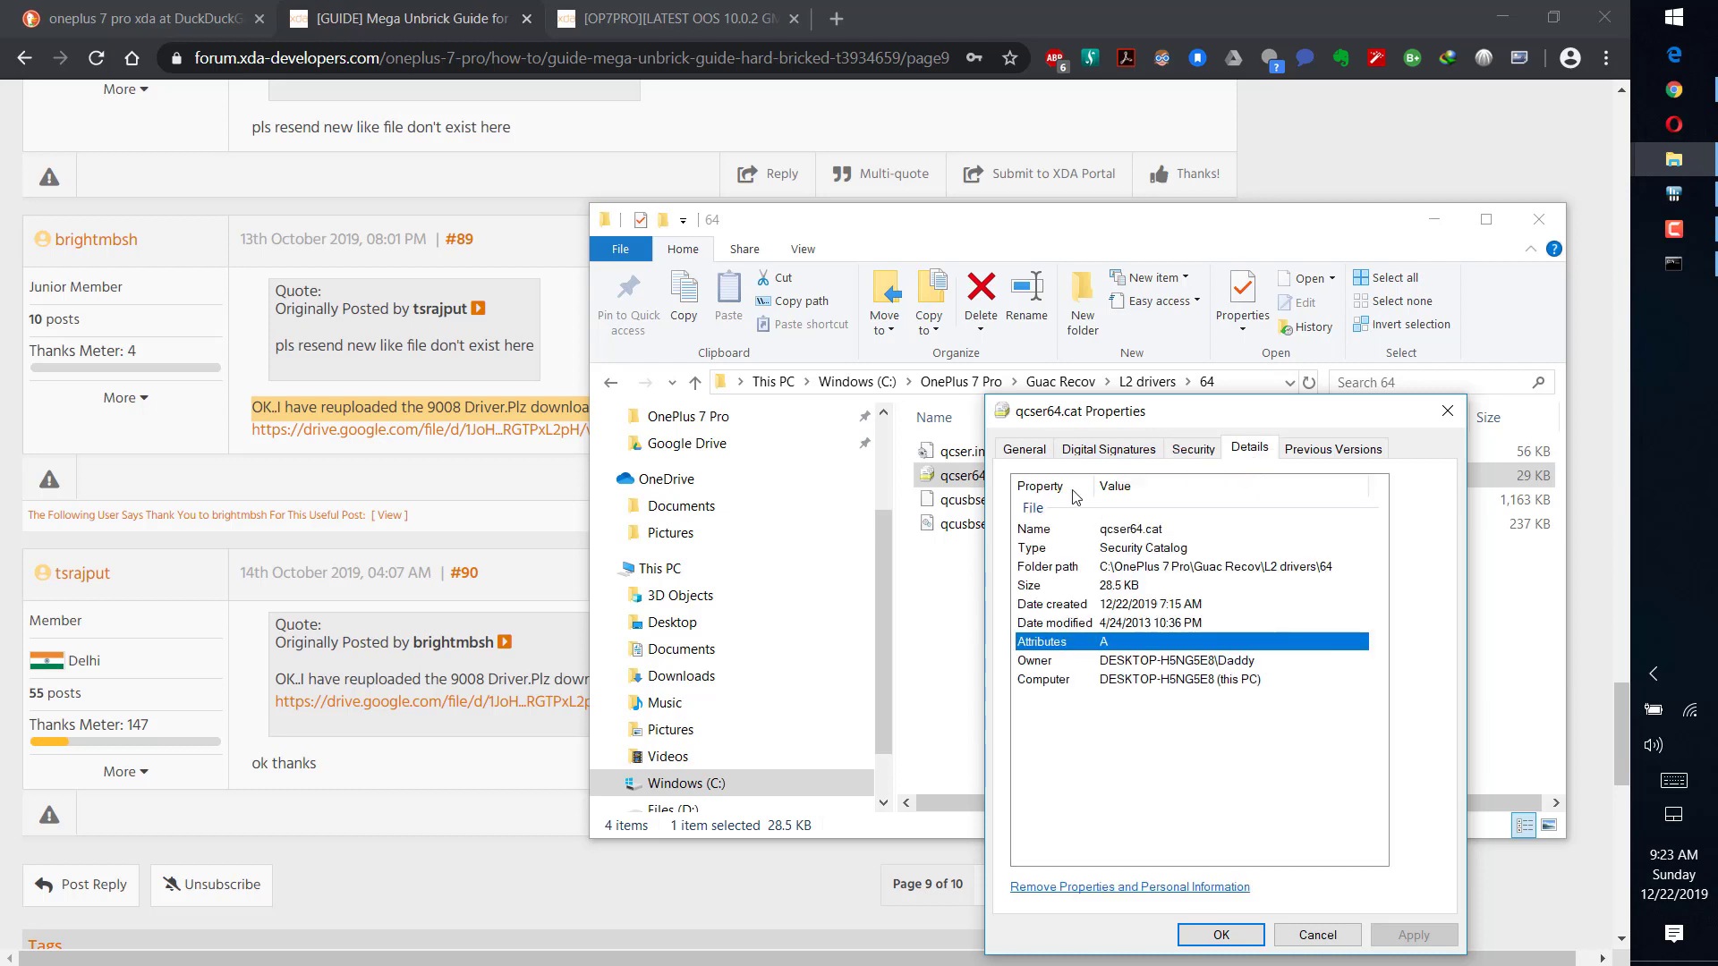
{"action": "left_click", "coordinate": [1047, 451]}
{"action": "left_click", "coordinate": [1109, 453]}
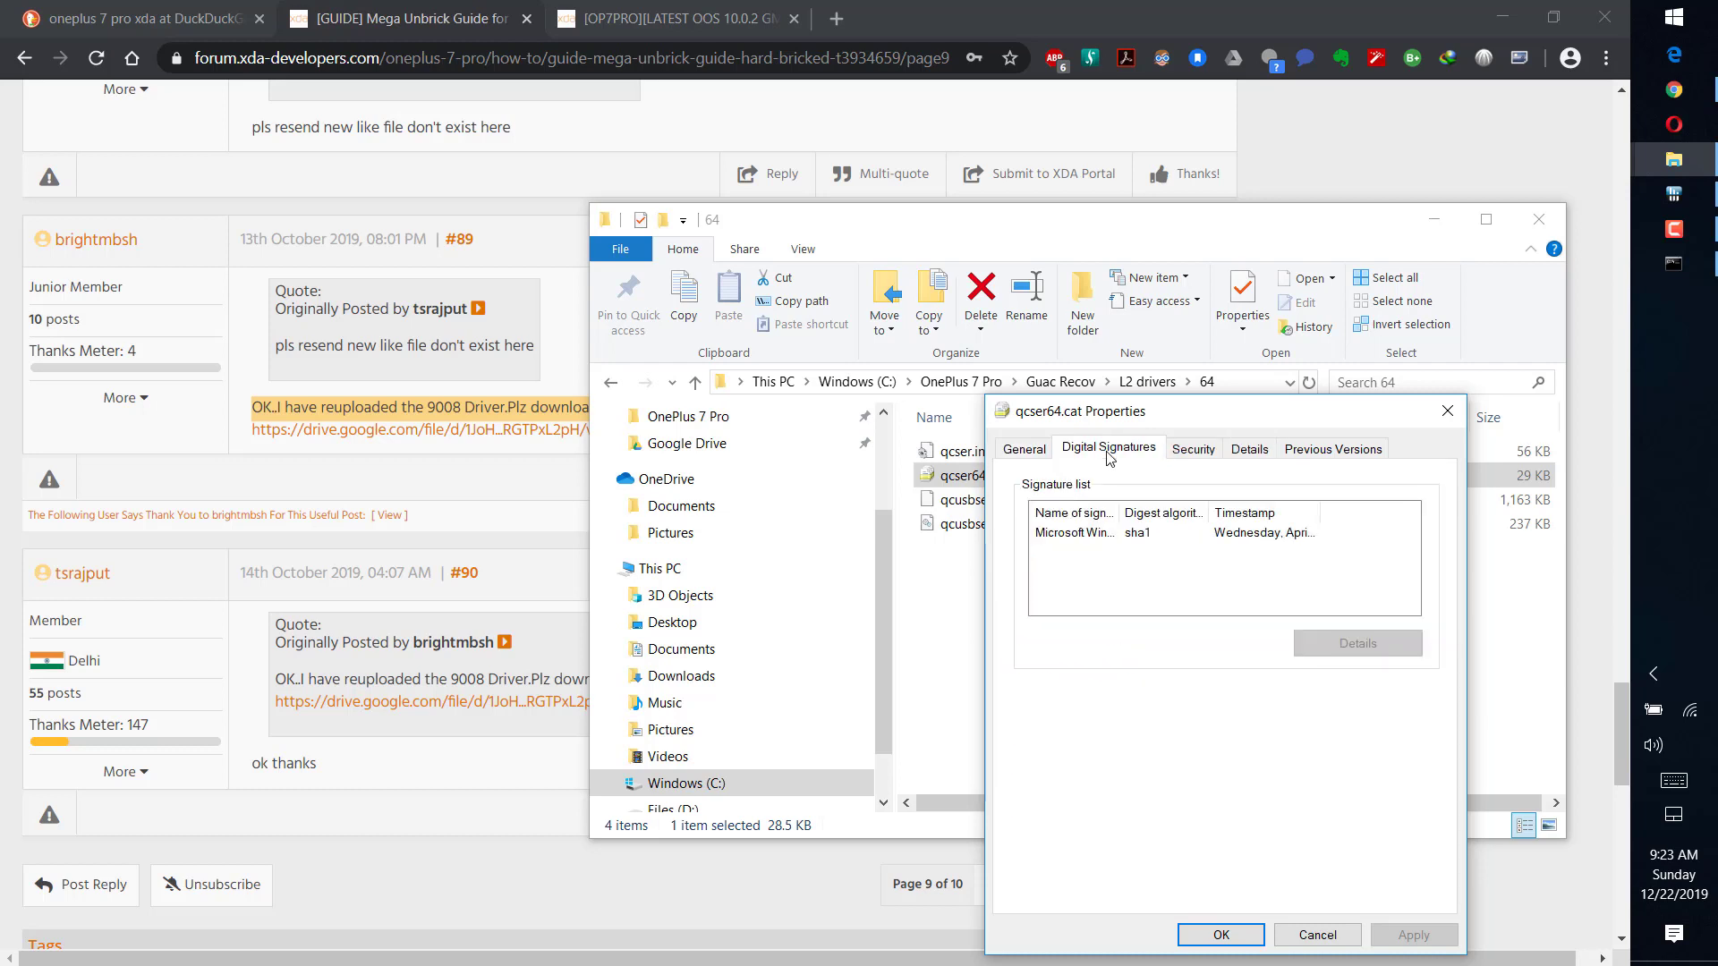
{"action": "left_click", "coordinate": [1257, 537]}
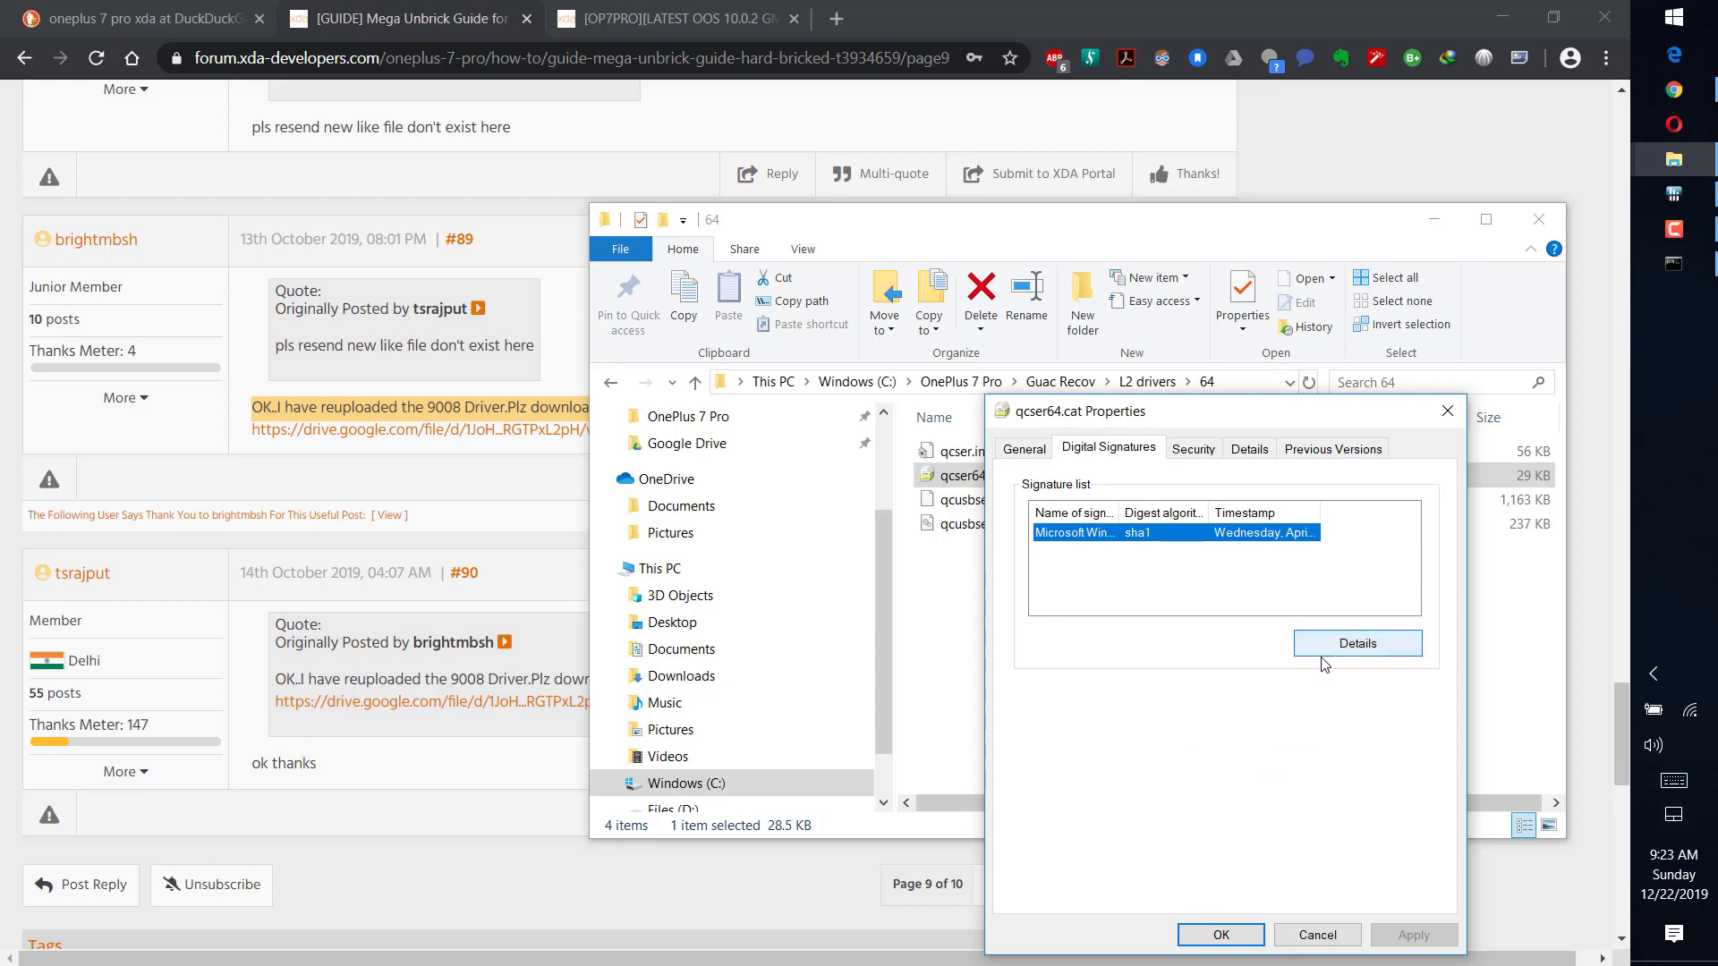
{"action": "left_click", "coordinate": [1358, 643]}
{"action": "left_click", "coordinate": [1339, 709]}
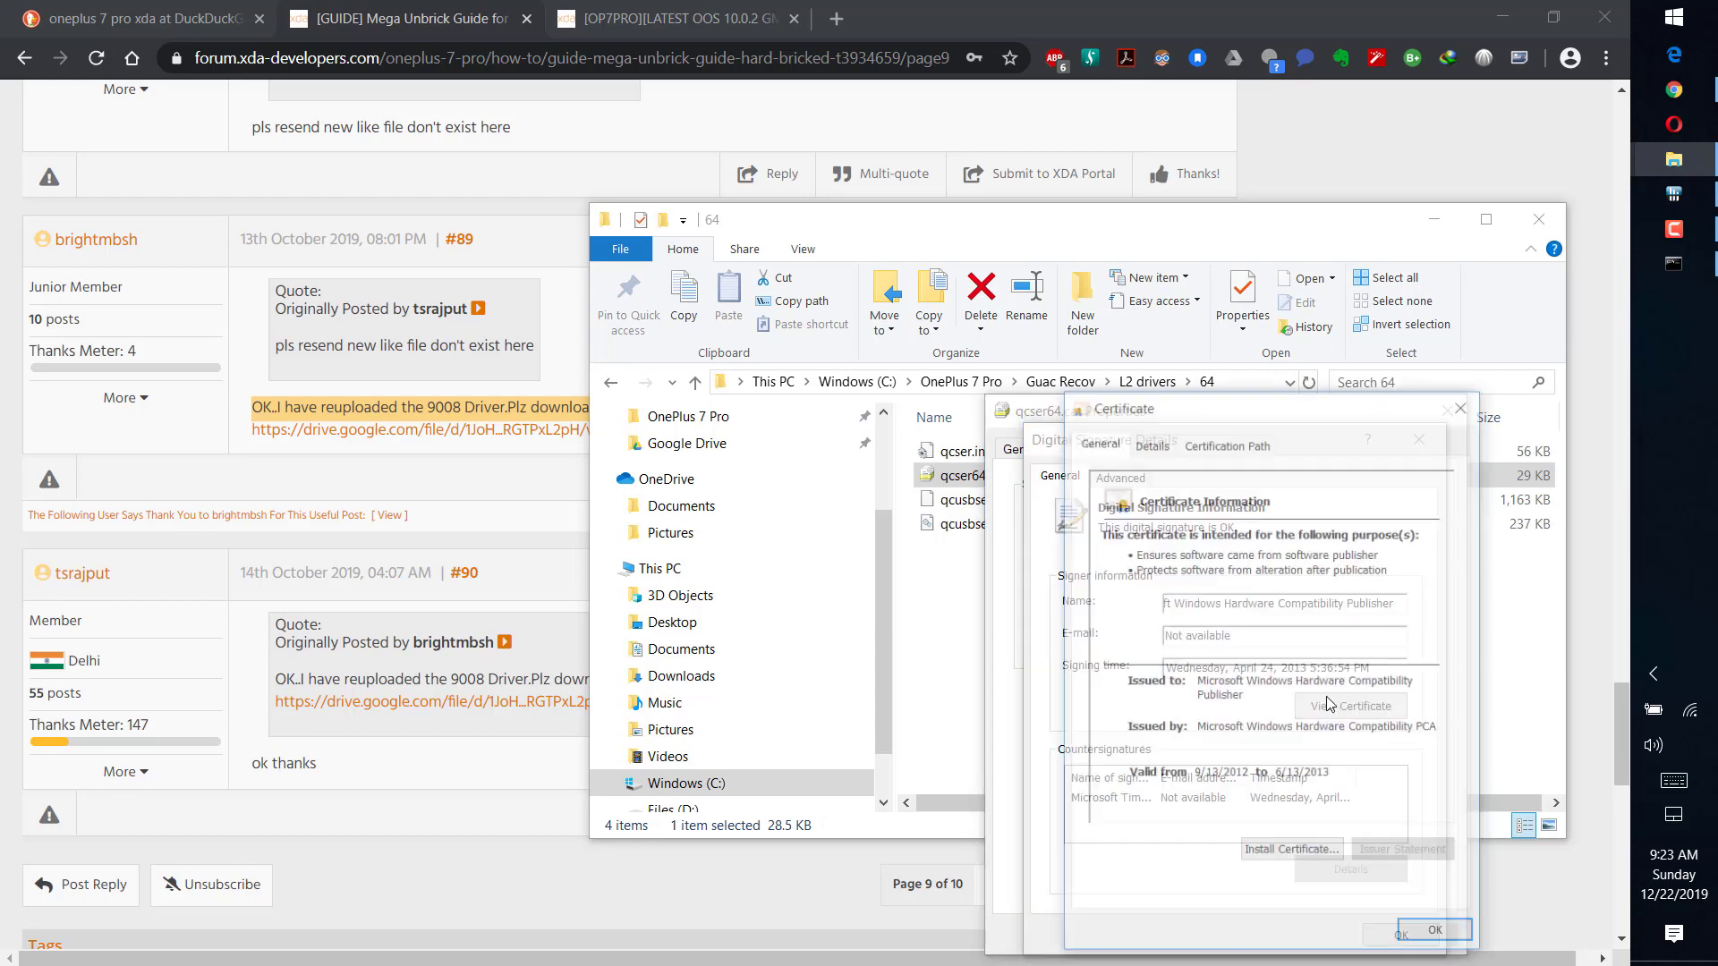
Install the certificate for the current user with automatic store selection, and close the certificate and file properties dialogs.
{"action": "left_click", "coordinate": [1282, 850]}
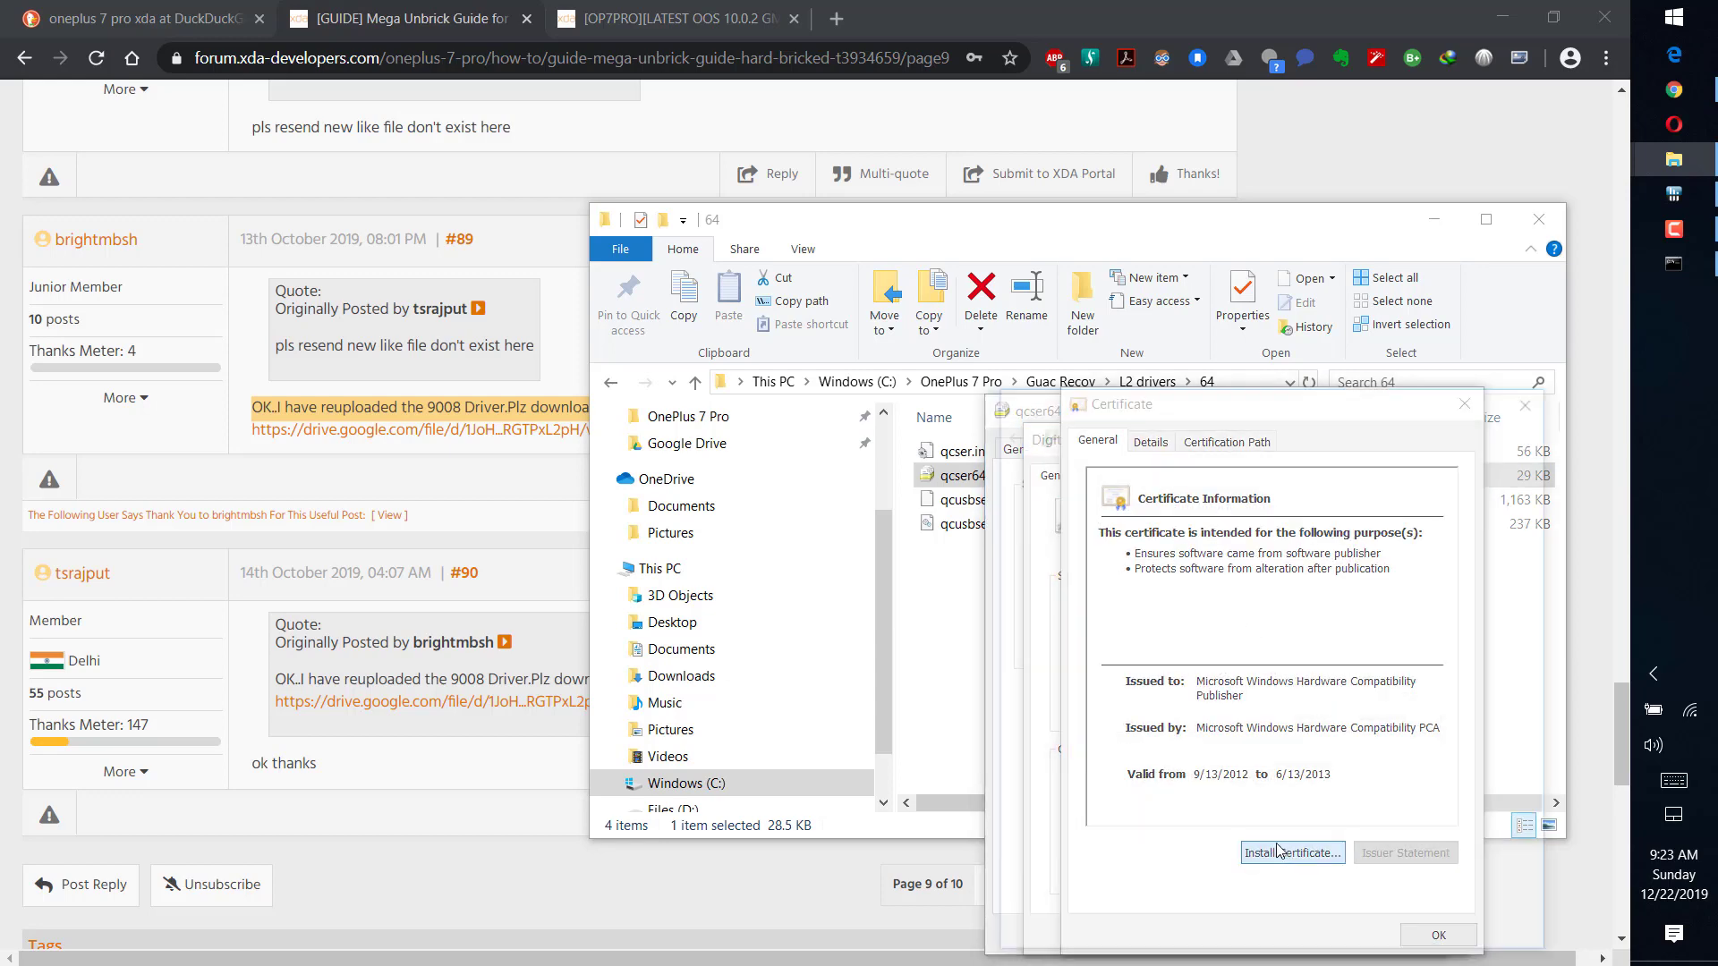
{"action": "left_click", "coordinate": [1502, 935]}
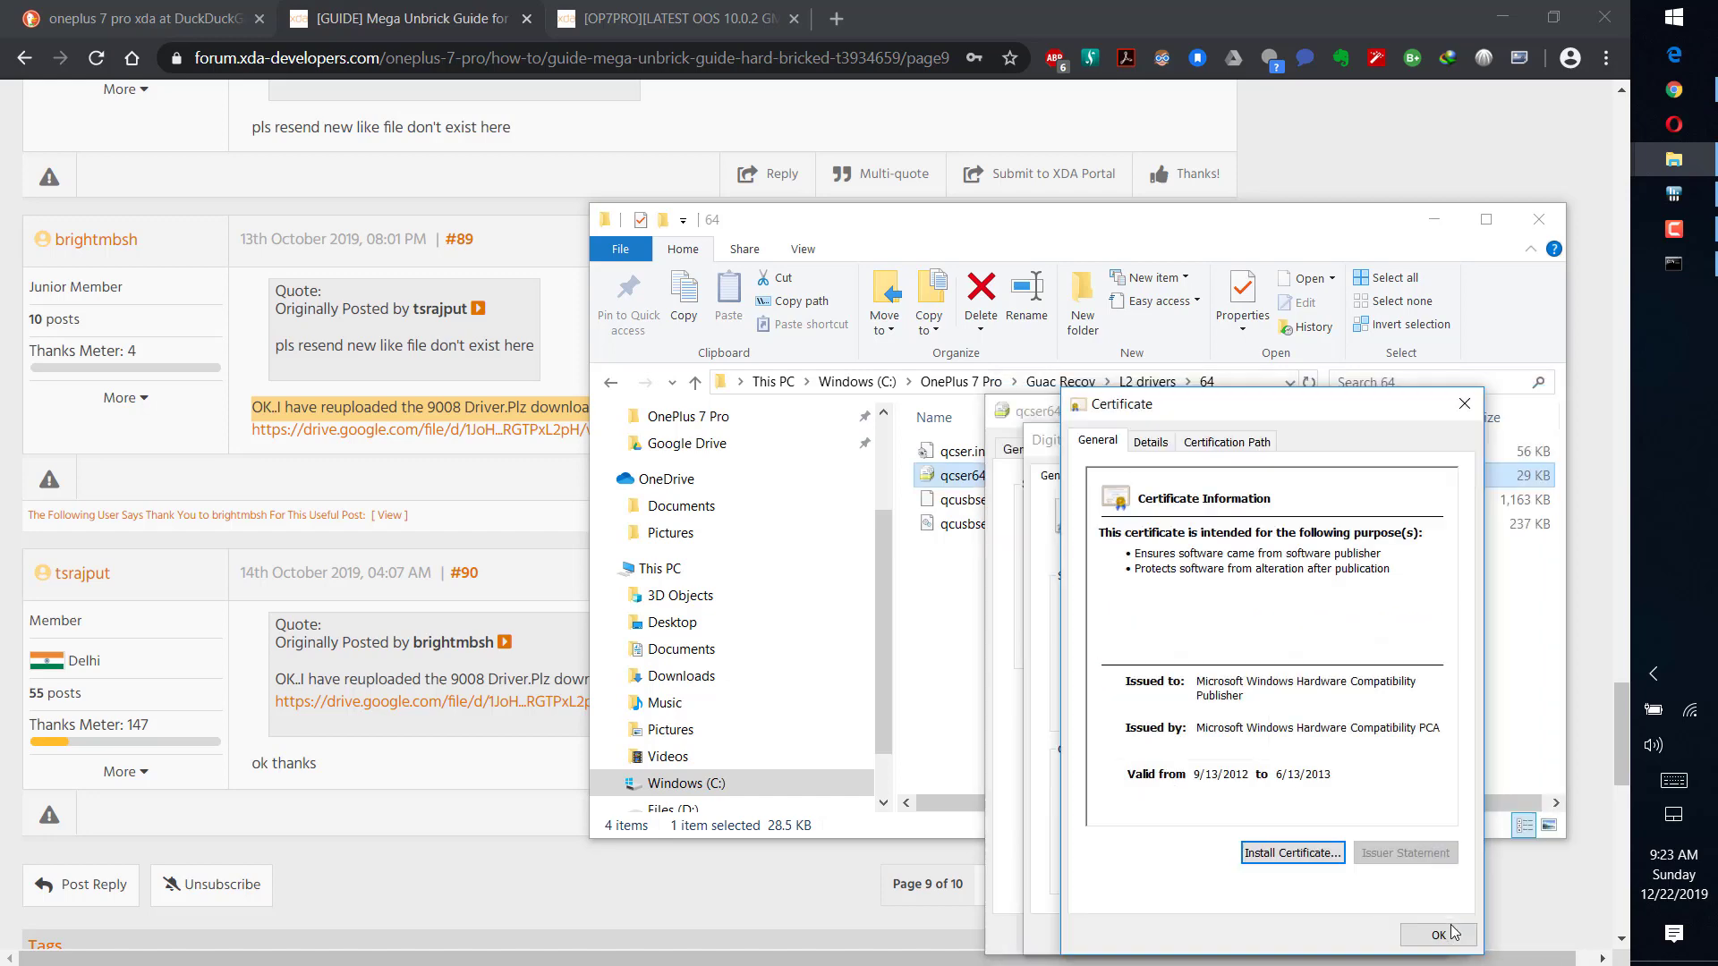
{"action": "left_click", "coordinate": [1321, 856]}
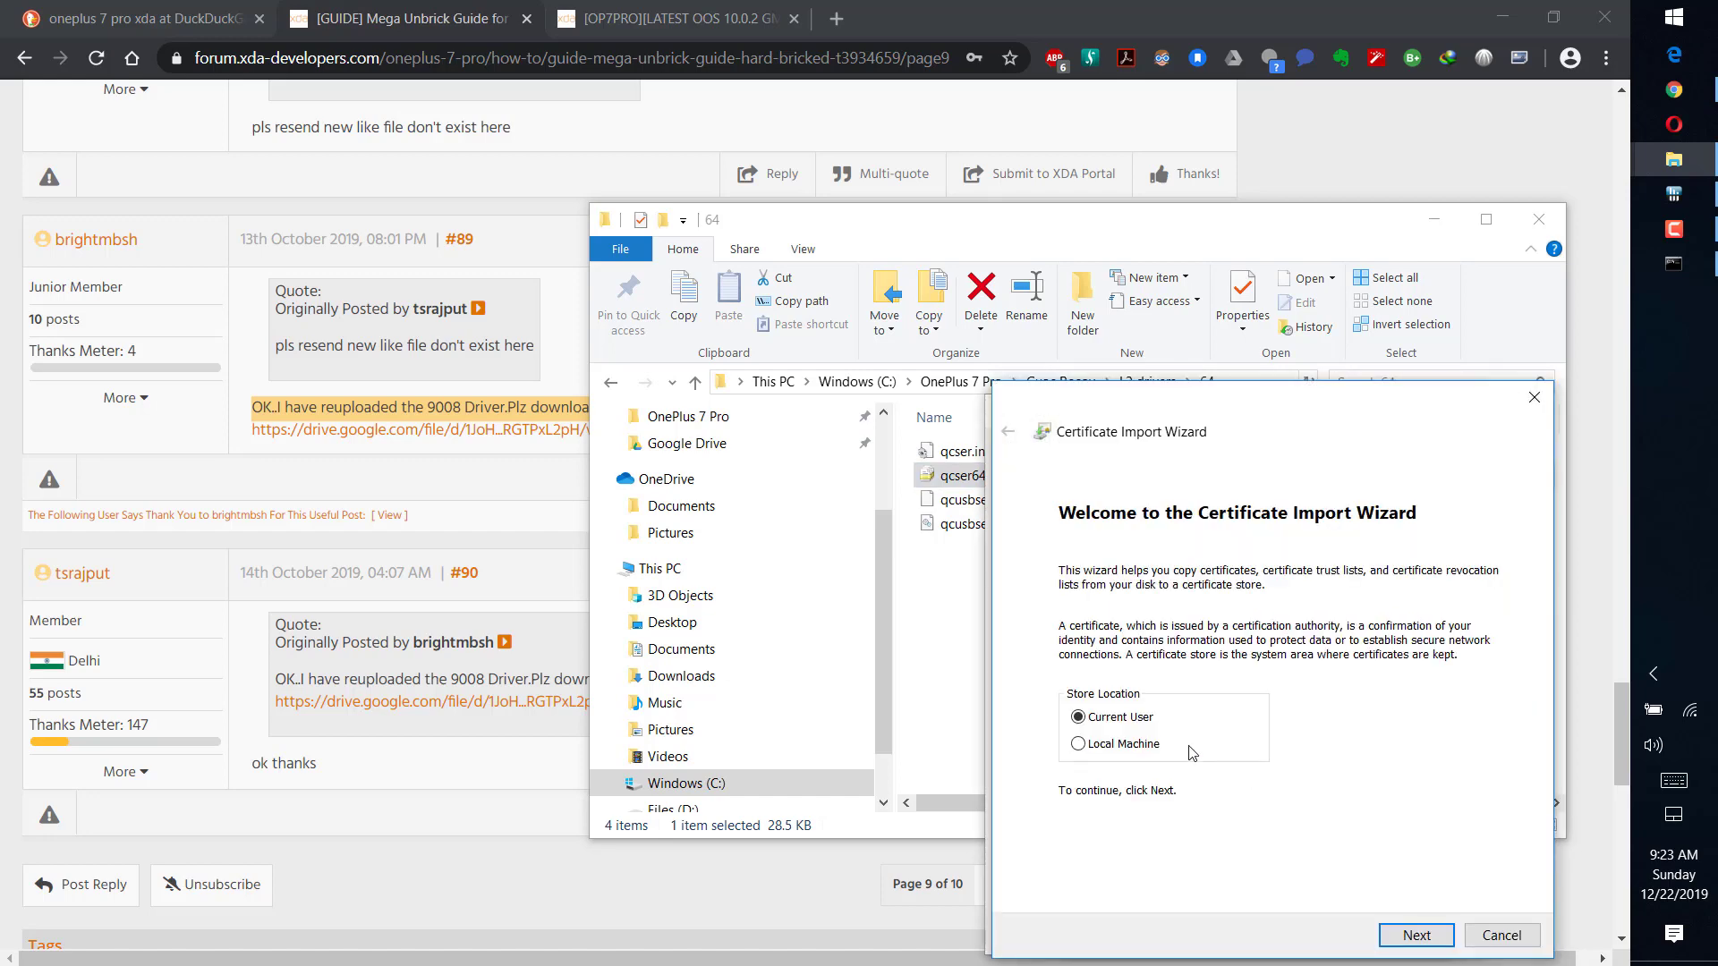
{"action": "left_click", "coordinate": [1416, 936]}
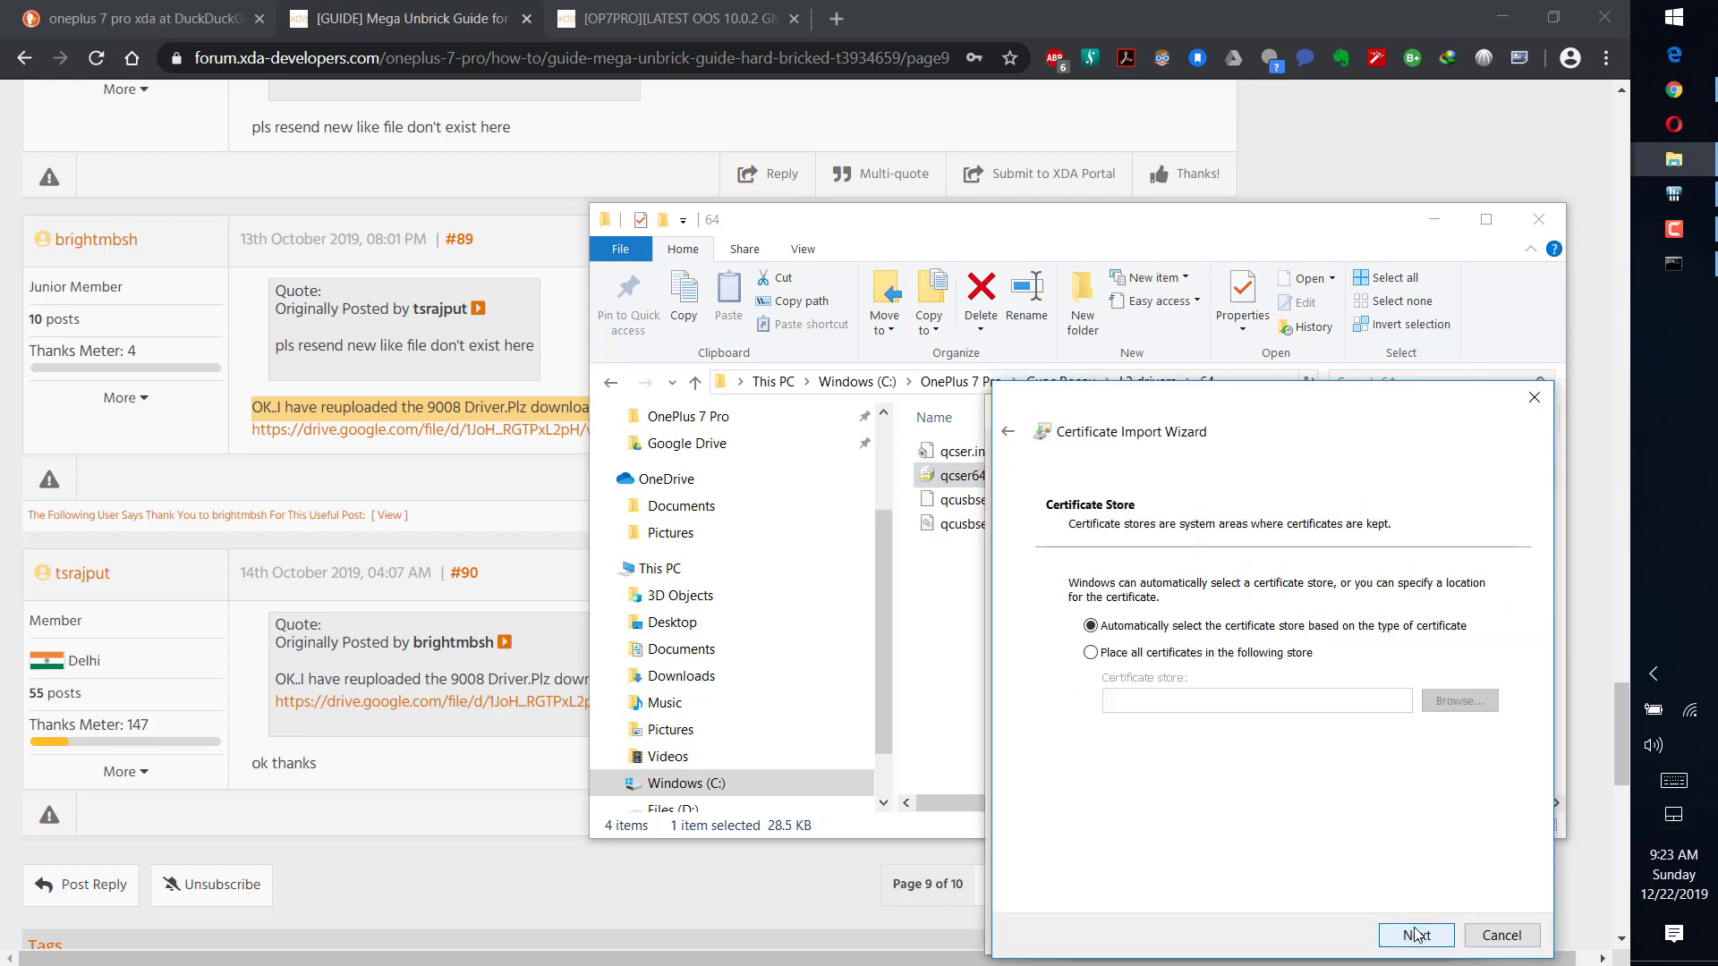
{"action": "left_click", "coordinate": [1417, 935]}
{"action": "left_click", "coordinate": [1417, 935]}
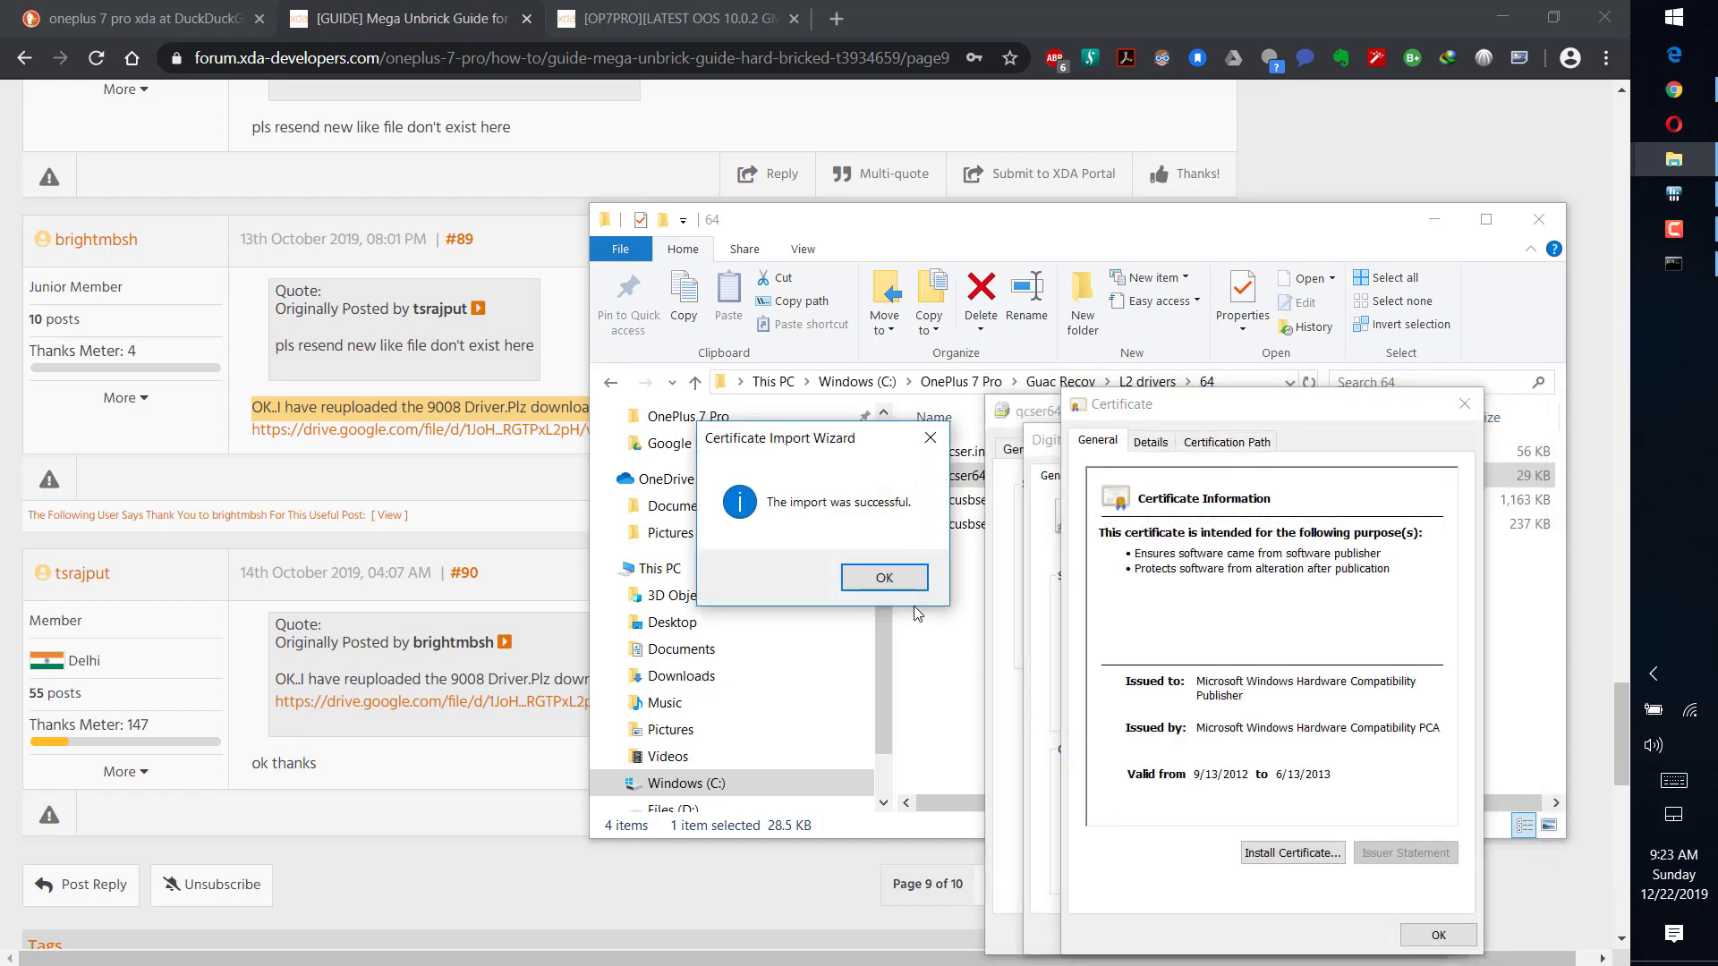
{"action": "left_click", "coordinate": [887, 577]}
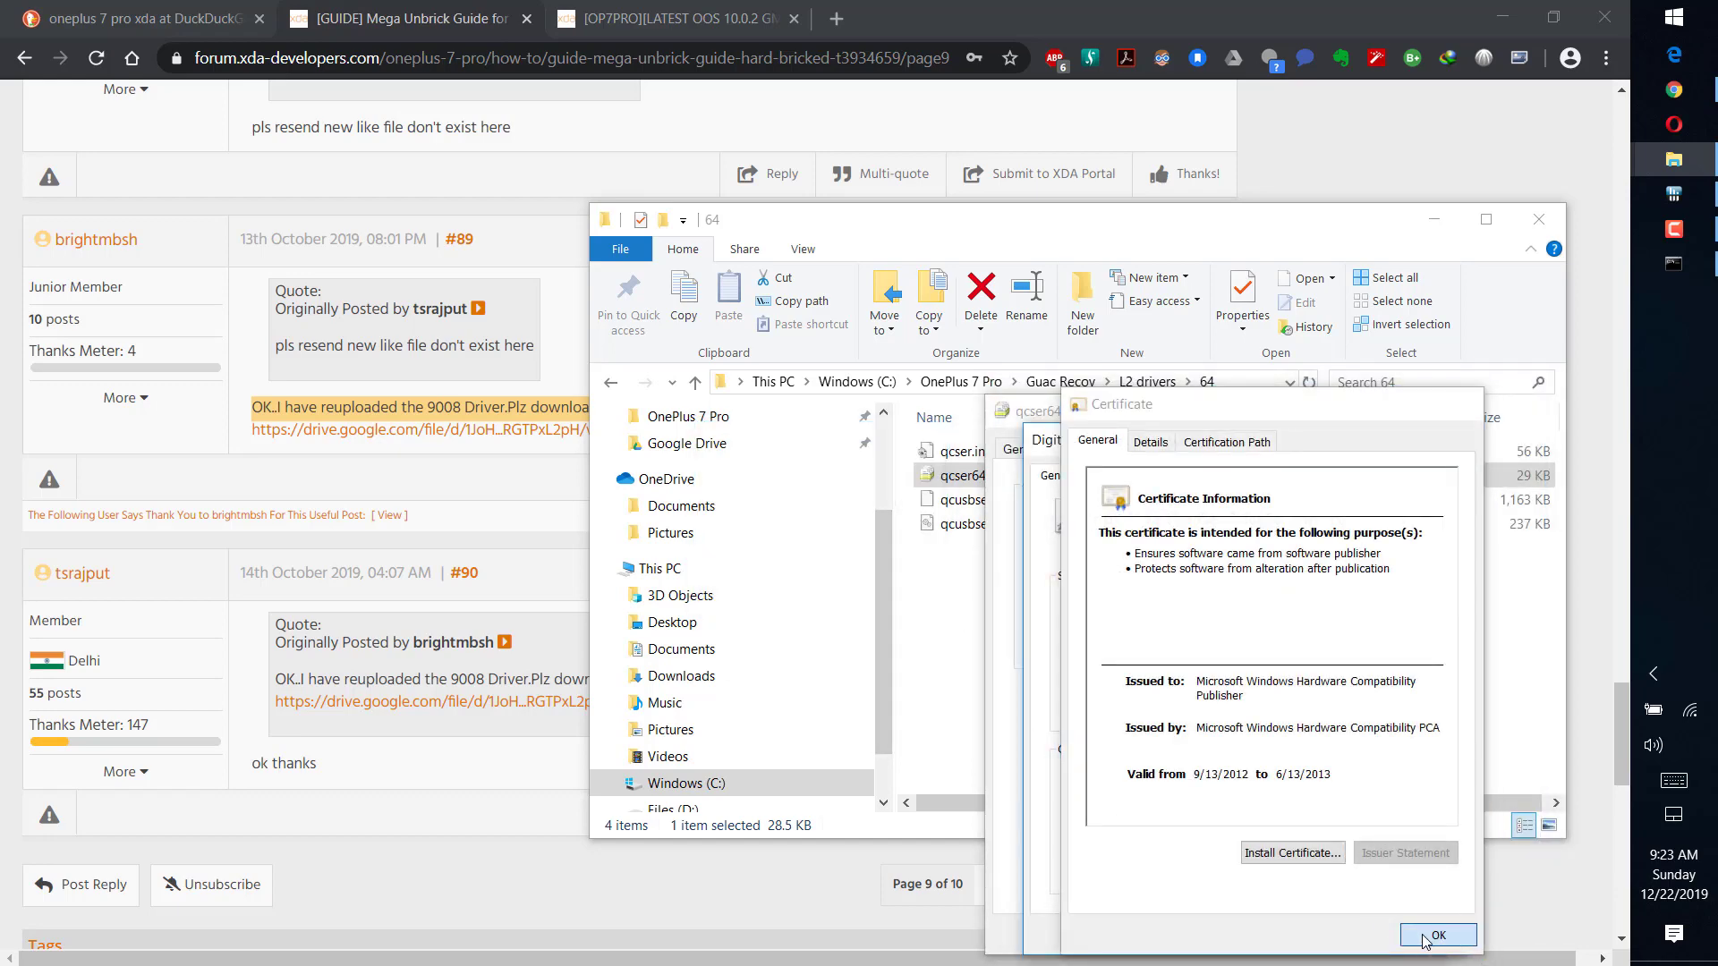
{"action": "left_click", "coordinate": [1425, 939]}
{"action": "left_click", "coordinate": [1396, 937]}
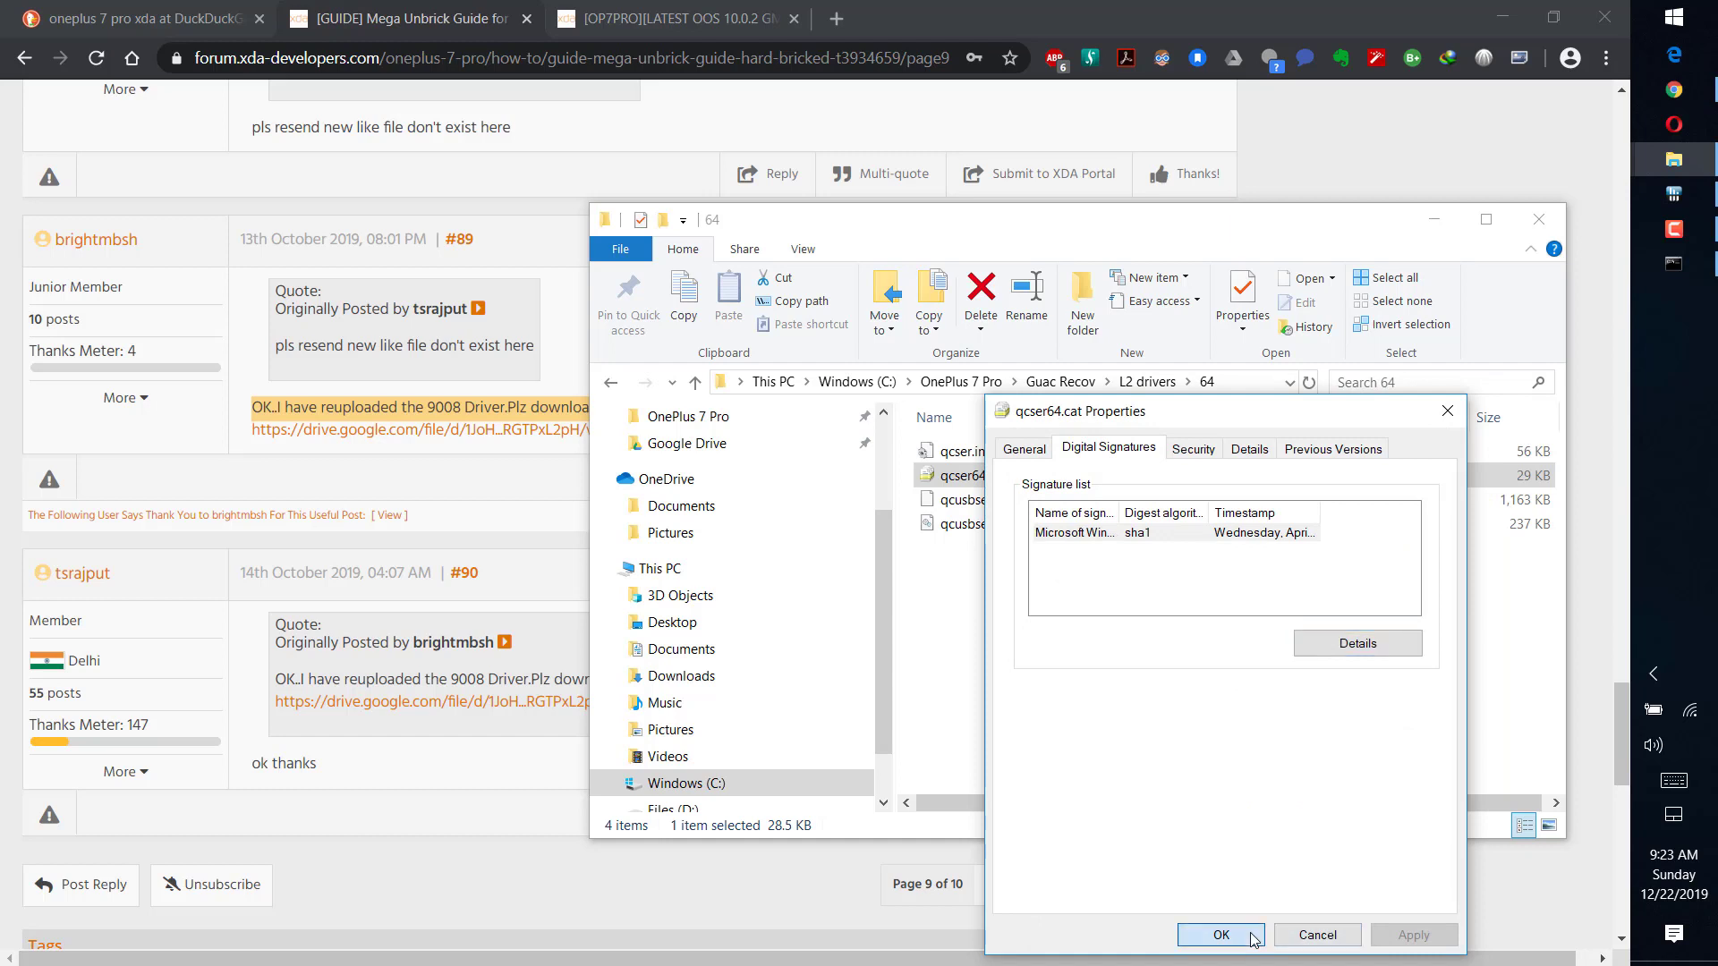
{"action": "left_click", "coordinate": [1251, 935]}
{"action": "left_click", "coordinate": [1152, 716]}
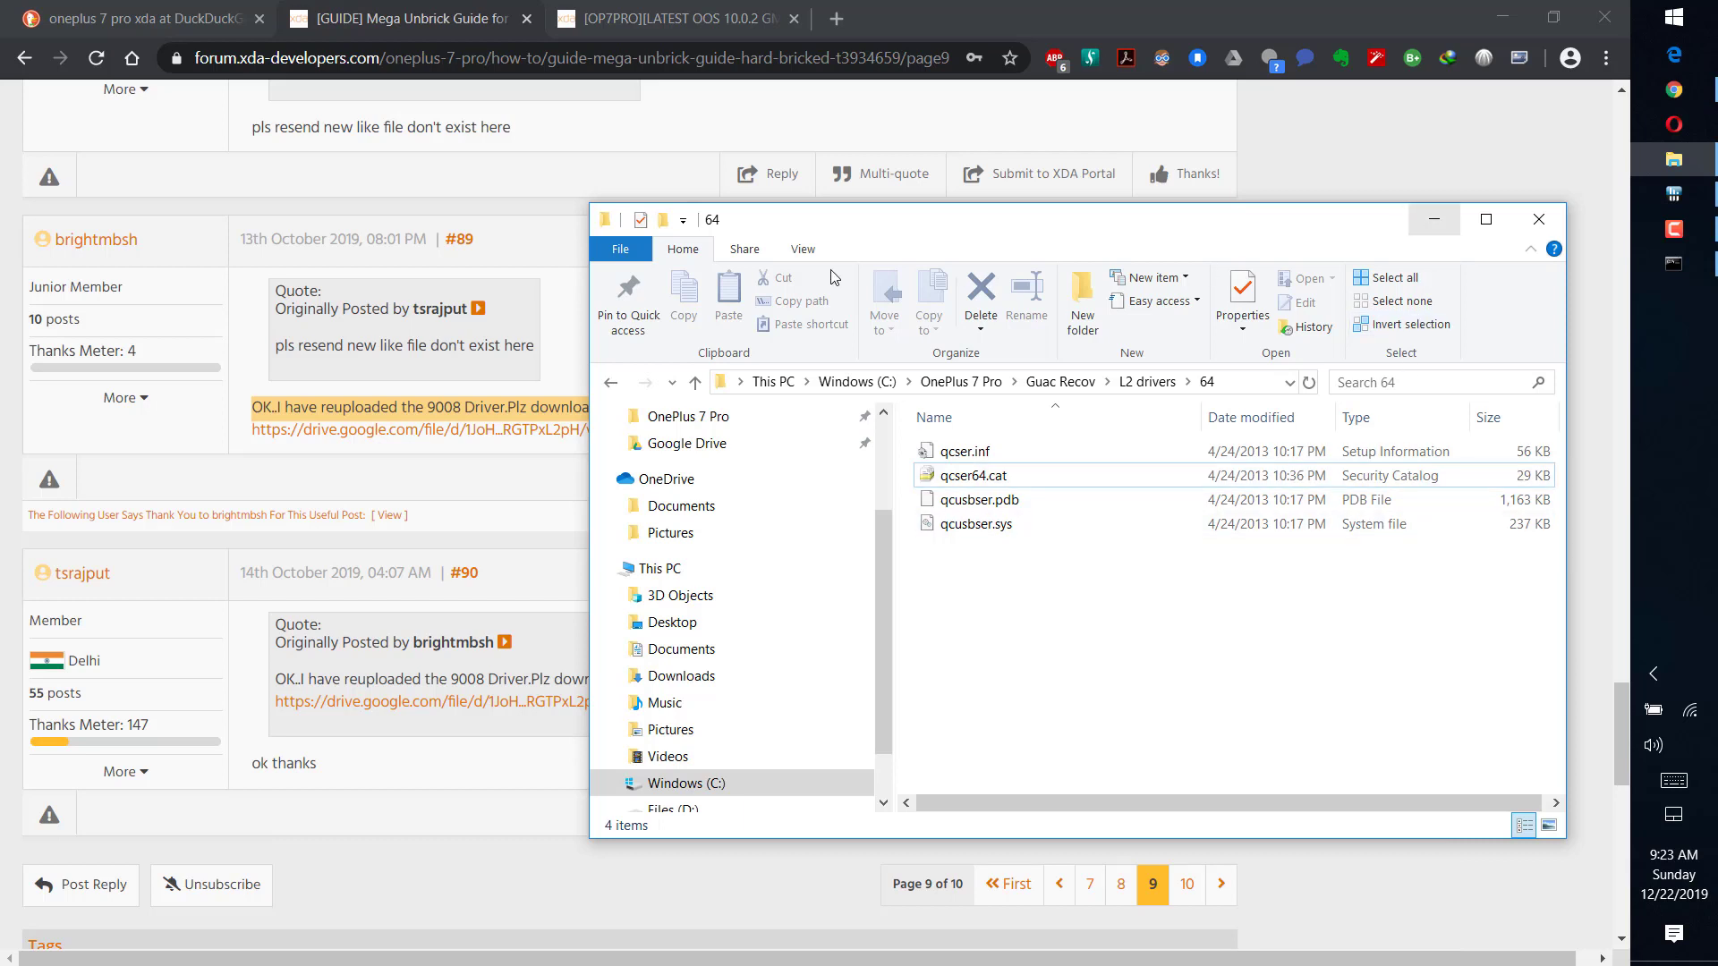
Go to the guacamole_21_O.16_190828_repack folder inside Guac Recov and select MsmDownloadTool V4.0.exe.
{"action": "left_click", "coordinate": [1047, 384]}
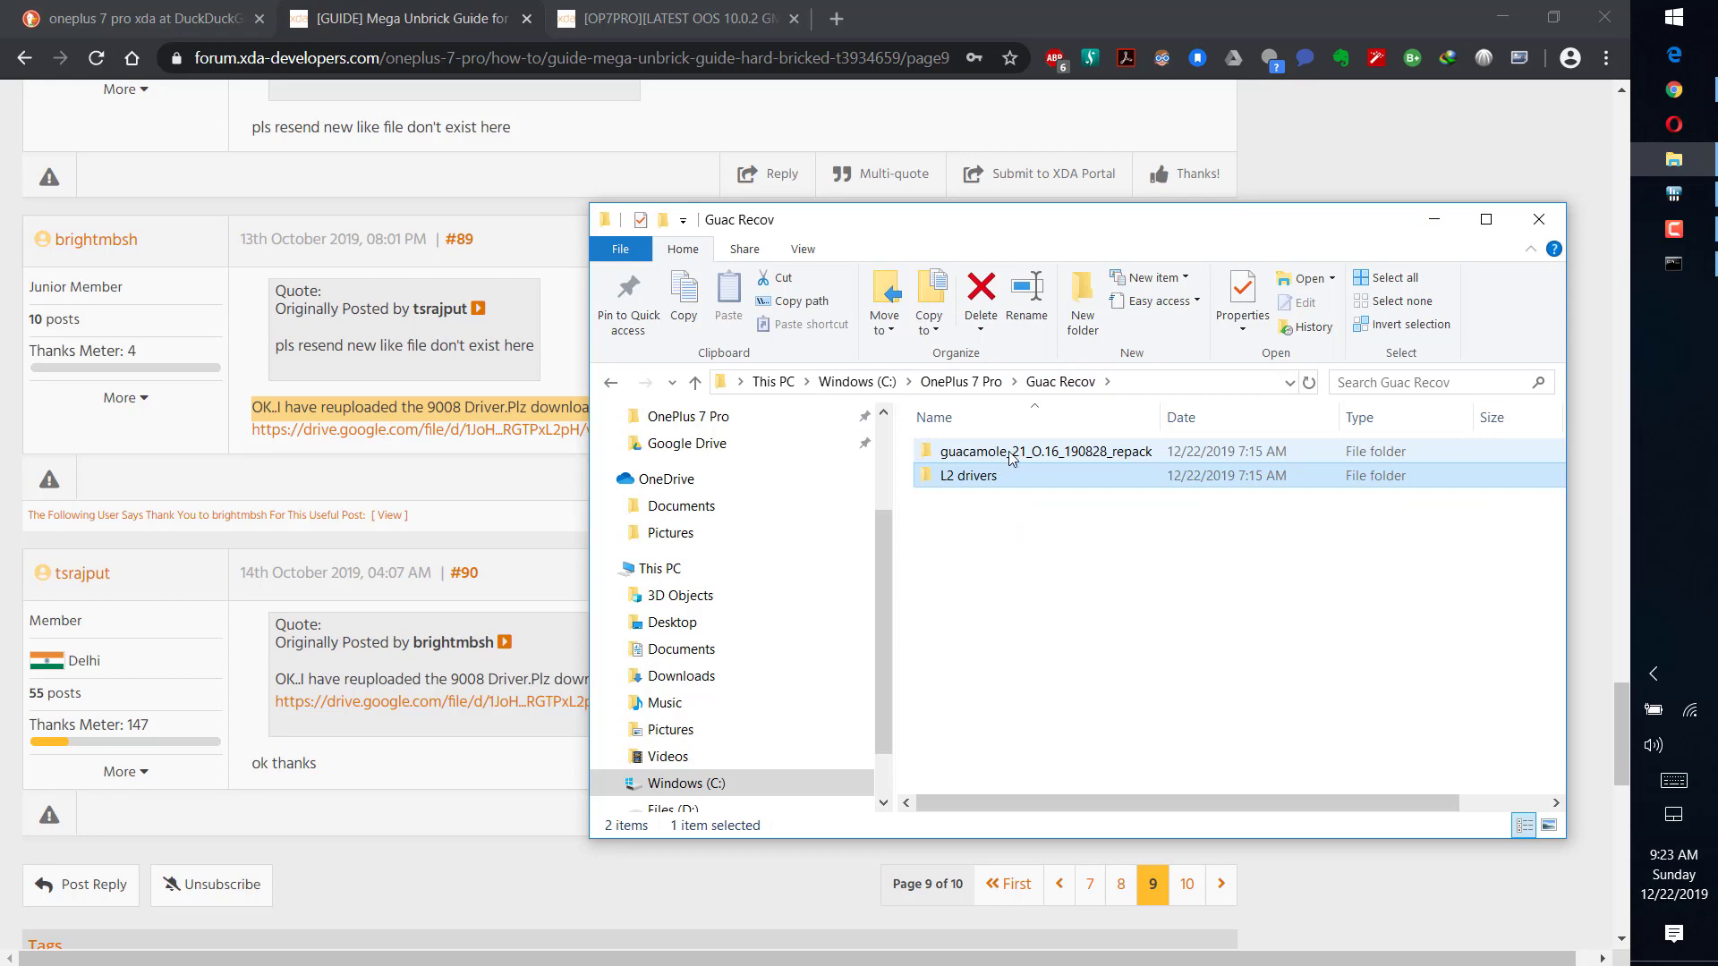
{"action": "double_click", "coordinate": [1006, 461]}
{"action": "left_click", "coordinate": [1003, 523]}
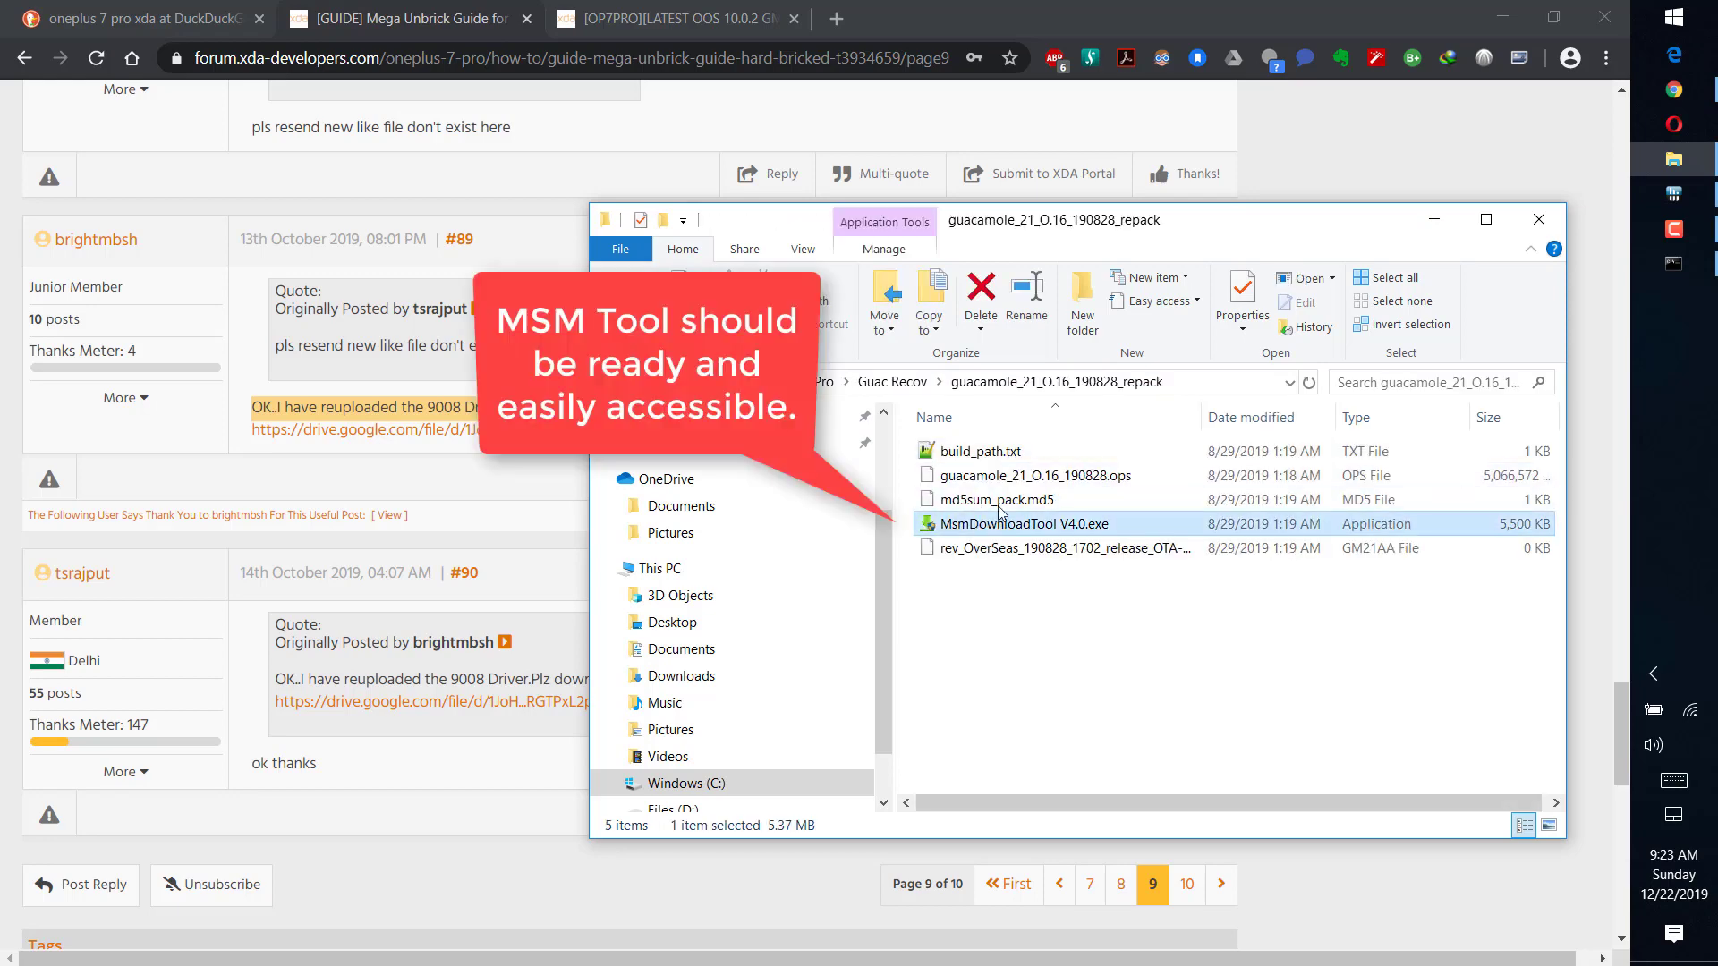
Open Device Manager in a maximized window and enable showing hidden devices.
{"action": "left_click", "coordinate": [1674, 15]}
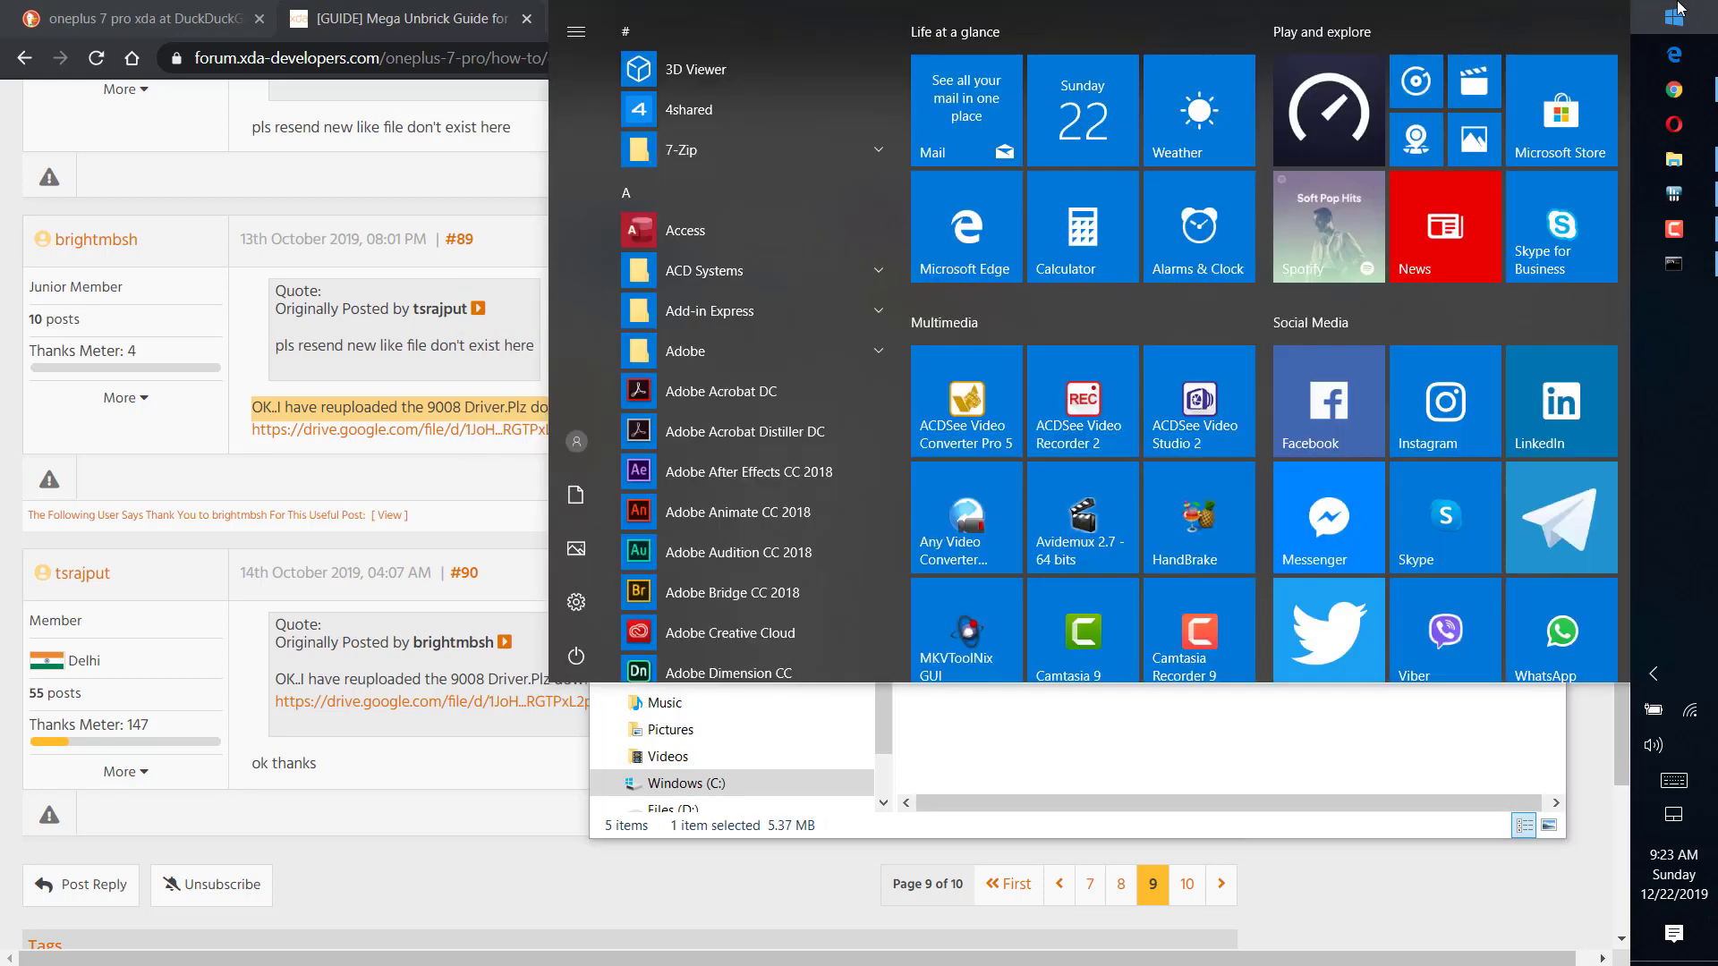
{"action": "type", "text": "device m"}
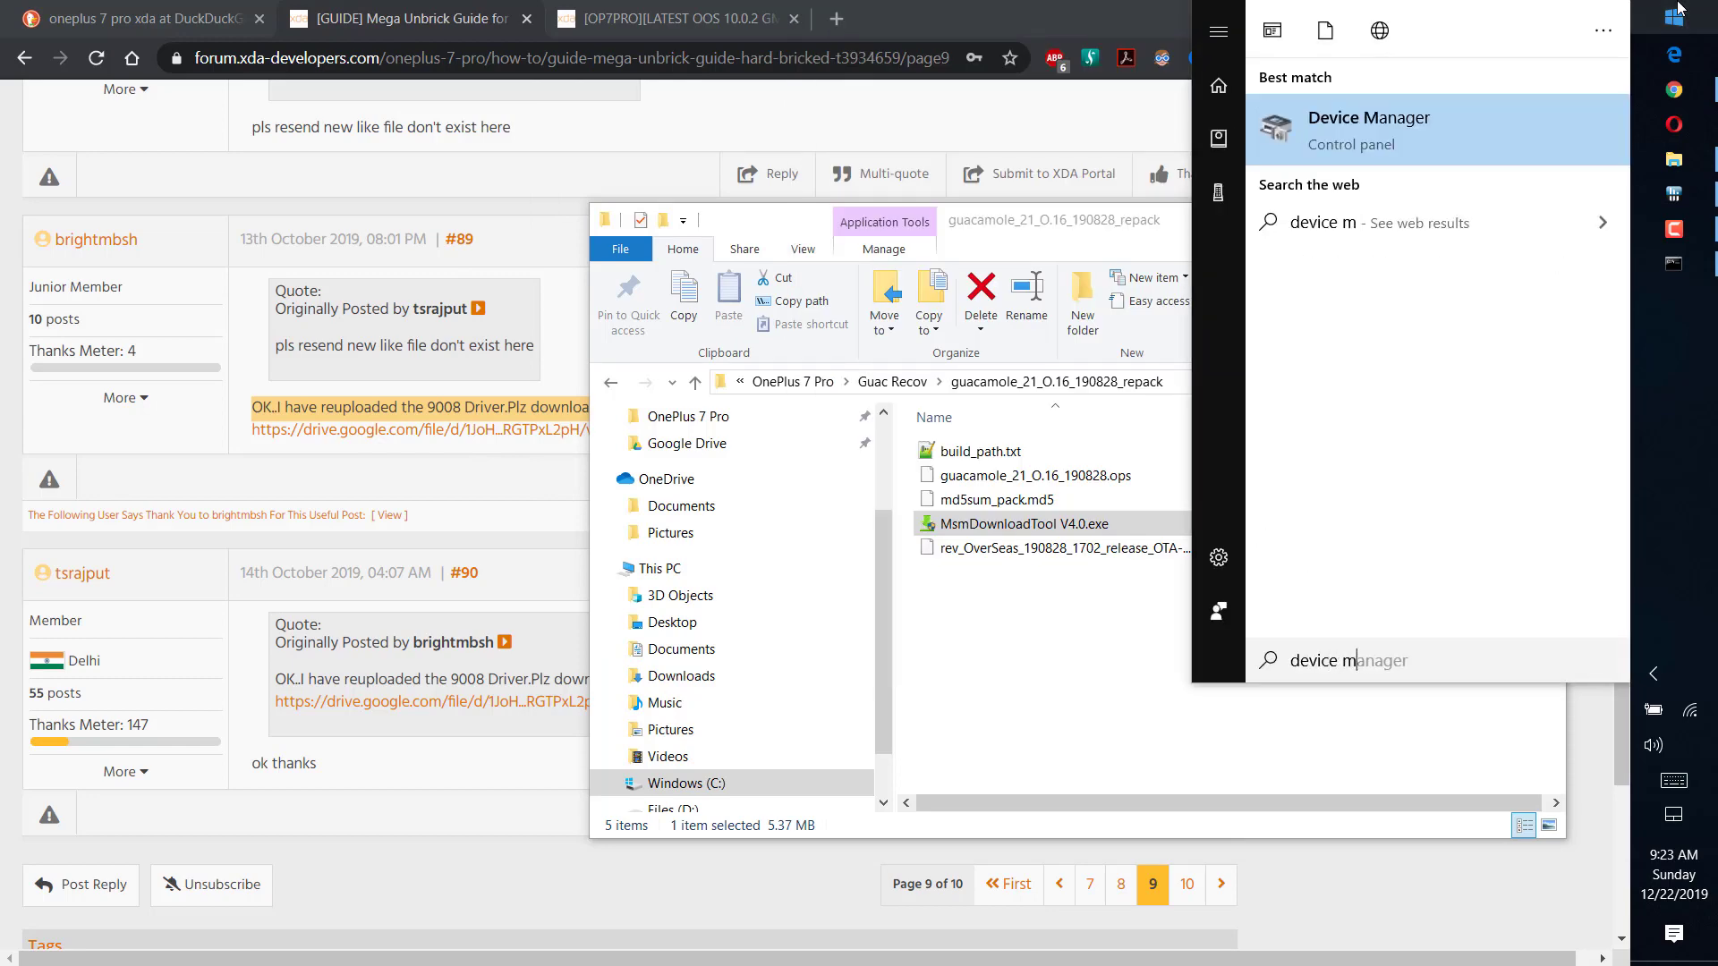
{"action": "key", "text": "Return"}
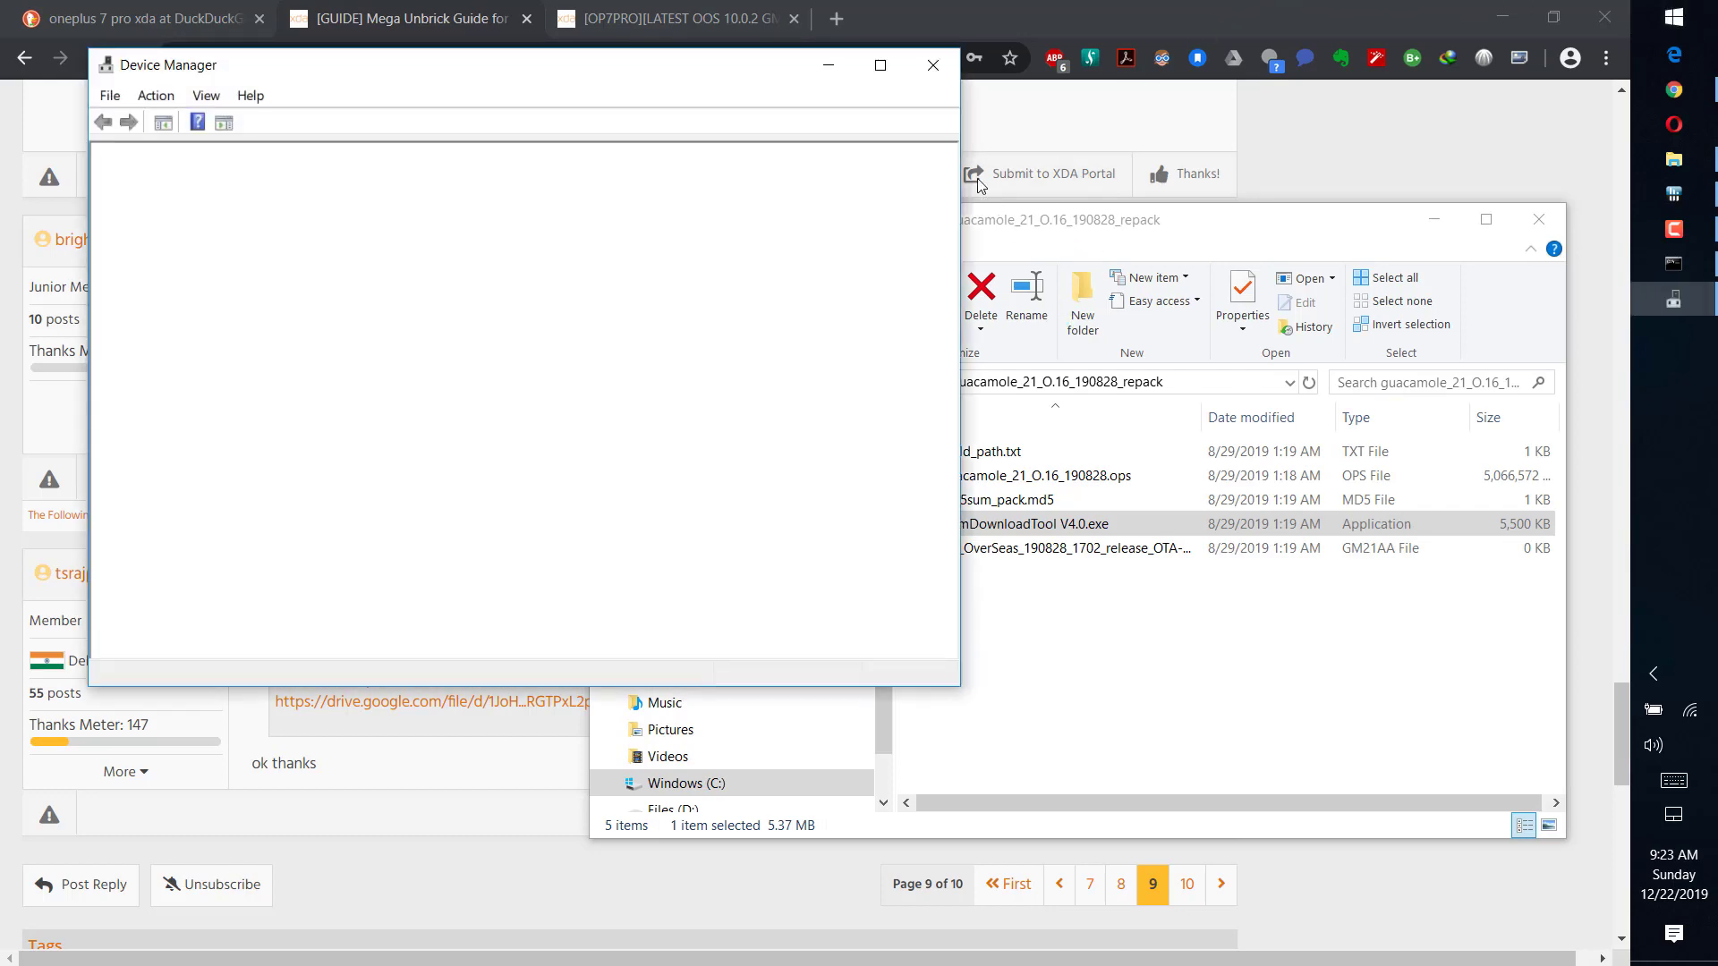
{"action": "left_click", "coordinate": [886, 75]}
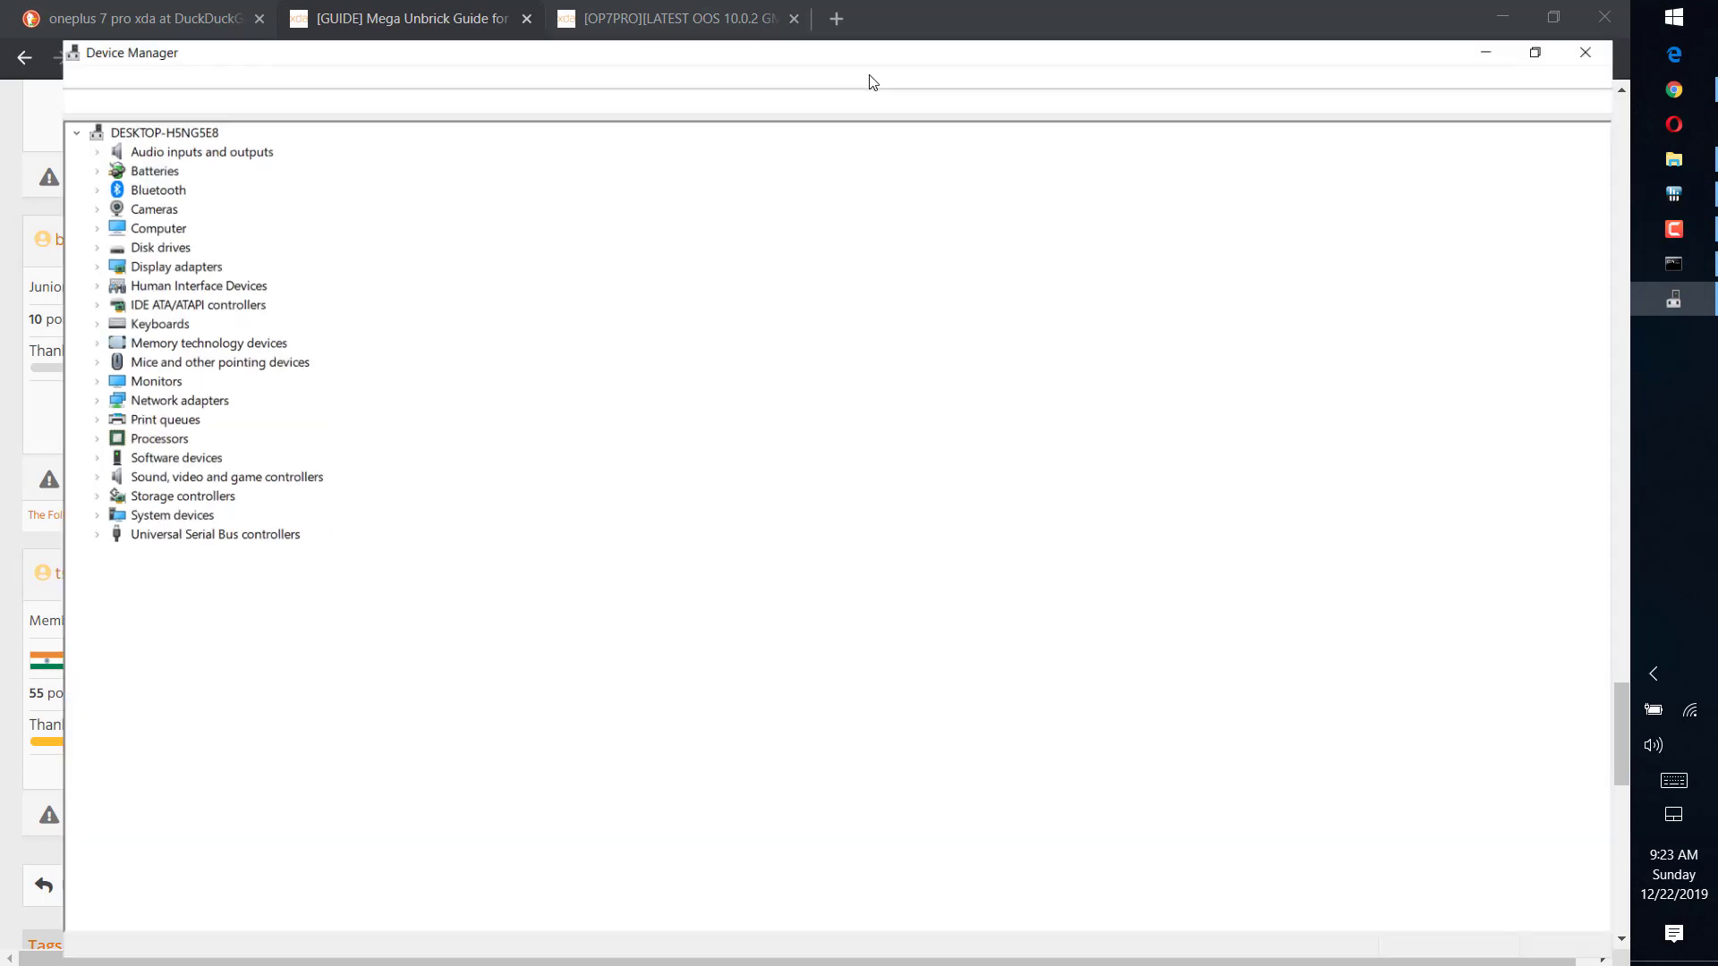
{"action": "left_click", "coordinate": [106, 40]}
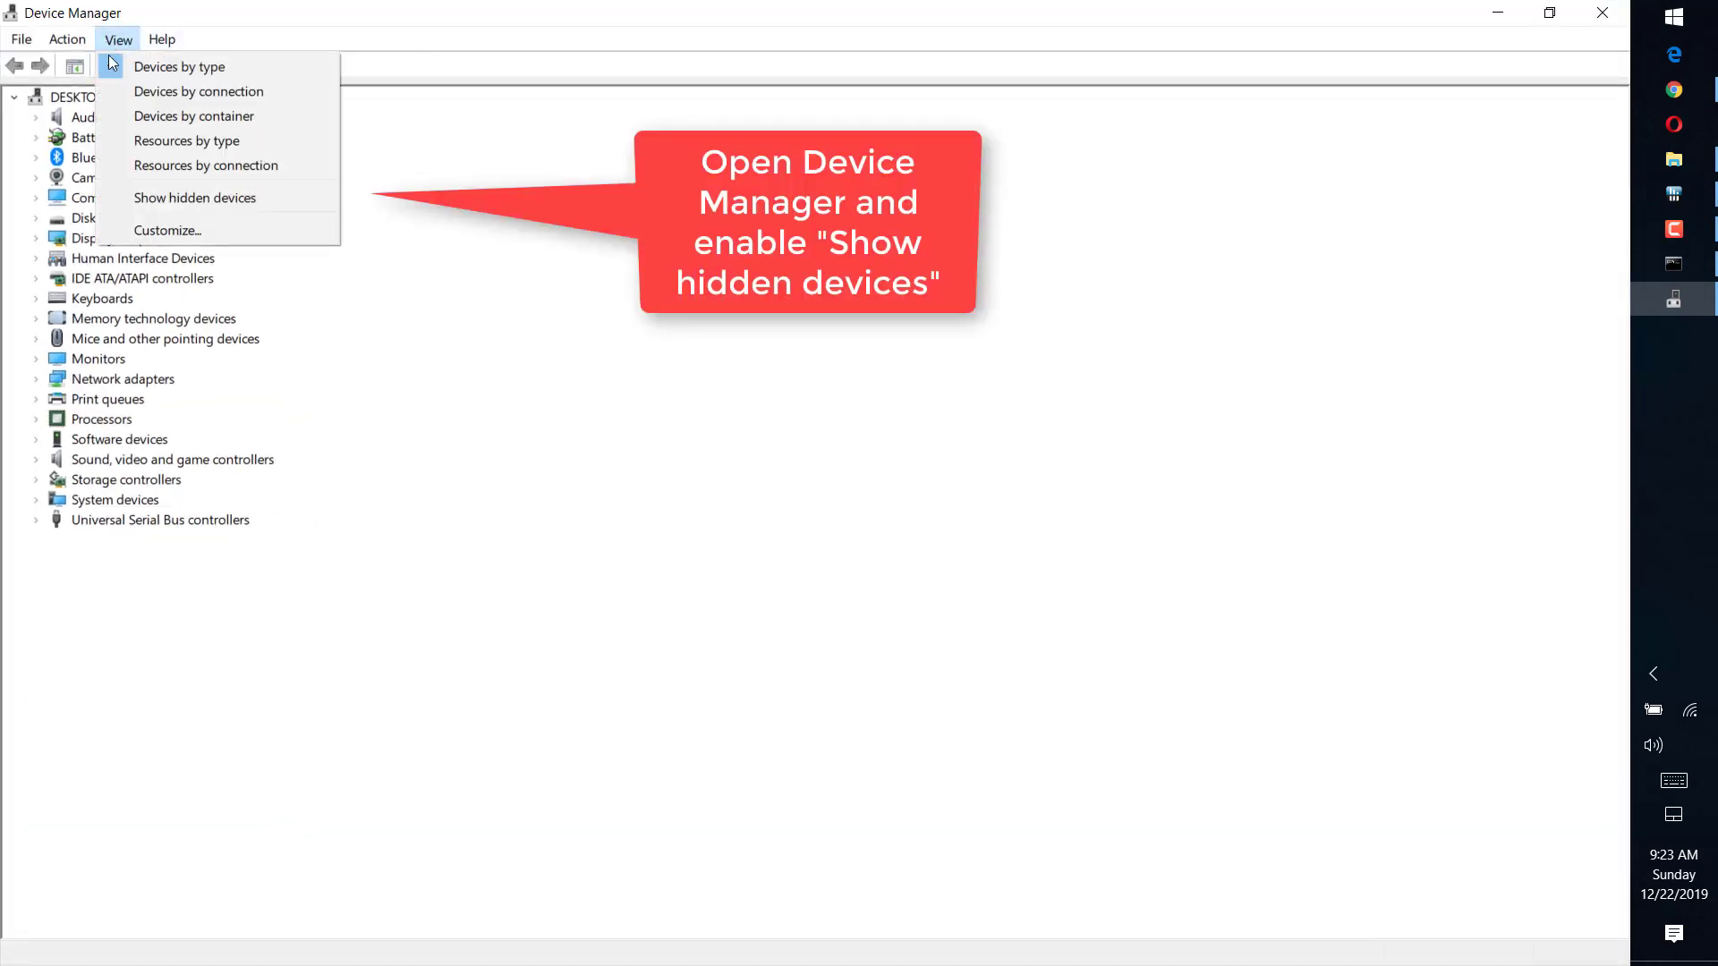
{"action": "left_click", "coordinate": [204, 197]}
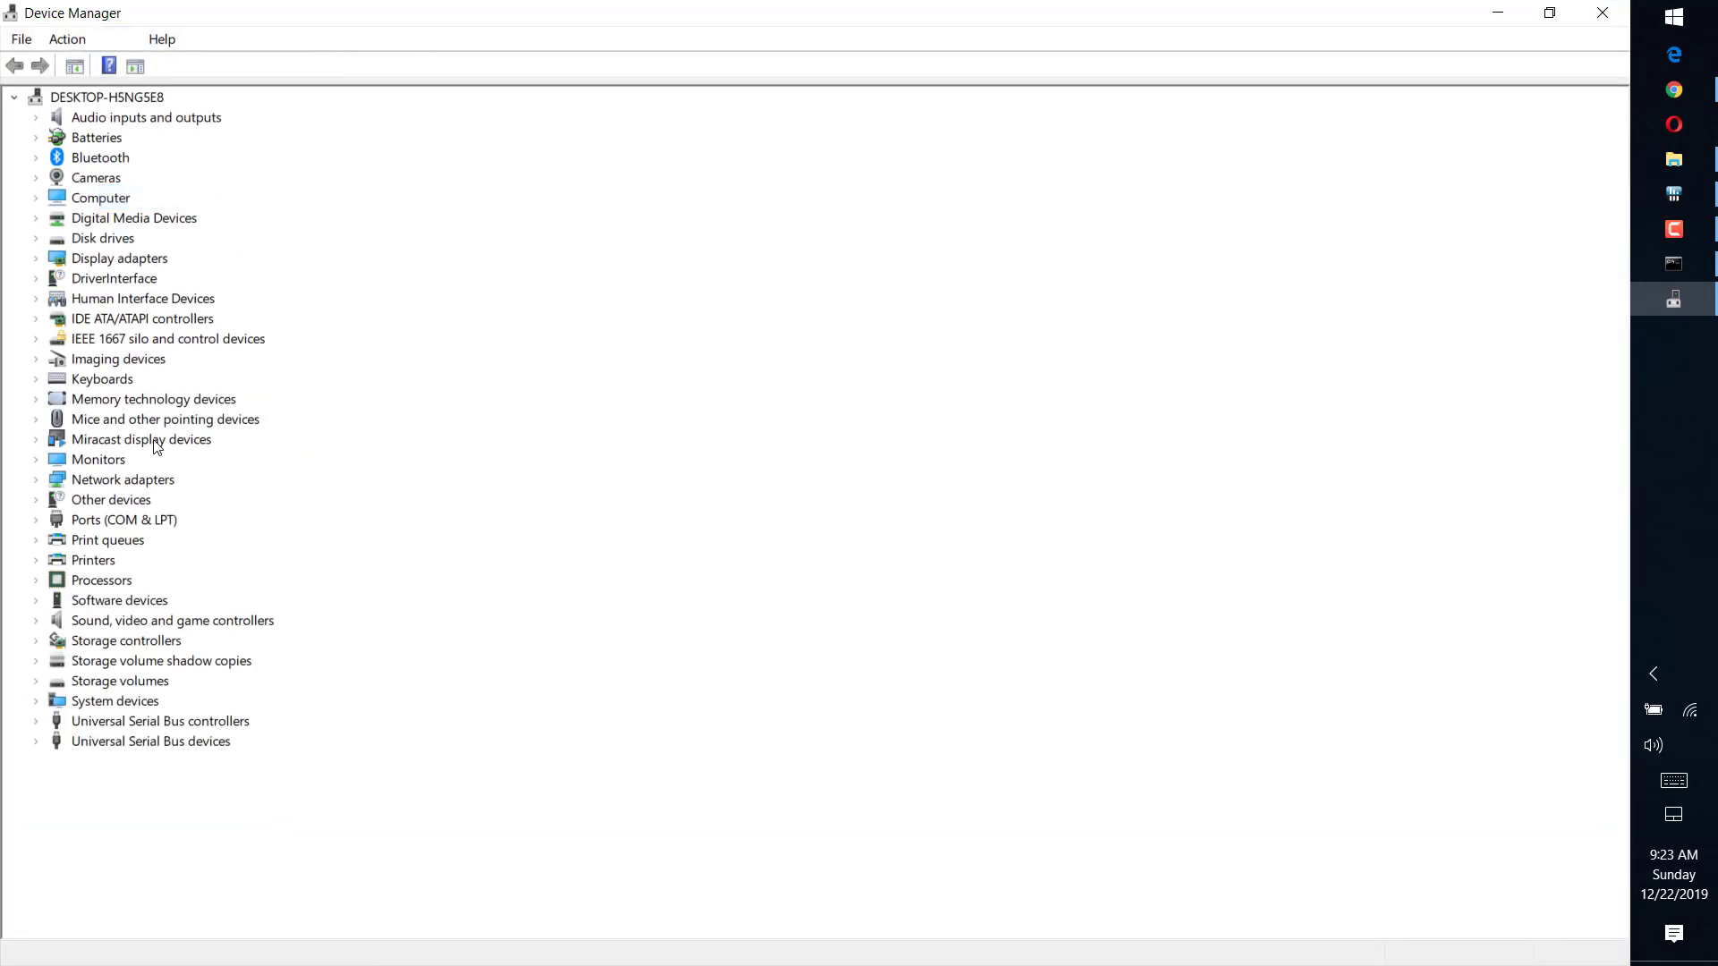
View the devices under Ports (COM & LPT), and bring the MSM tool's folder window back to the front.
{"action": "left_click", "coordinate": [37, 520]}
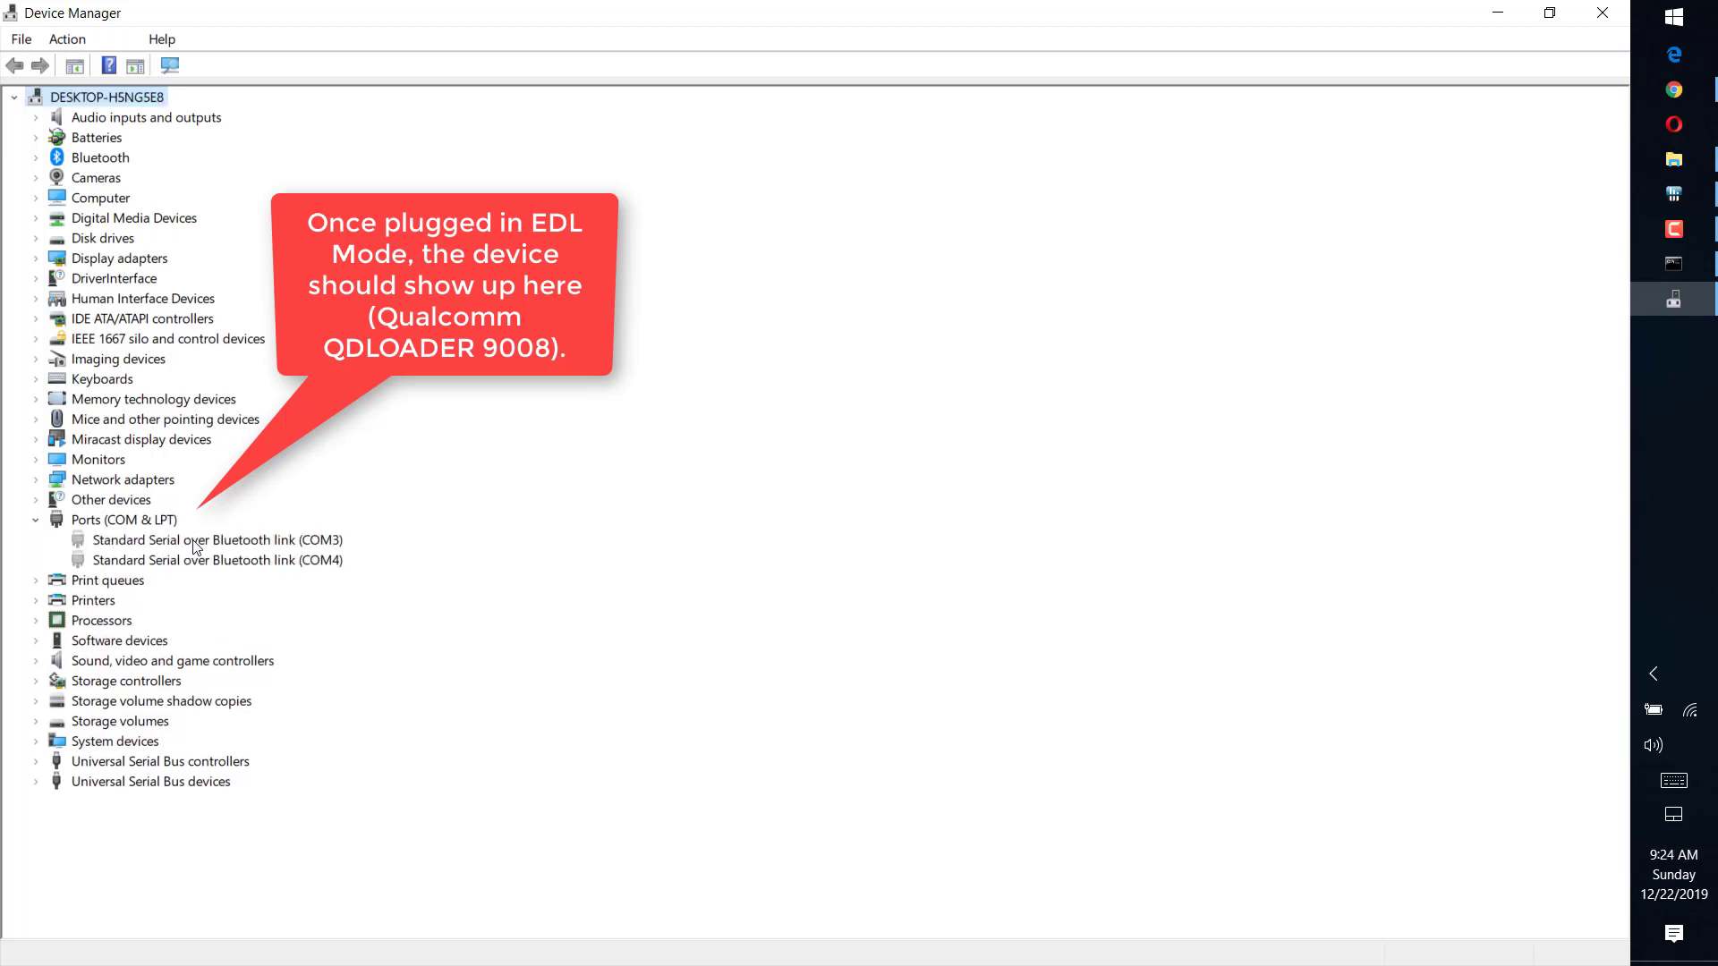
{"action": "left_click", "coordinate": [37, 520]}
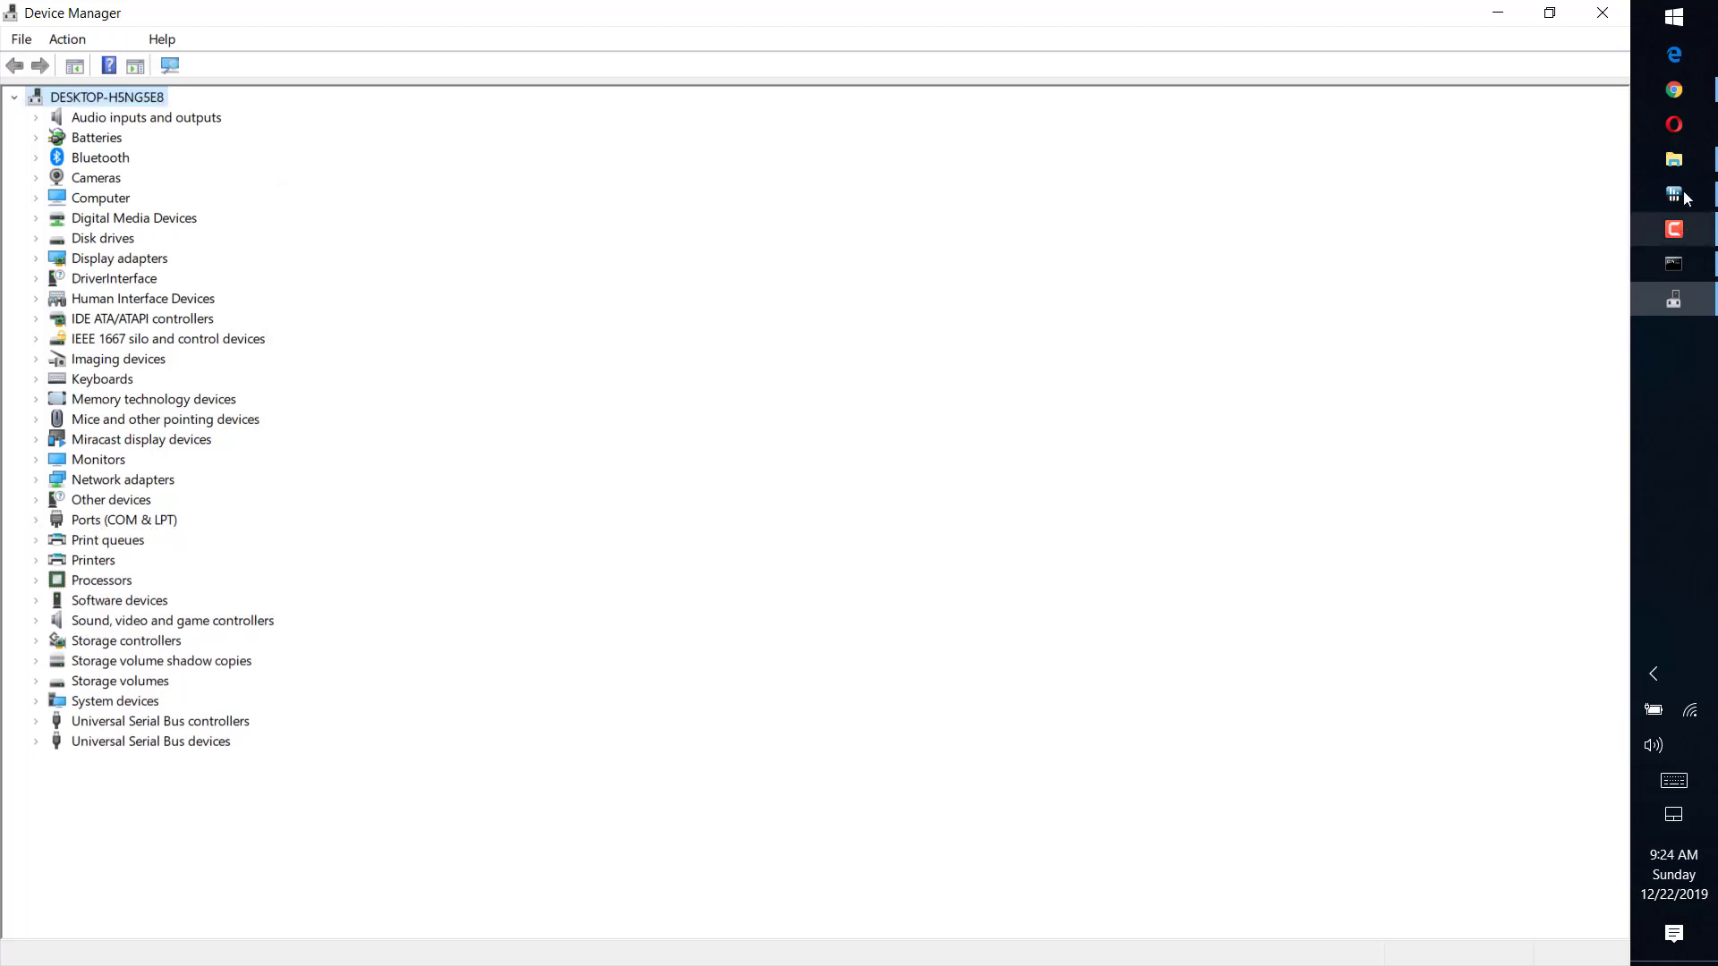
{"action": "left_click", "coordinate": [1694, 157]}
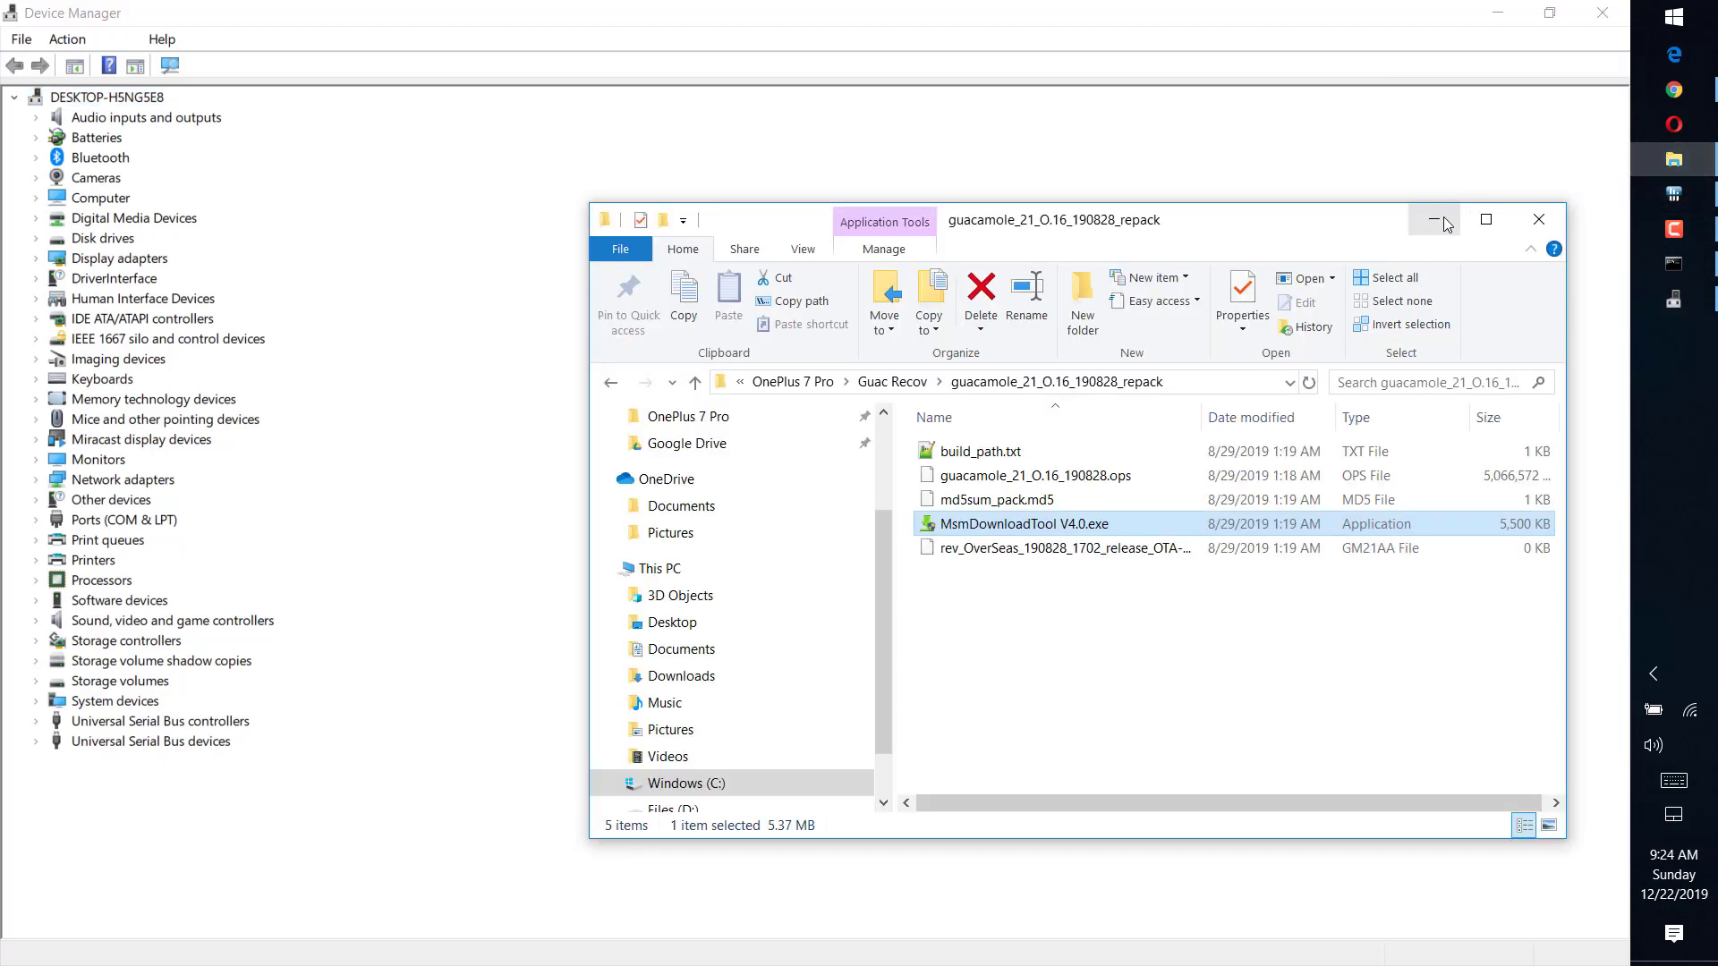
{"action": "mouse_move", "coordinate": [1646, 264]}
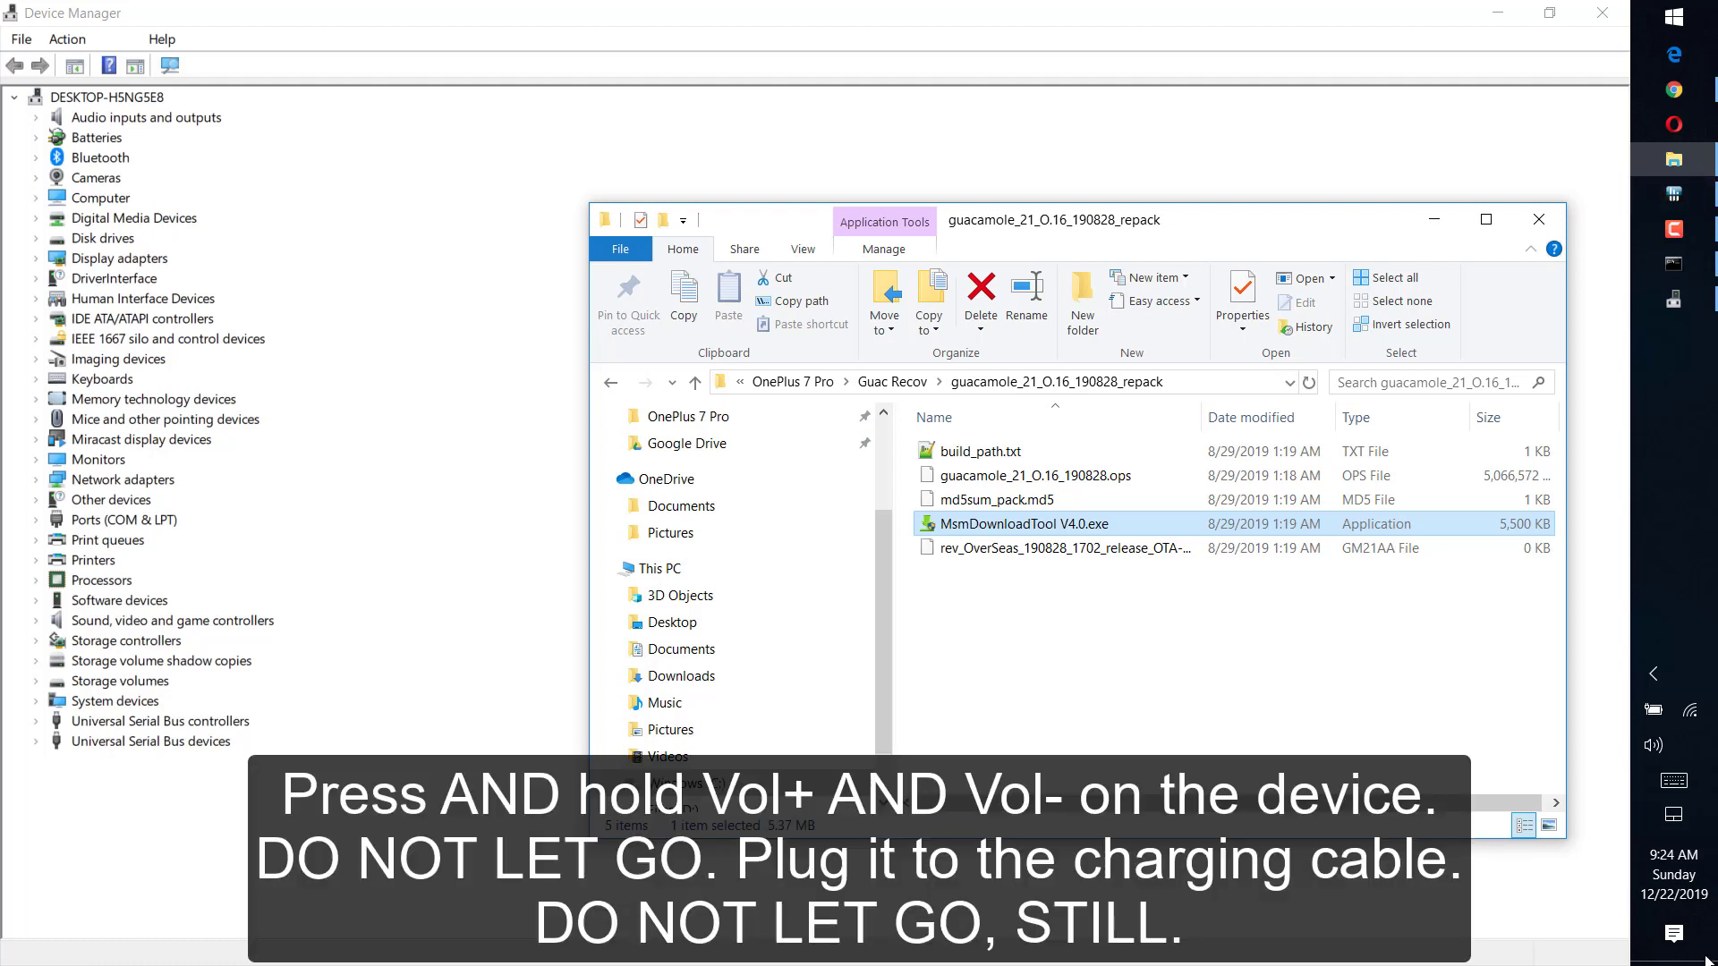
Display the system clock with seconds, and select Qualcomm HS-USB QDLoader 9008 (COM5) under Ports (COM & LPT) in Device Manager.
{"action": "left_click", "coordinate": [1667, 900]}
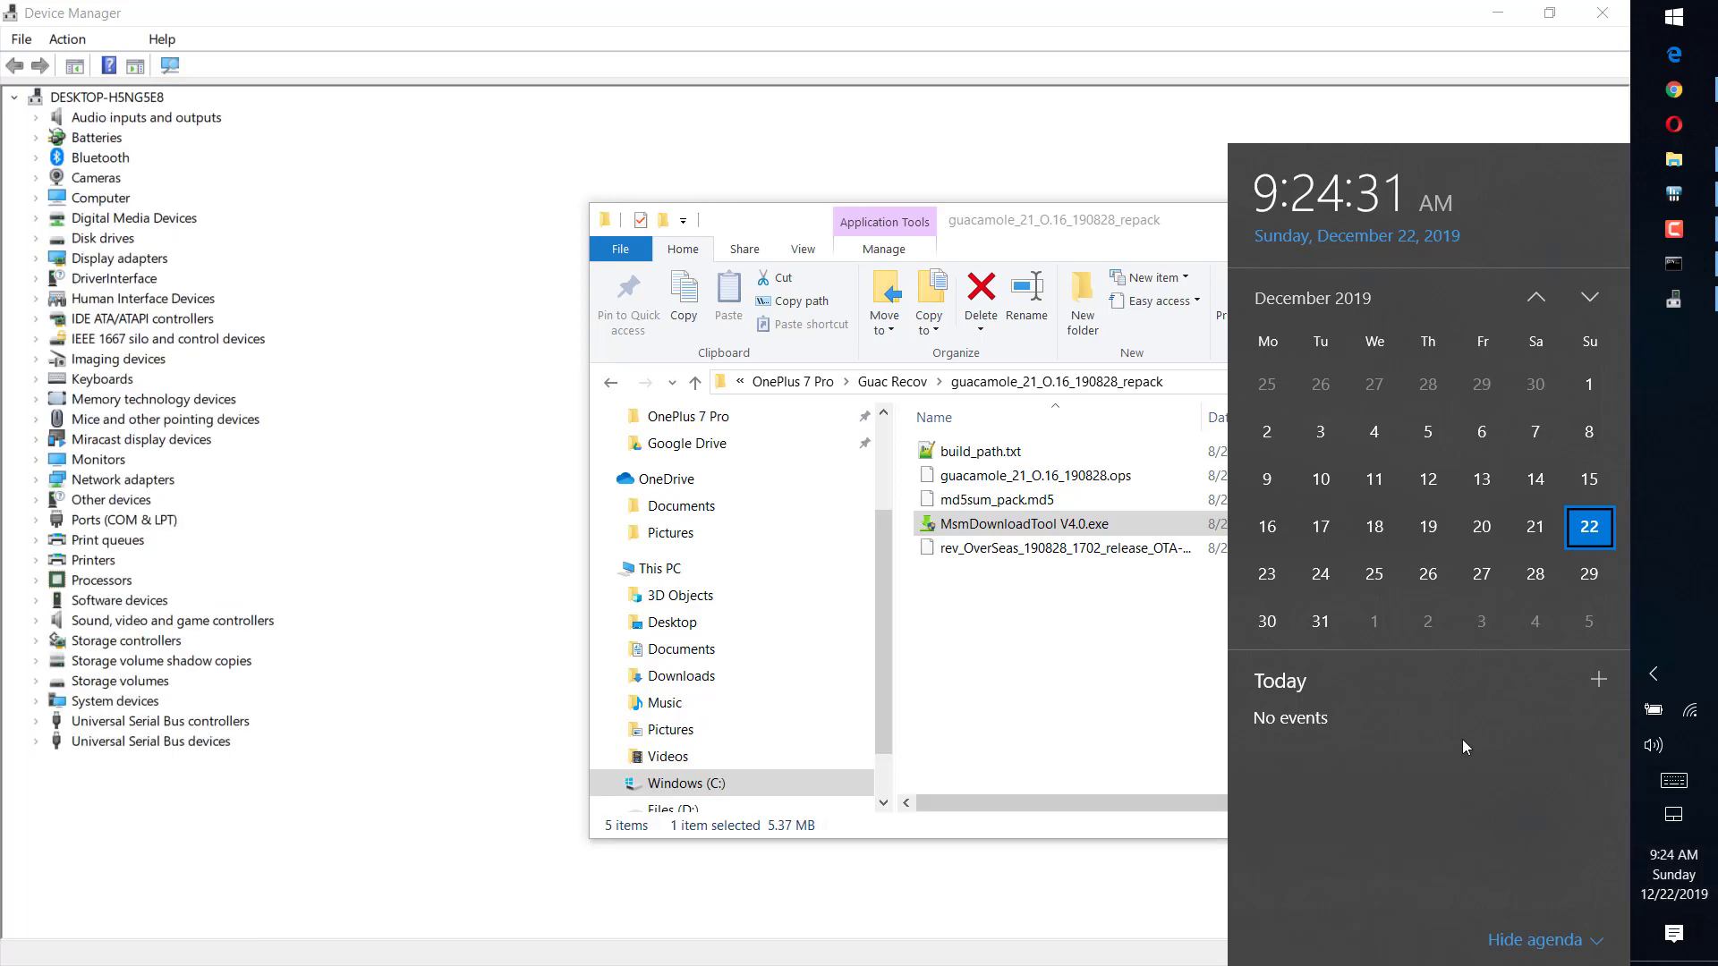
{"action": "scroll", "coordinate": [1370, 623], "scroll_direction": "down", "scroll_amount": 1}
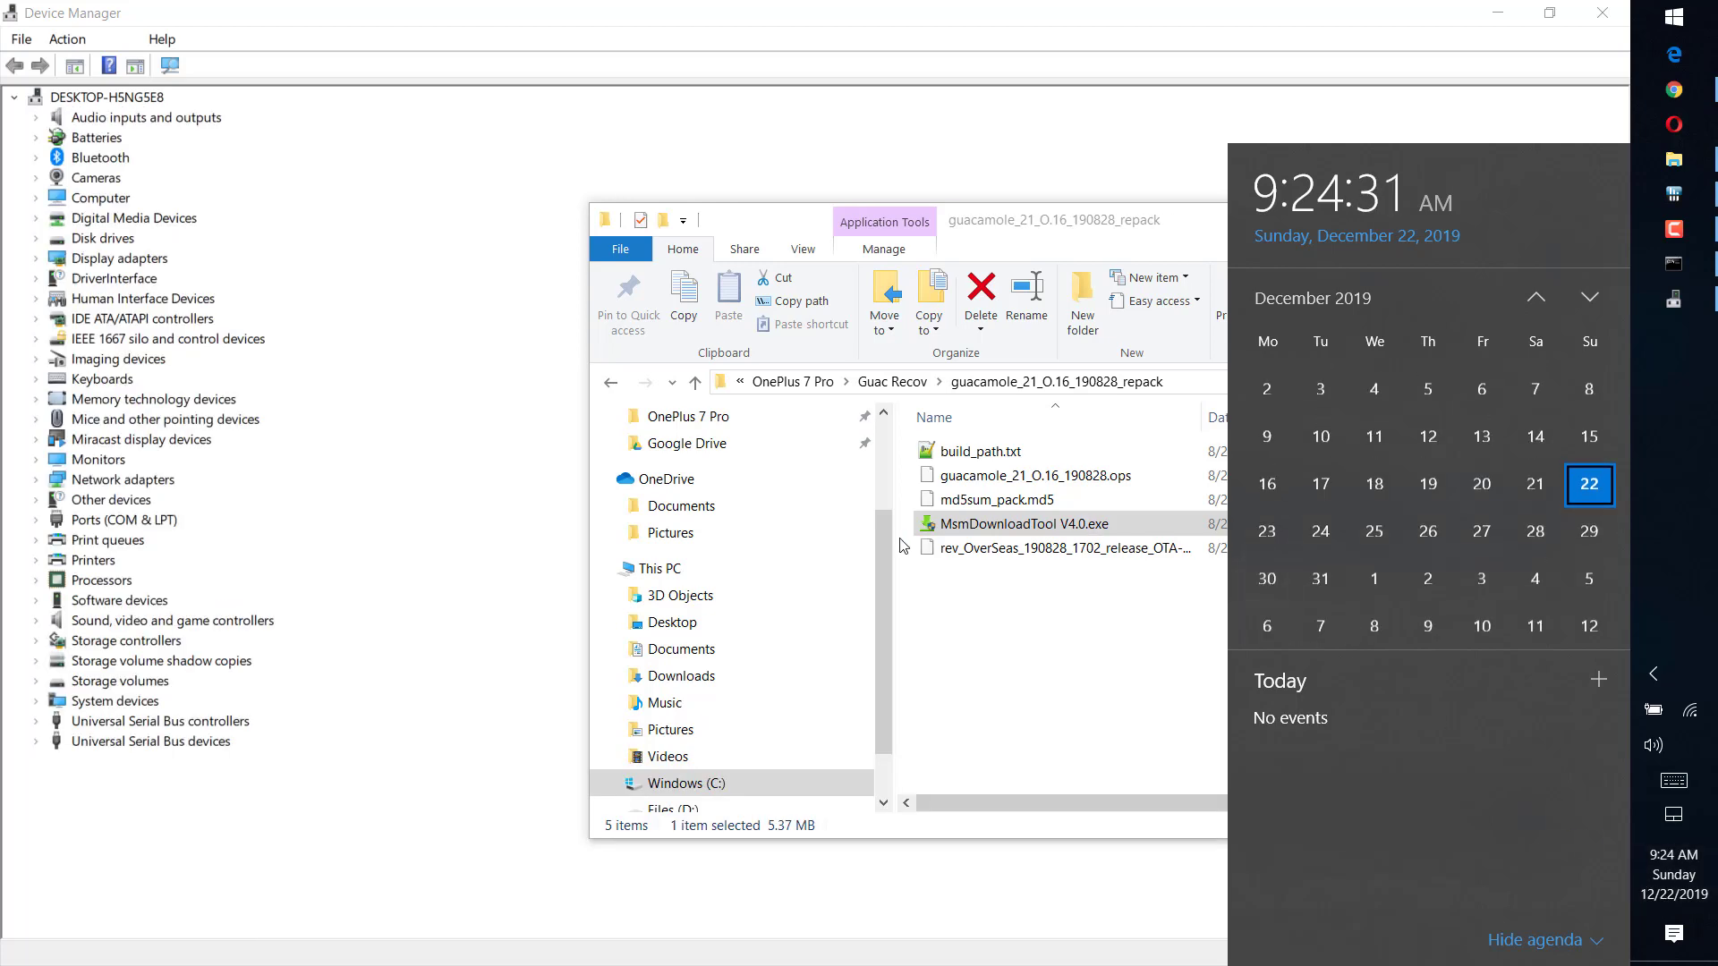
{"action": "left_click", "coordinate": [36, 520]}
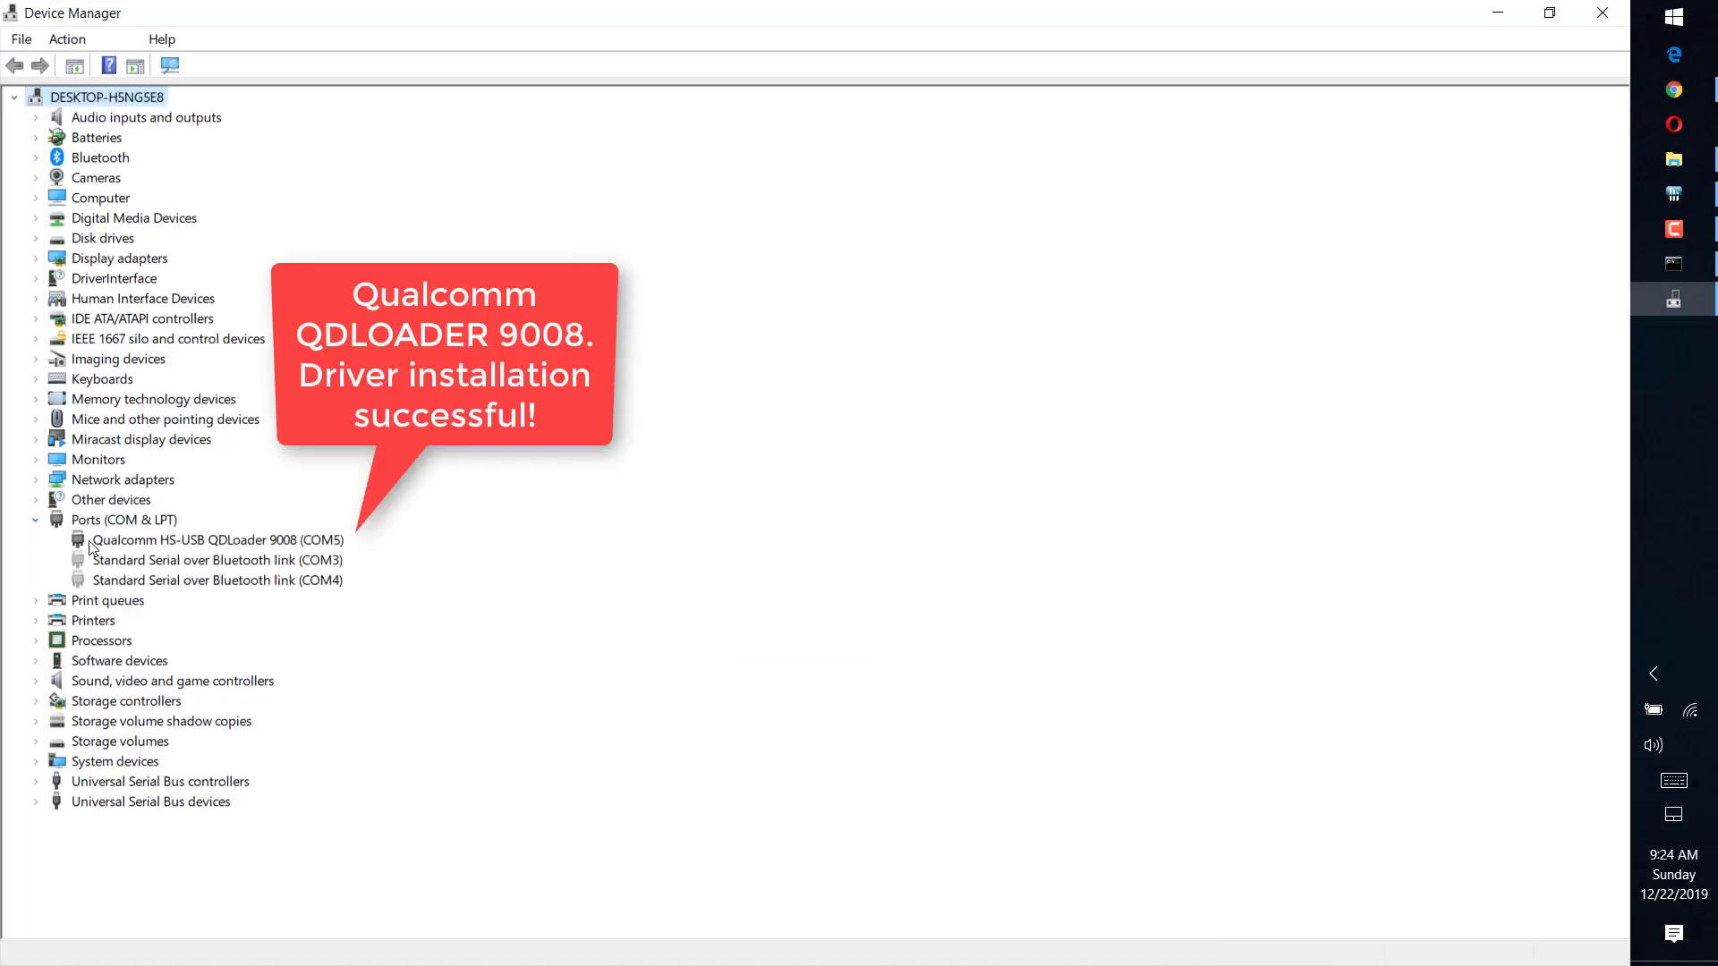
{"action": "left_click", "coordinate": [239, 540]}
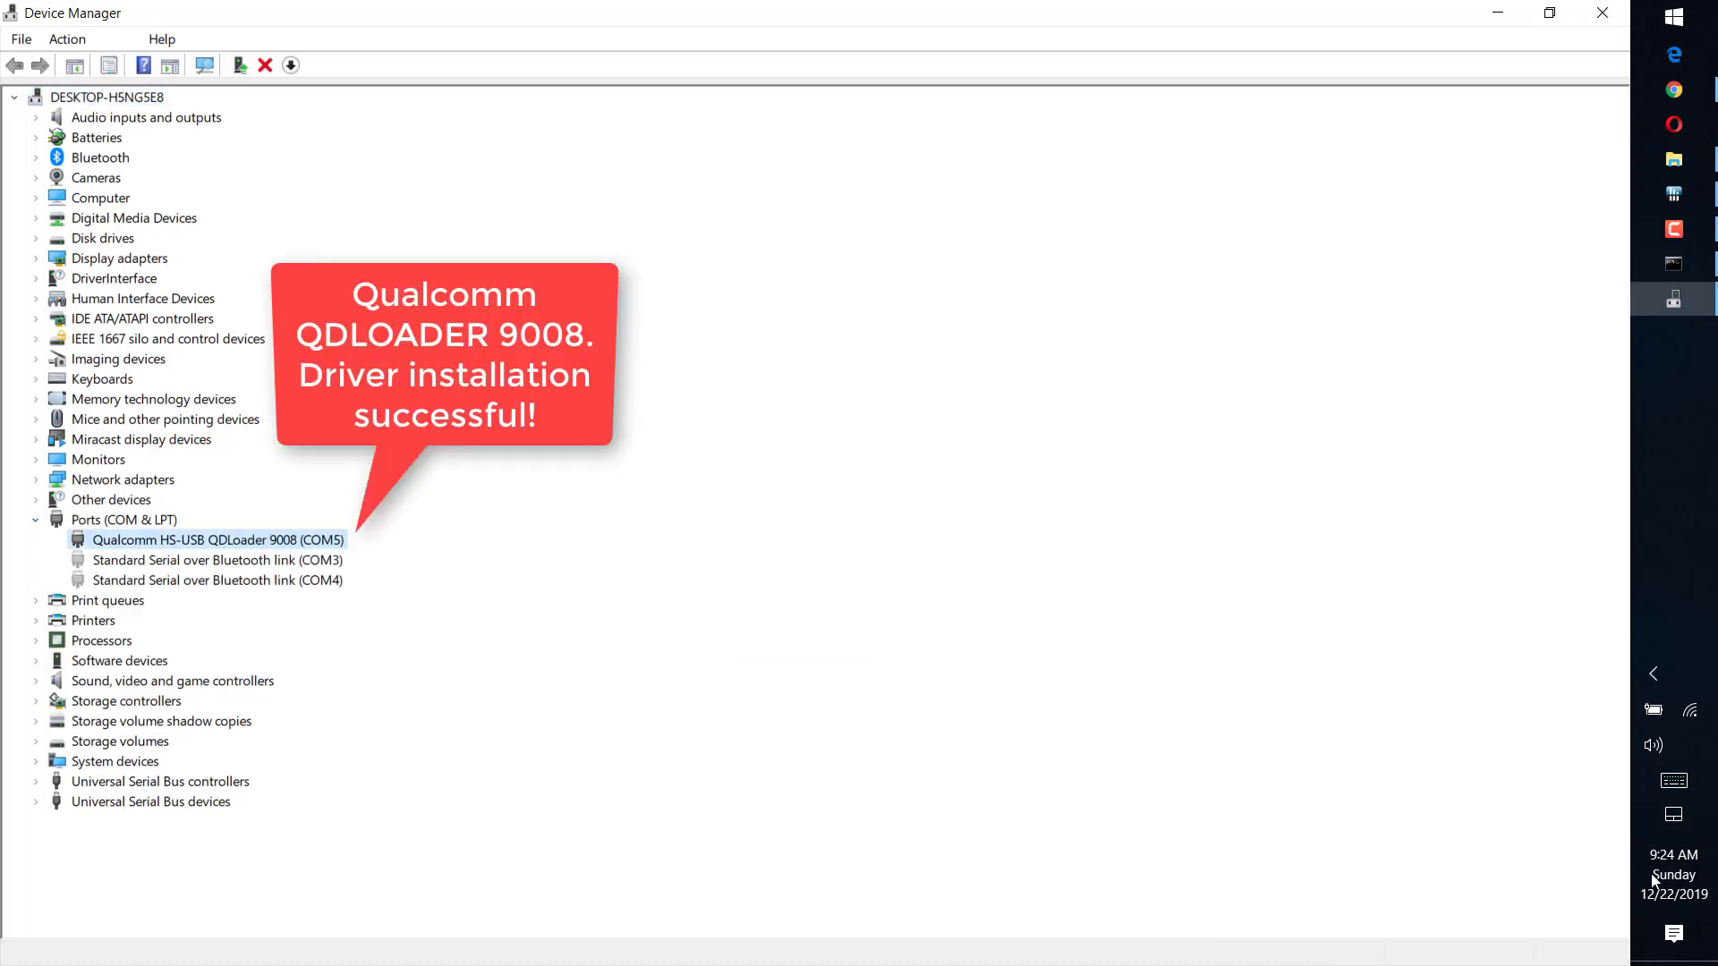
Show the system clock with seconds, bring up the guacamole_21_O.16_190828_repack folder and launch MsmDownloadTool V4.0.exe.
{"action": "left_click", "coordinate": [1653, 880]}
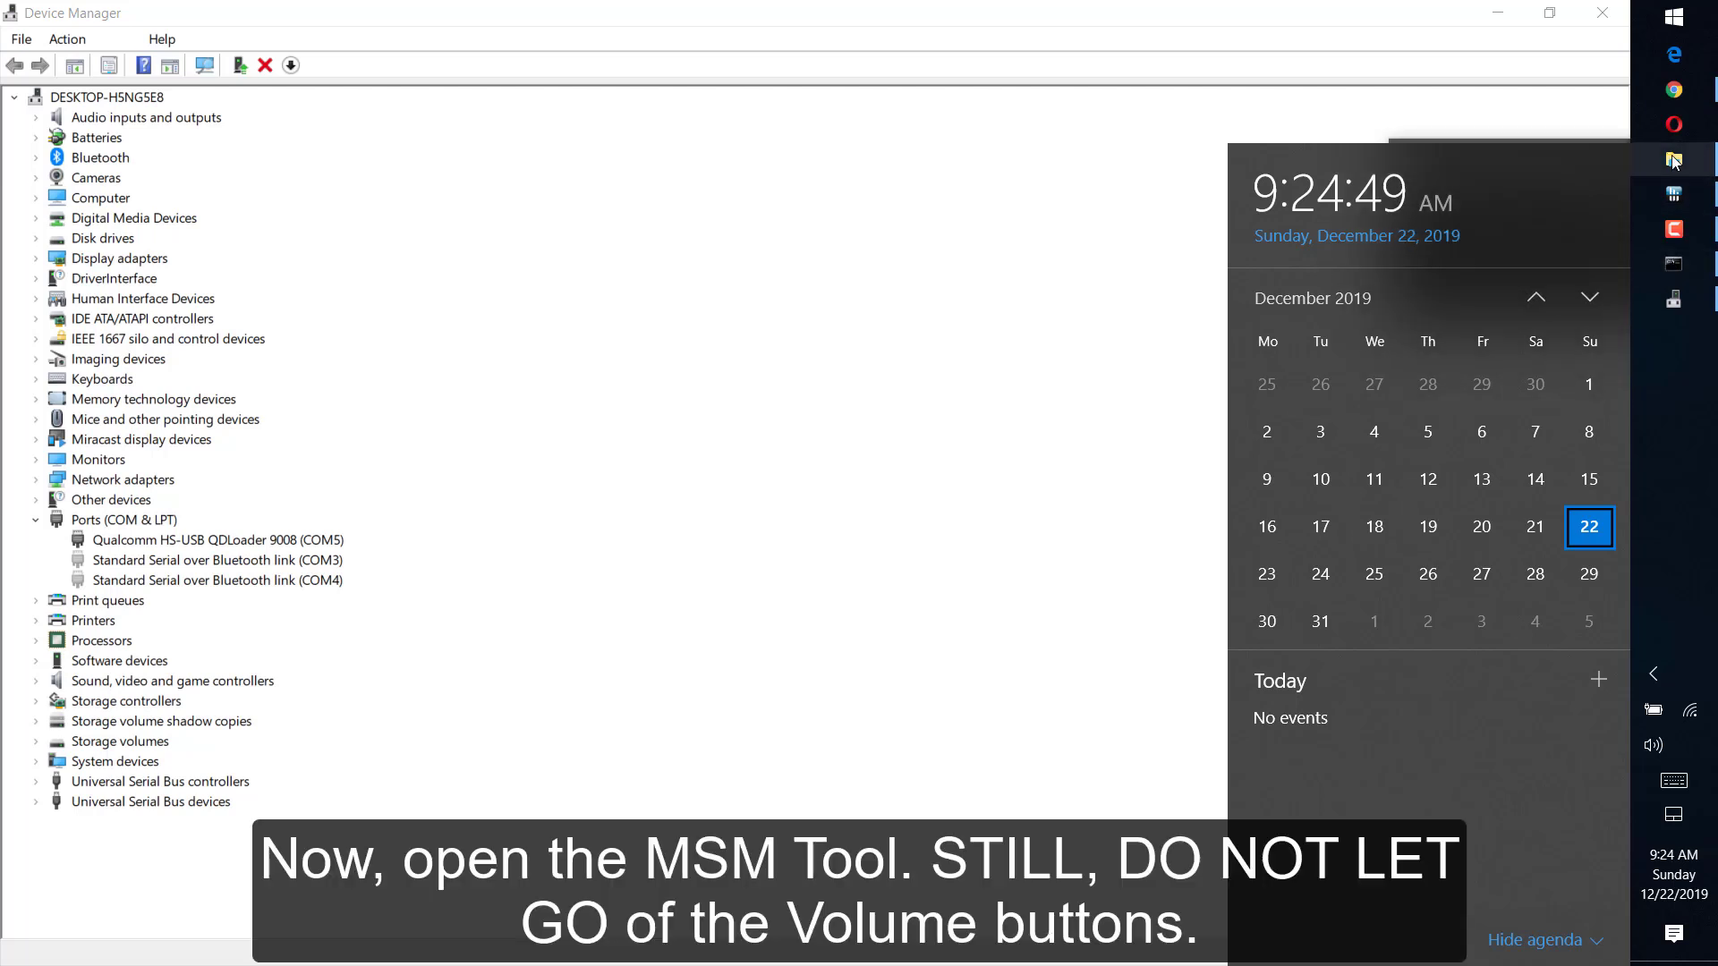
{"action": "mouse_move", "coordinate": [1674, 159]}
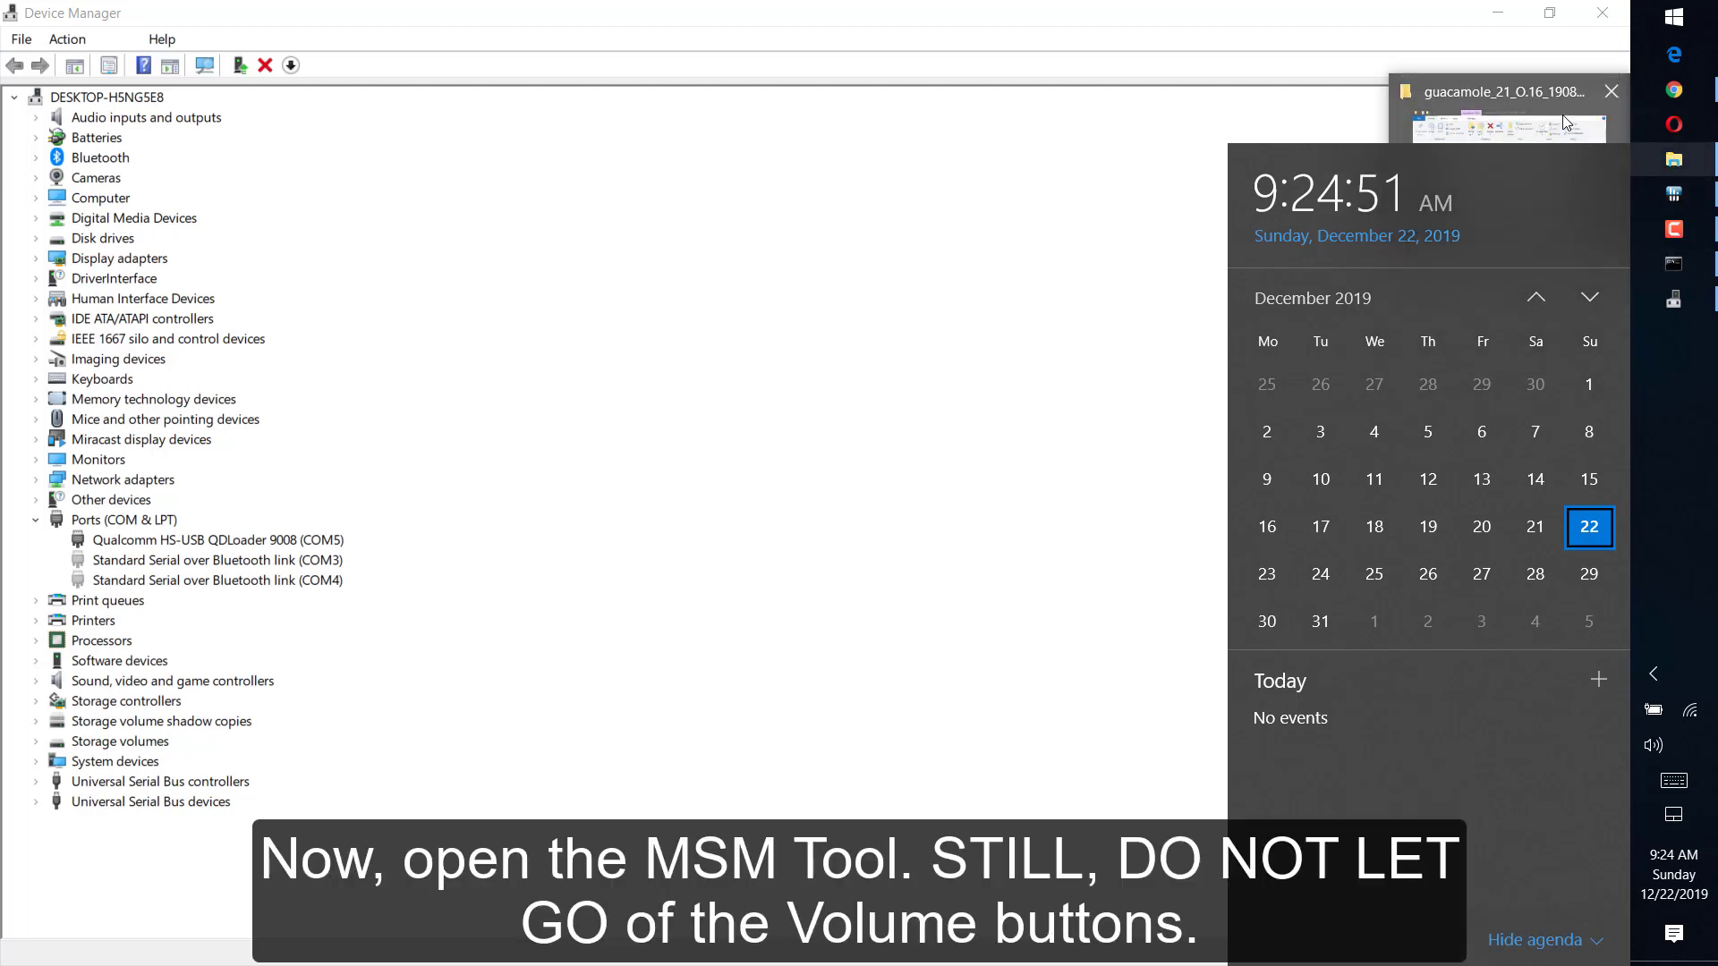
{"action": "left_click", "coordinate": [1601, 143]}
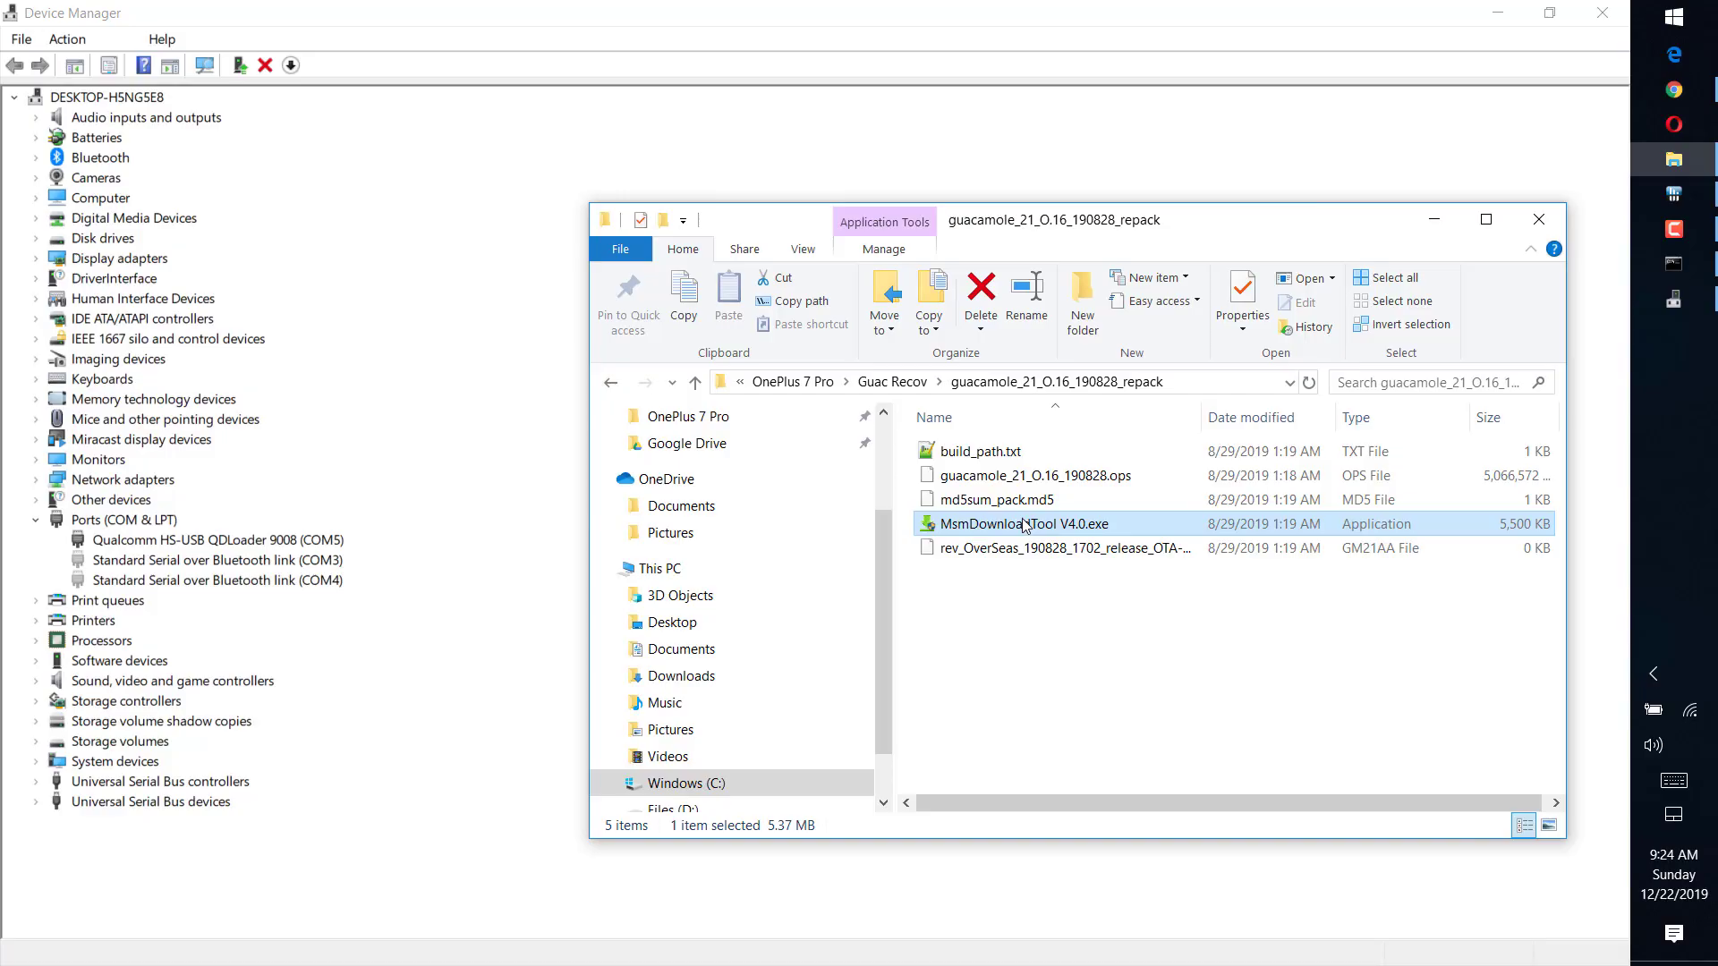
{"action": "double_click", "coordinate": [1025, 525]}
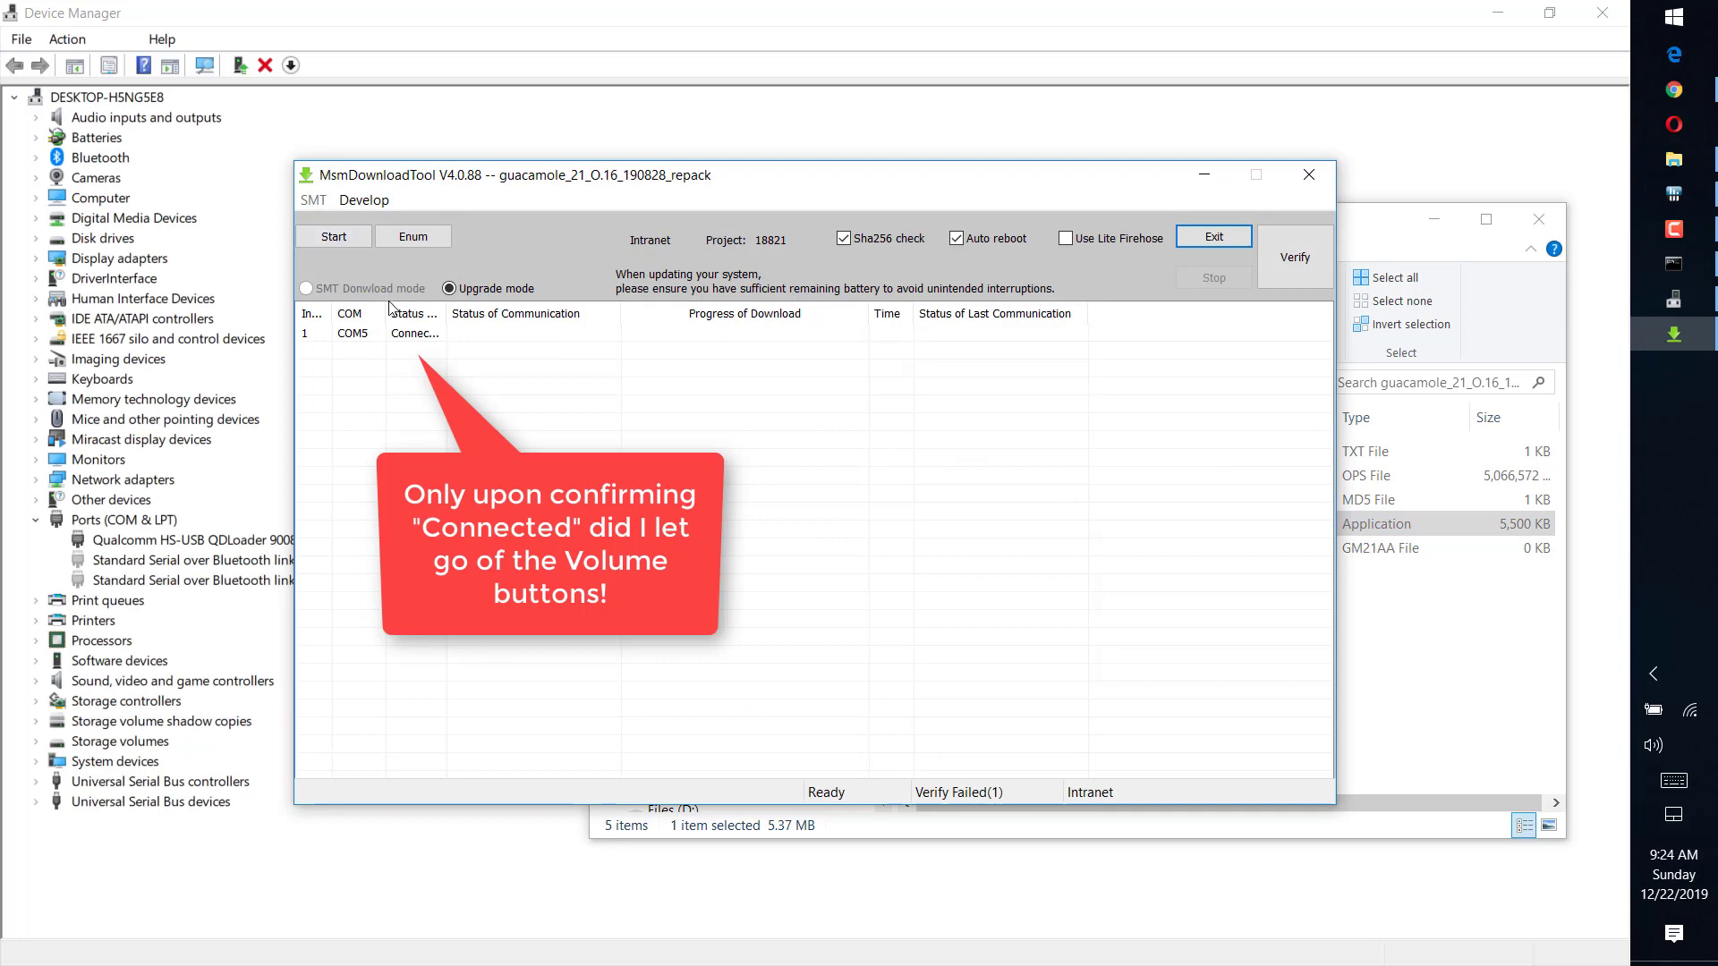
Widen the connection status column and start the download on COM5, clearing the folder window away and repositioning the MSM tool.
{"action": "left_click_drag", "start_coordinate": [447, 314], "coordinate": [486, 314]}
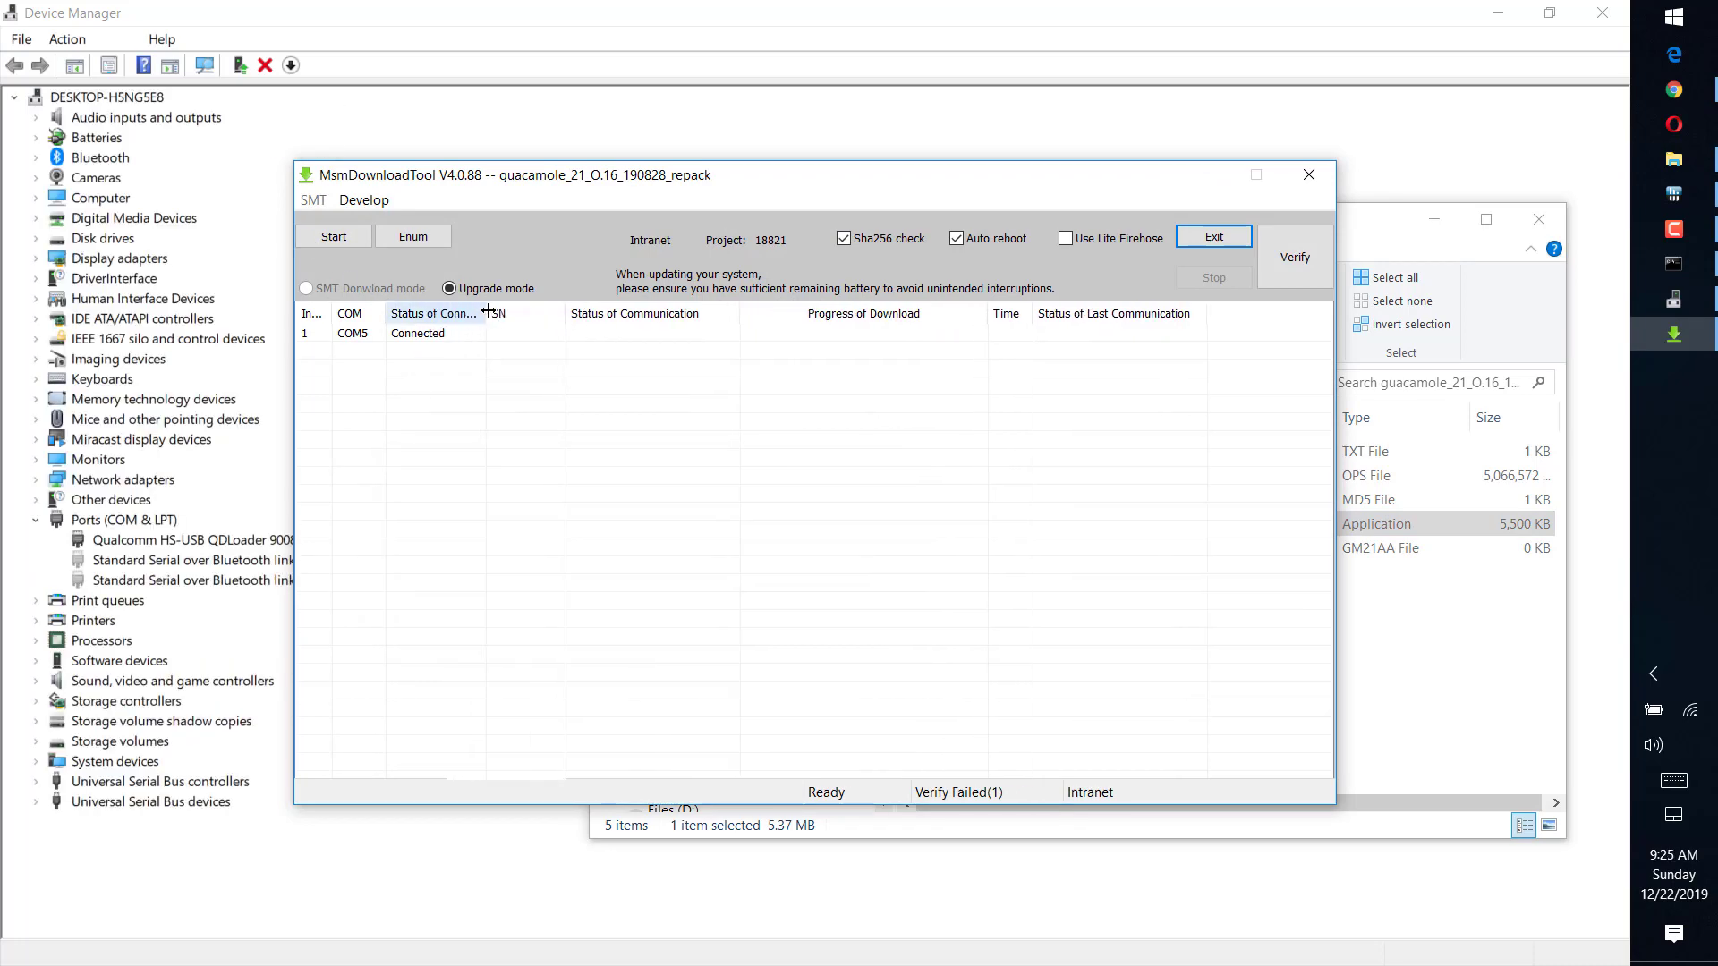
{"action": "left_click", "coordinate": [345, 240]}
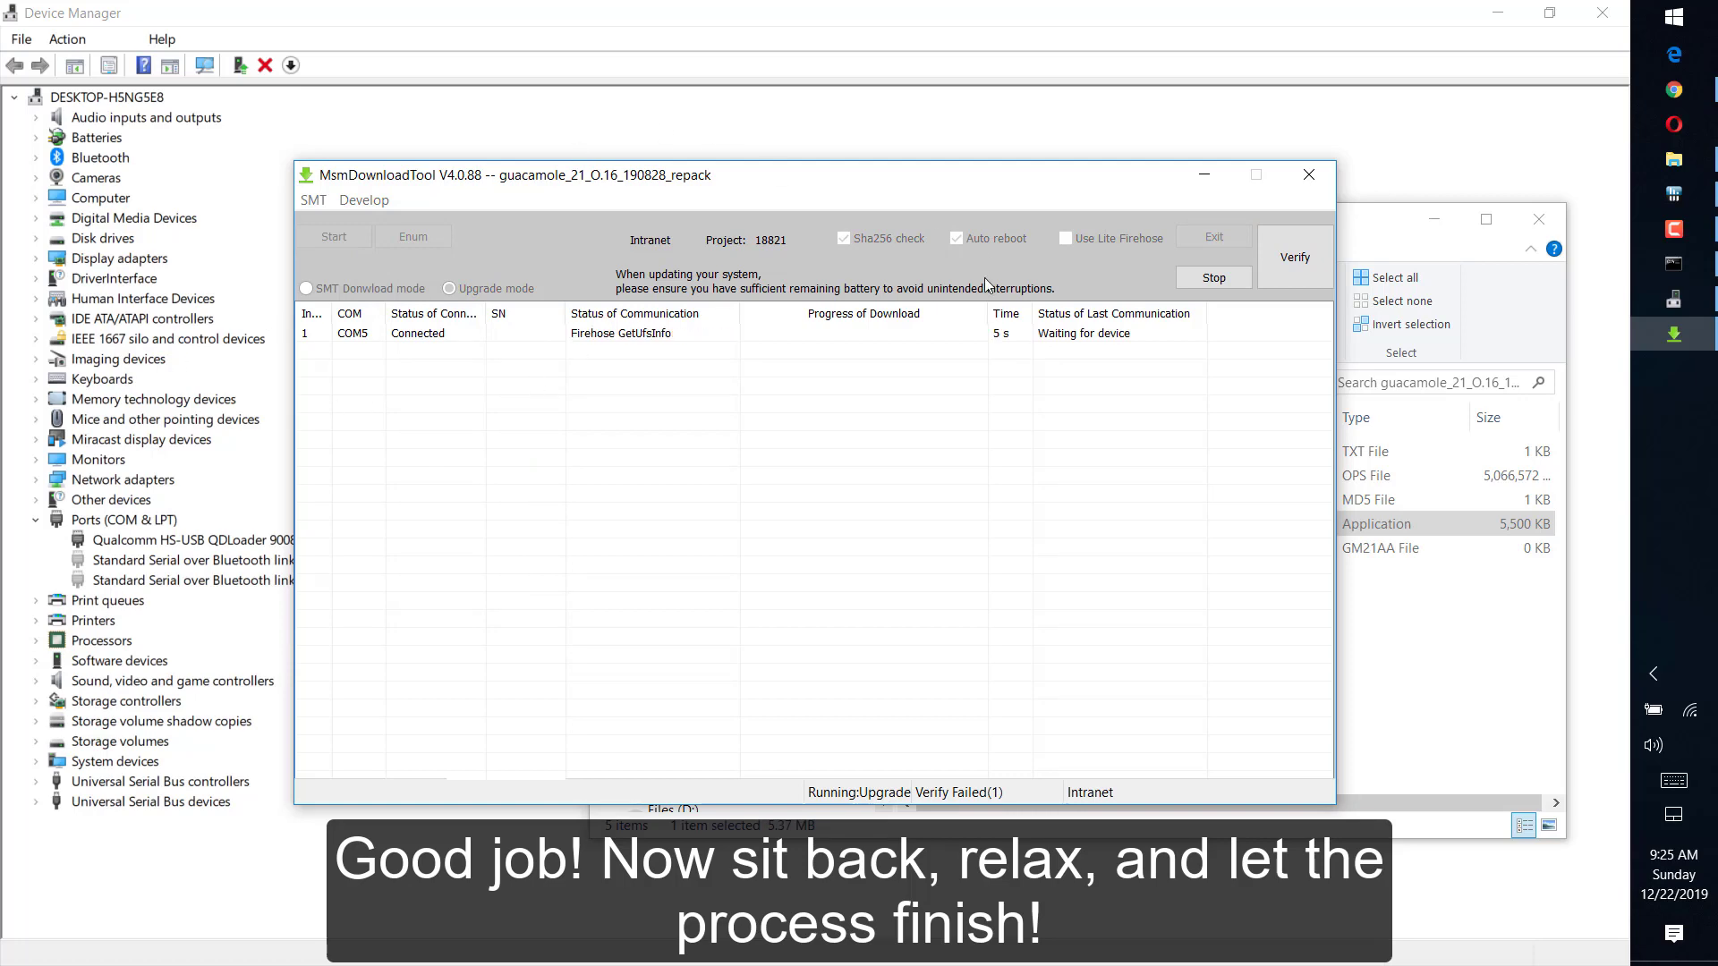
{"action": "left_click", "coordinate": [1539, 219]}
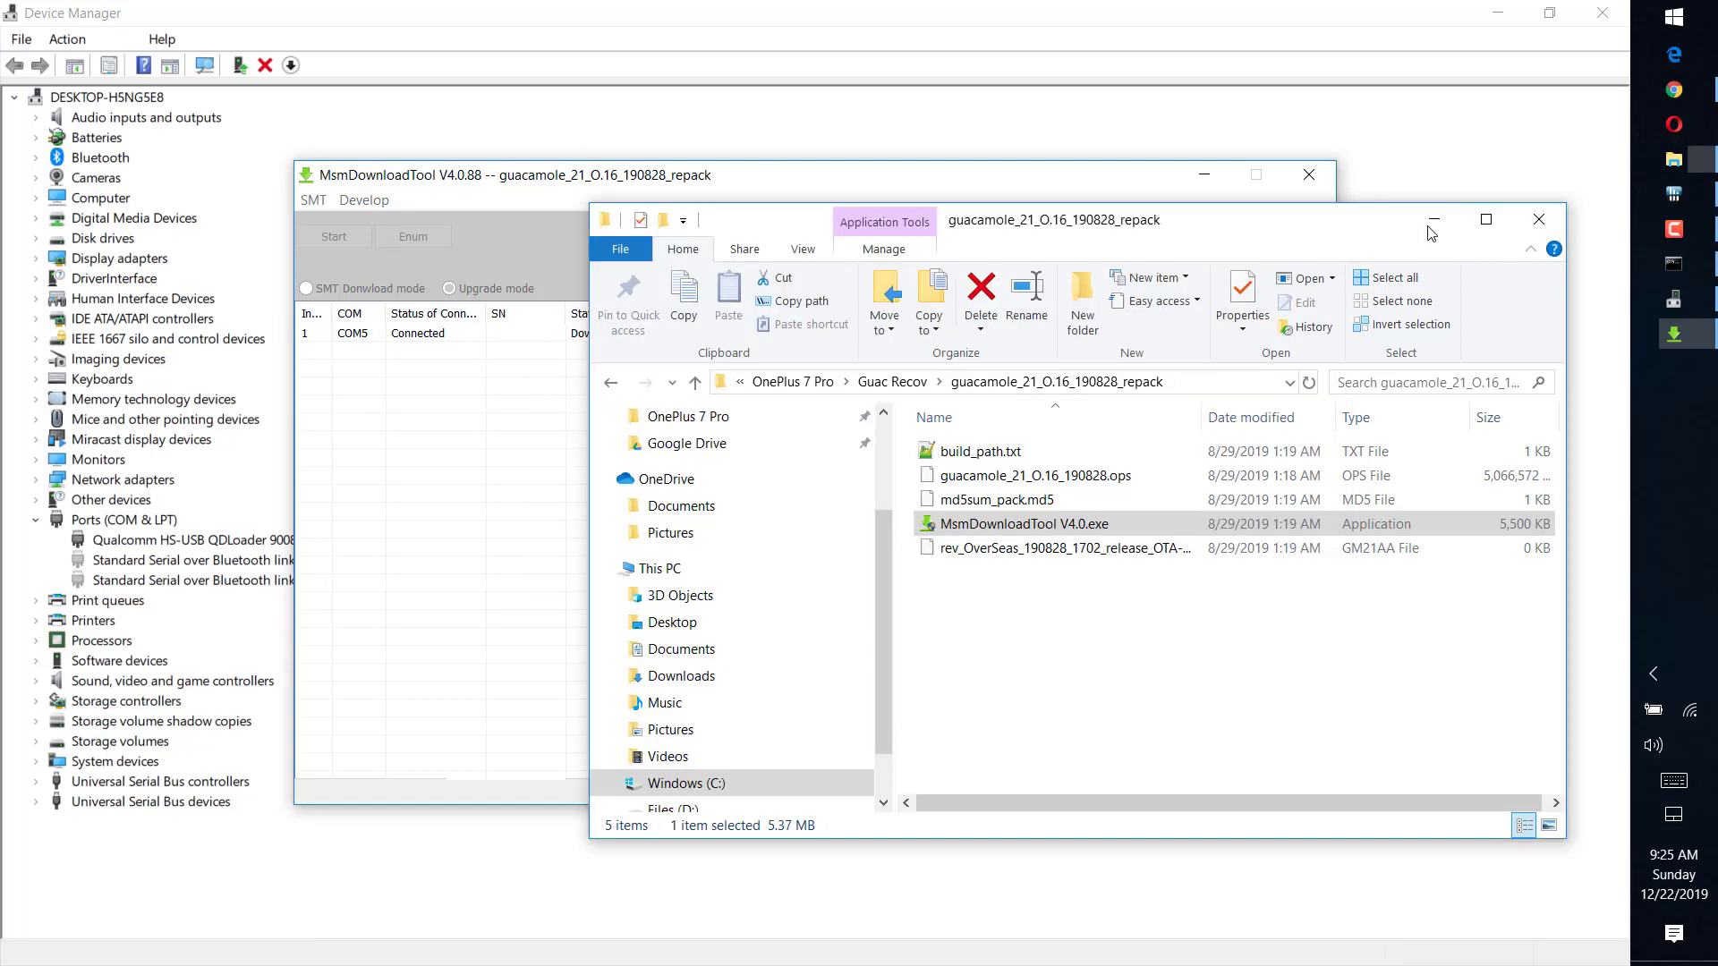
{"action": "left_click_drag", "start_coordinate": [899, 185], "coordinate": [1106, 266]}
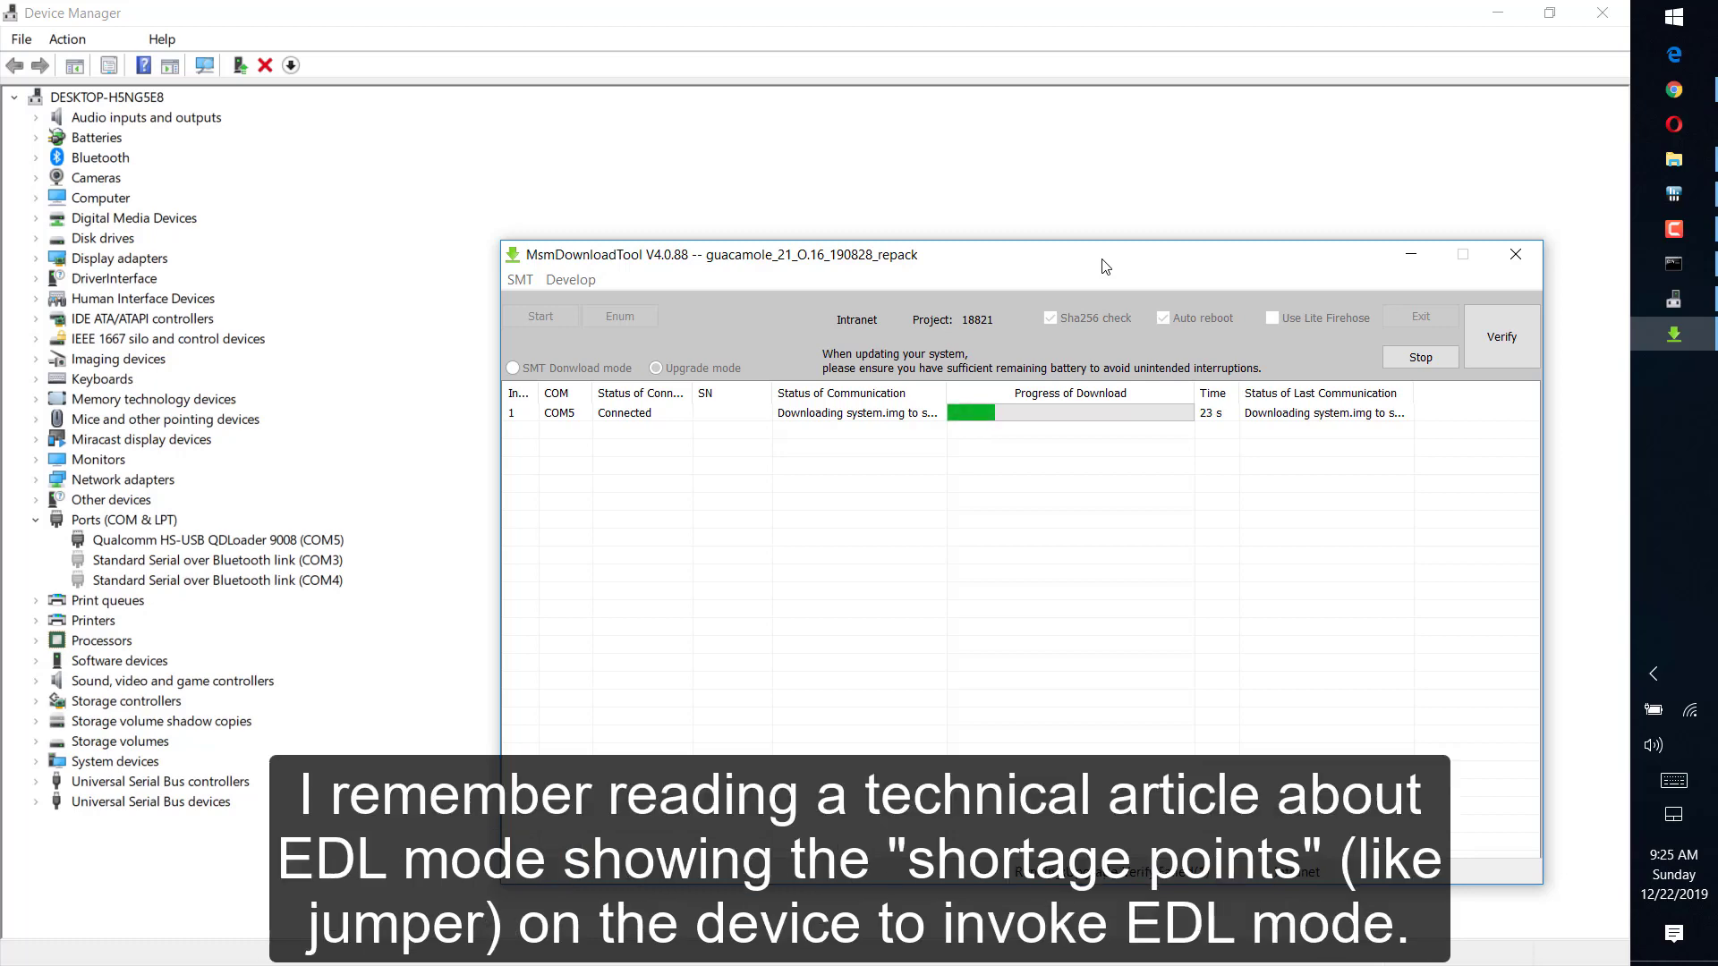
{"action": "key", "text": "super"}
{"action": "type", "text": "notepad"}
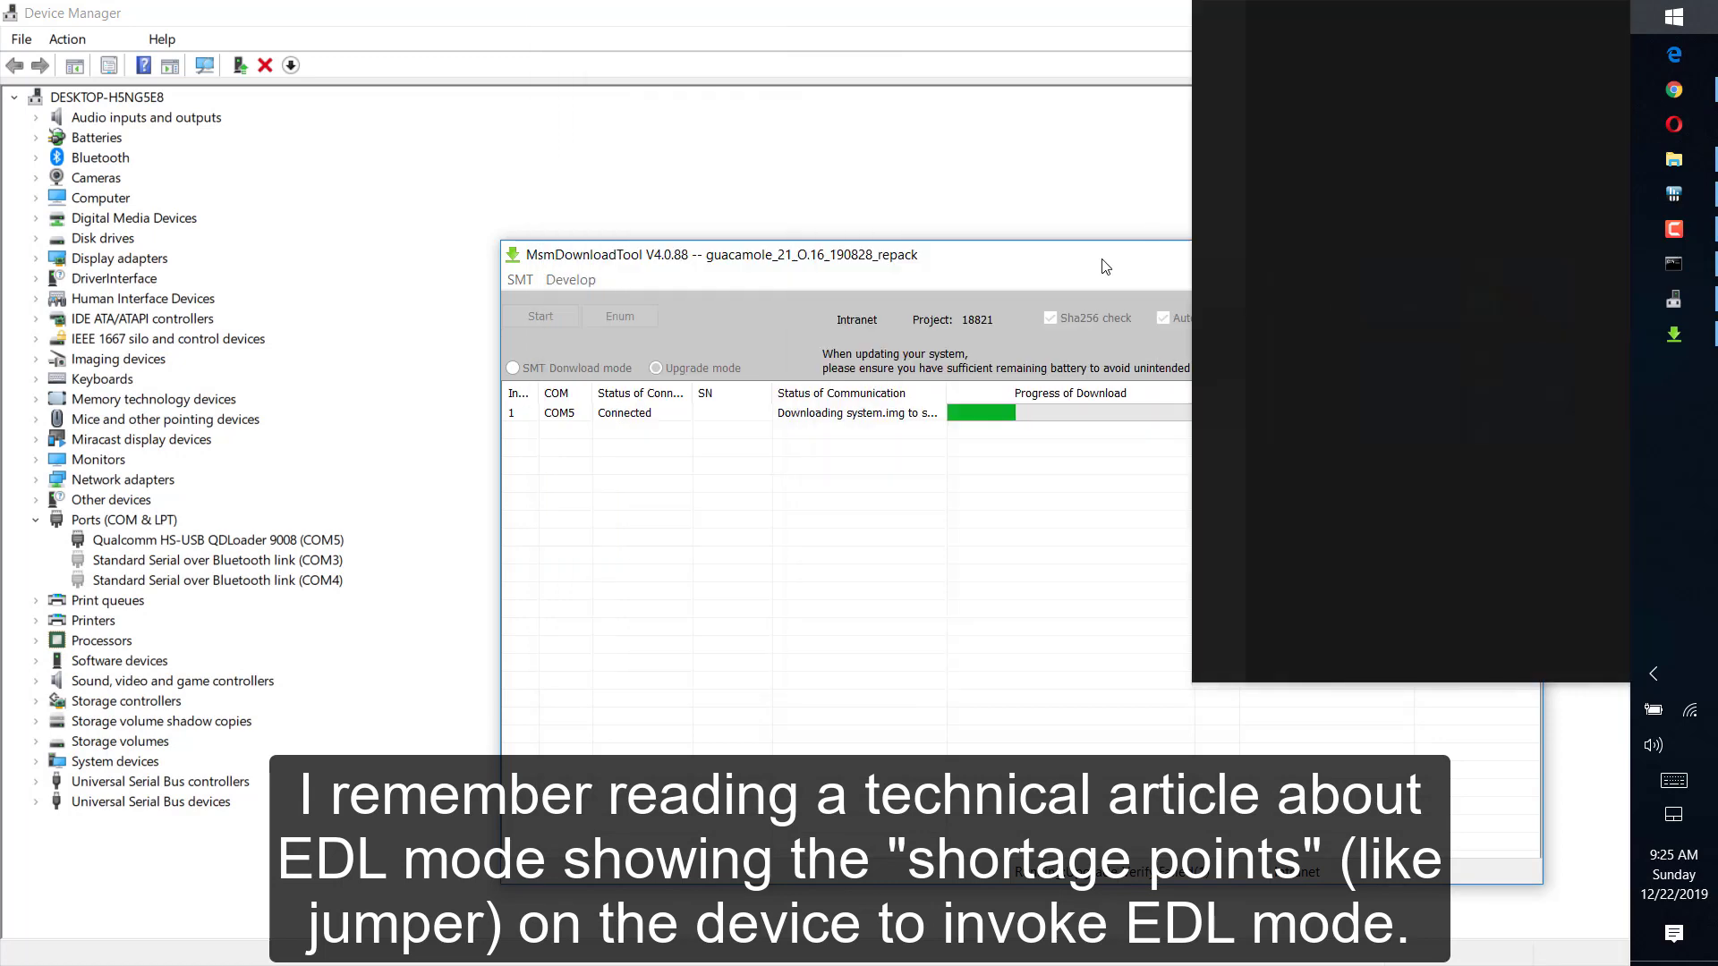
{"action": "key", "text": "Down"}
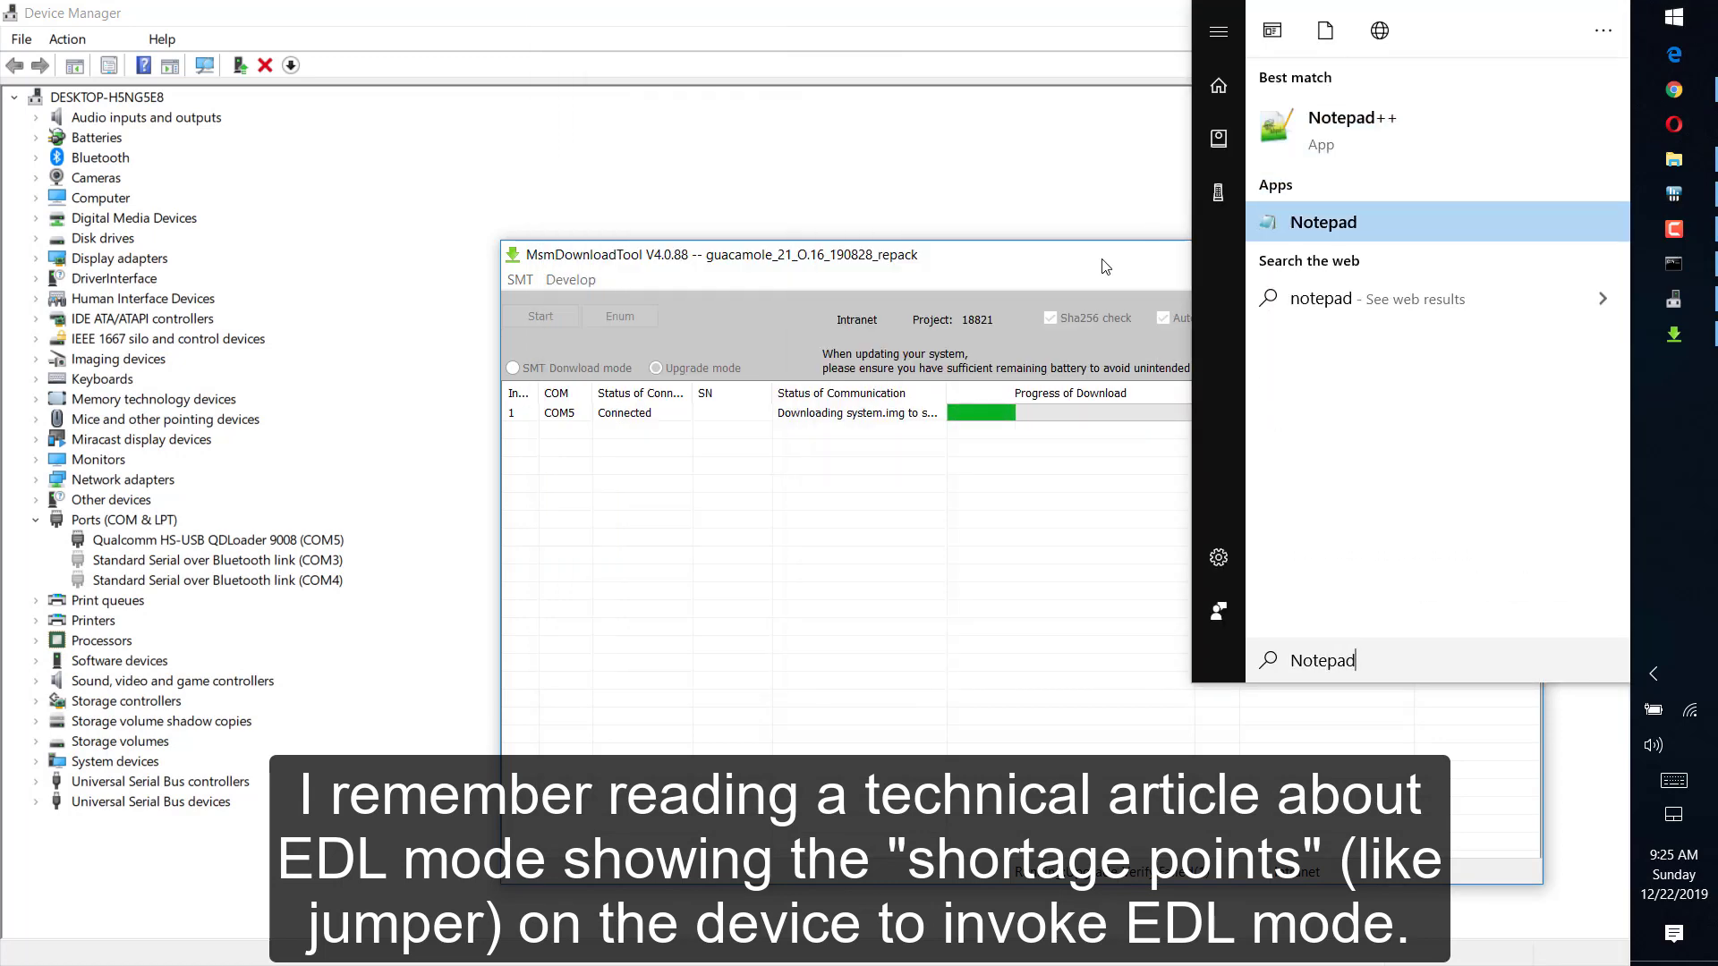
{"action": "key", "text": "Return"}
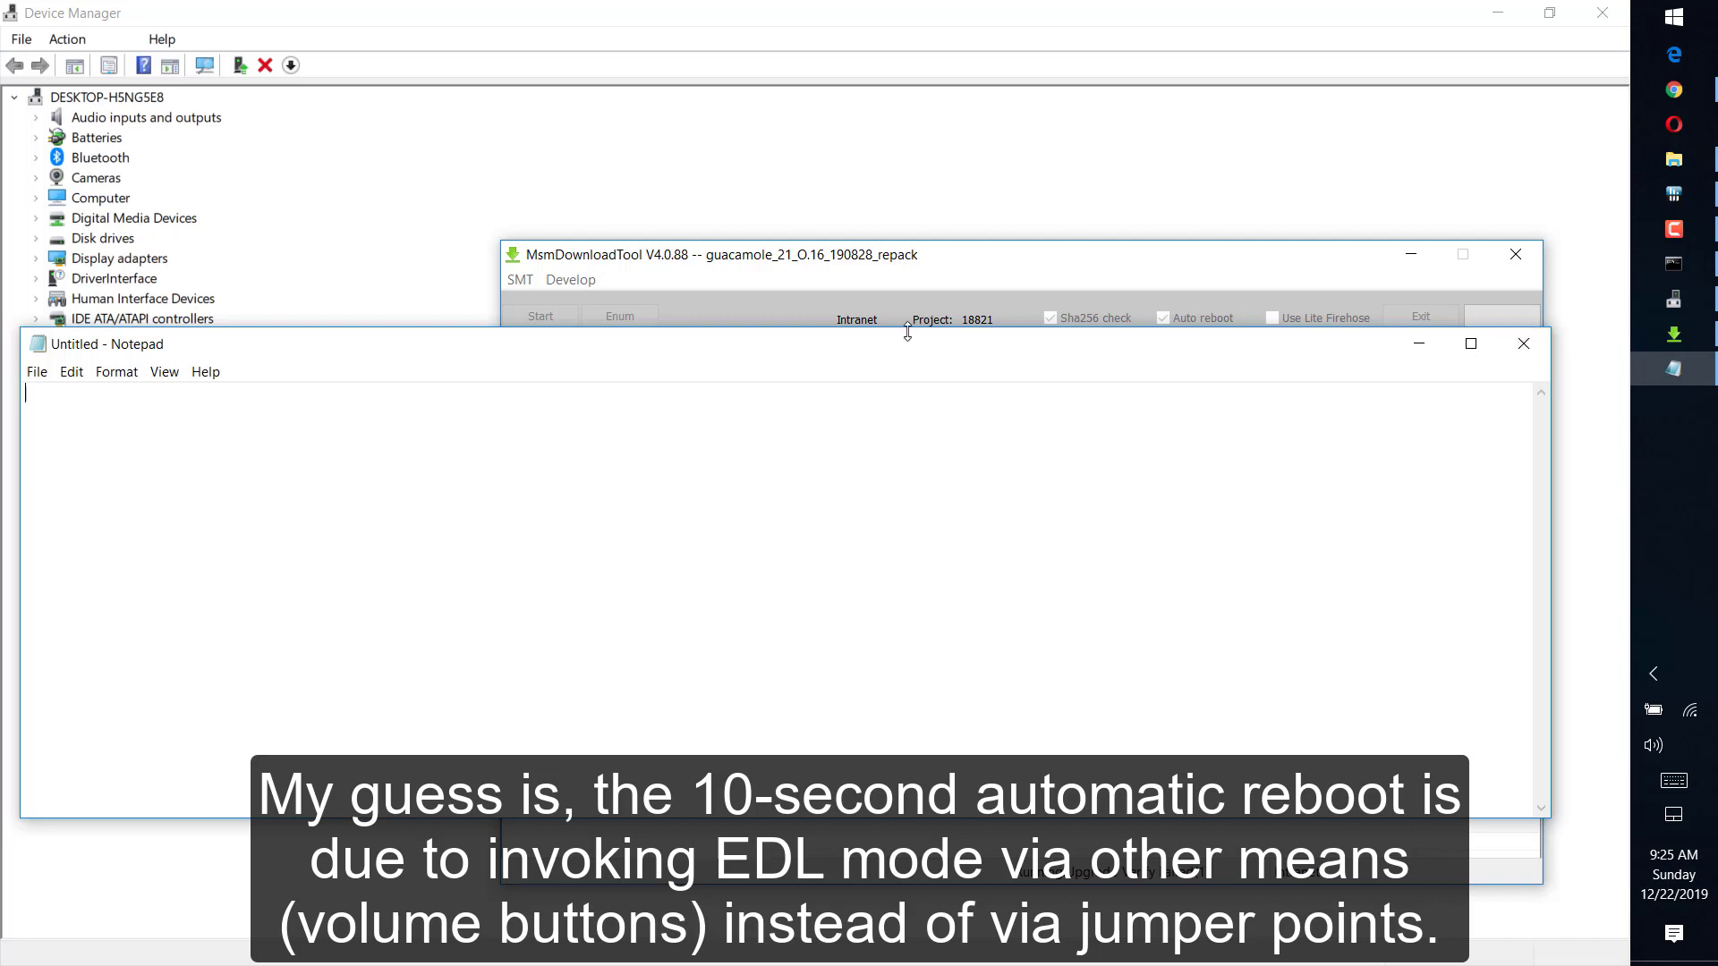
{"action": "left_click_drag", "start_coordinate": [890, 355], "coordinate": [954, 510]}
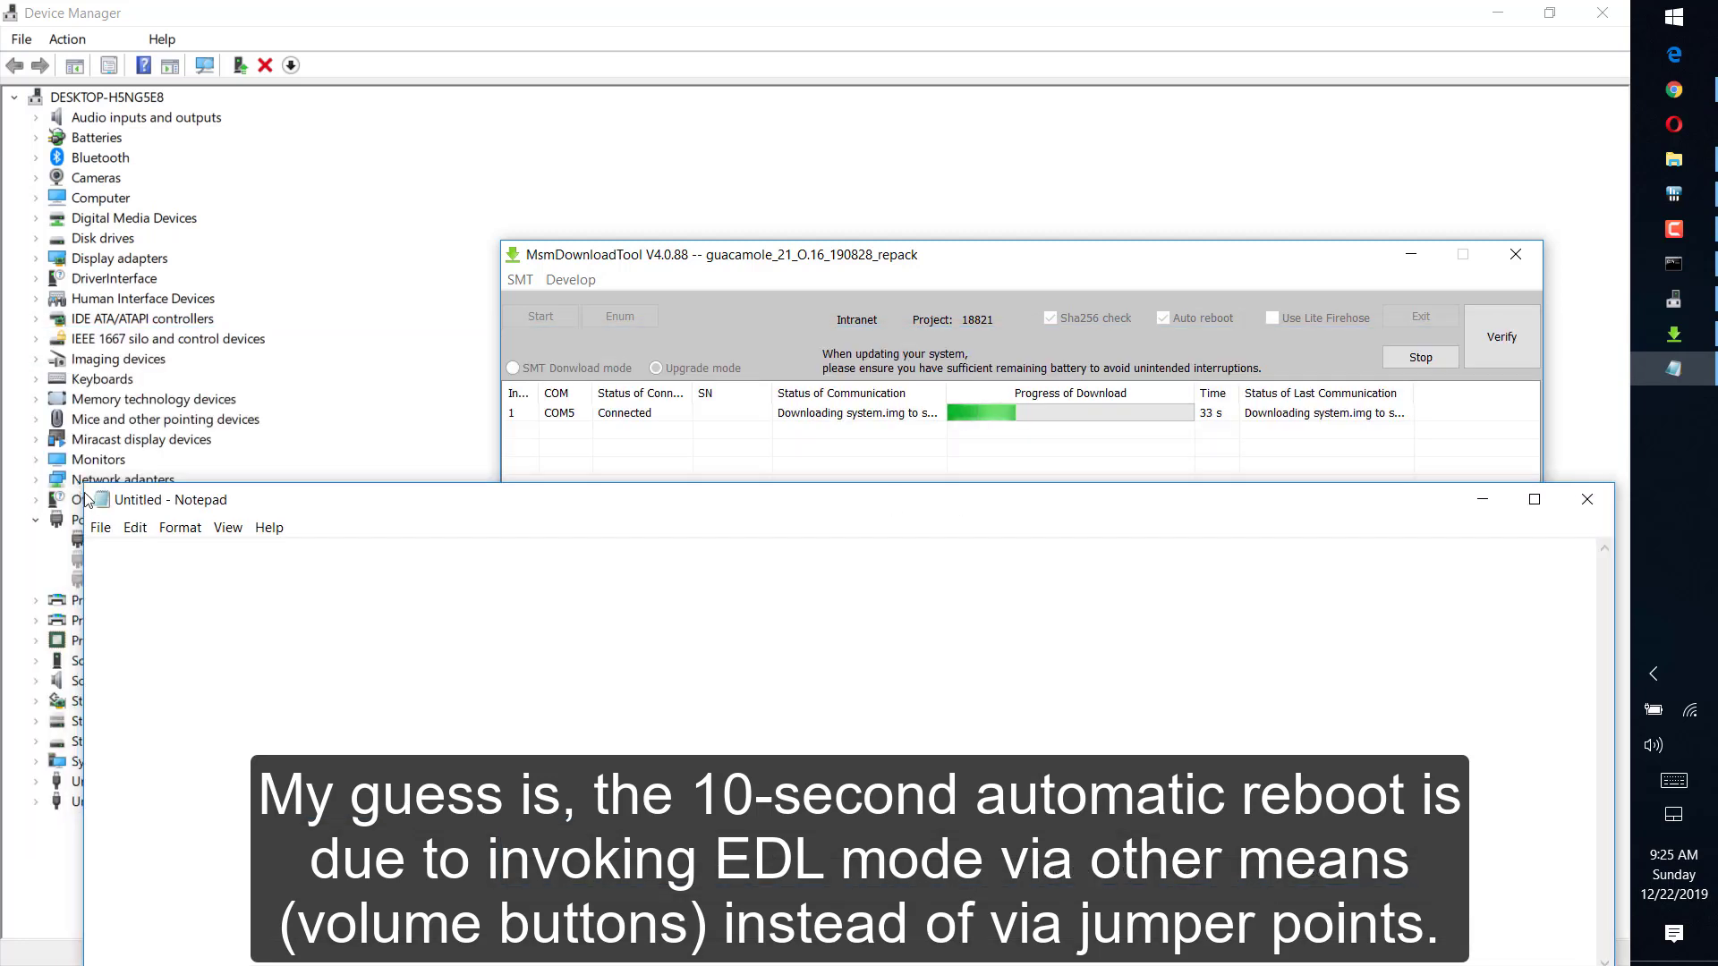
{"action": "left_click_drag", "start_coordinate": [84, 486], "coordinate": [1297, 793]}
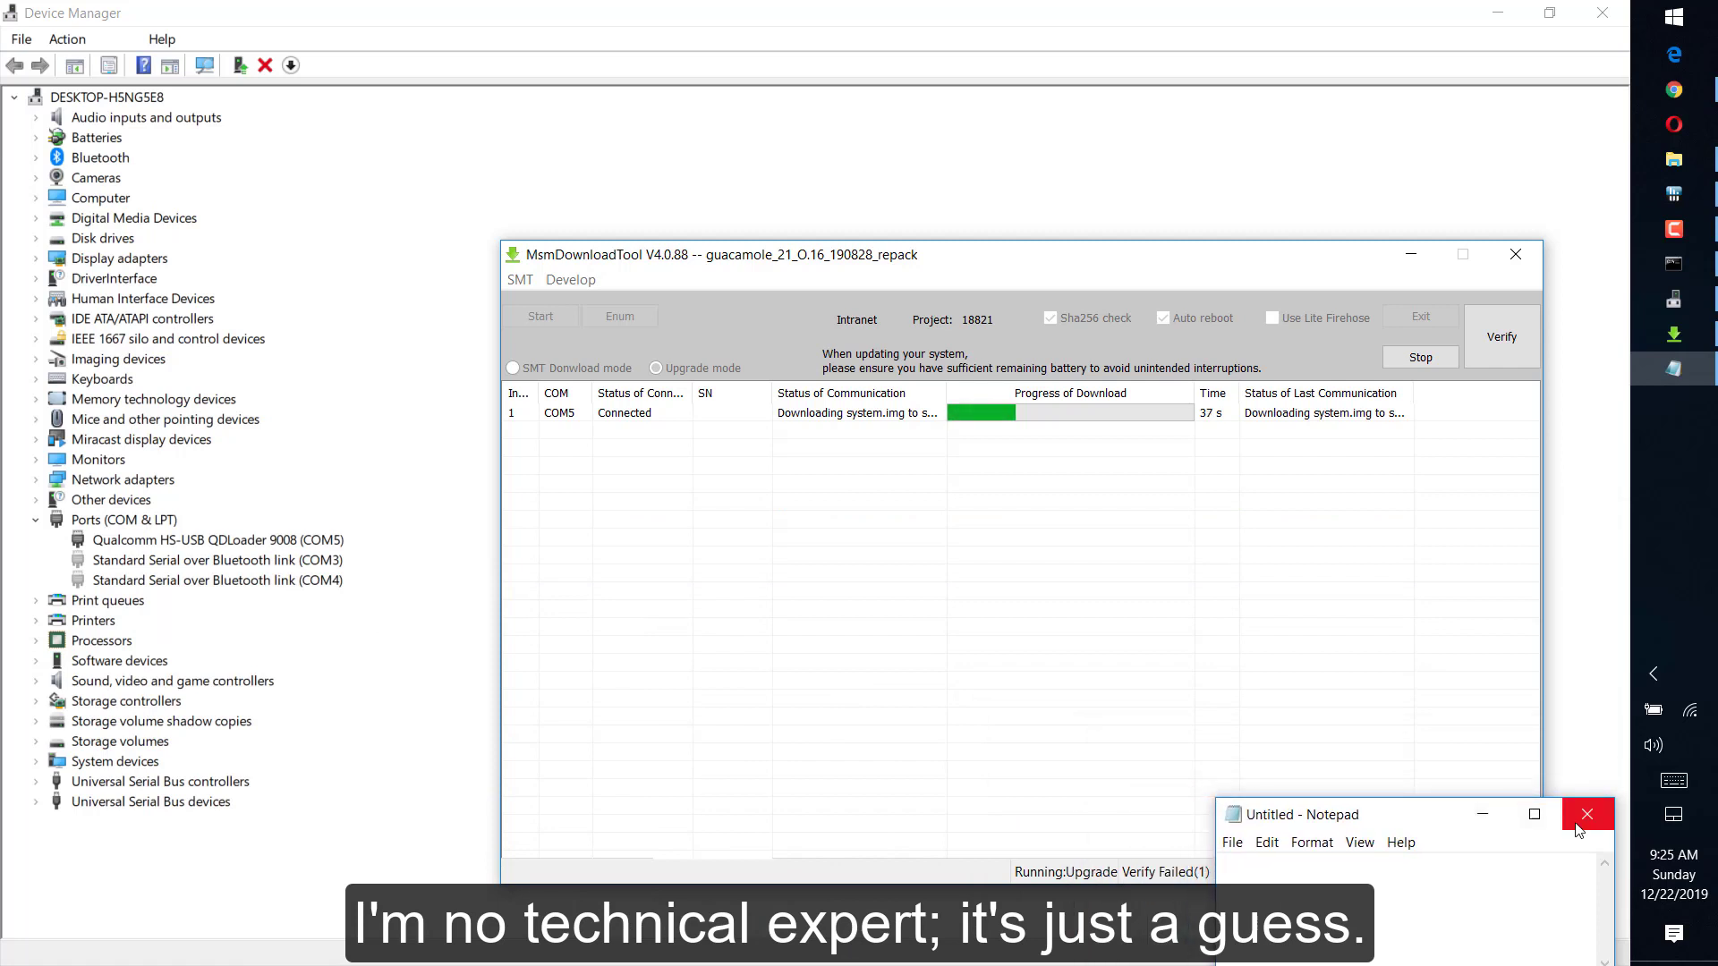
{"action": "left_click", "coordinate": [1588, 804]}
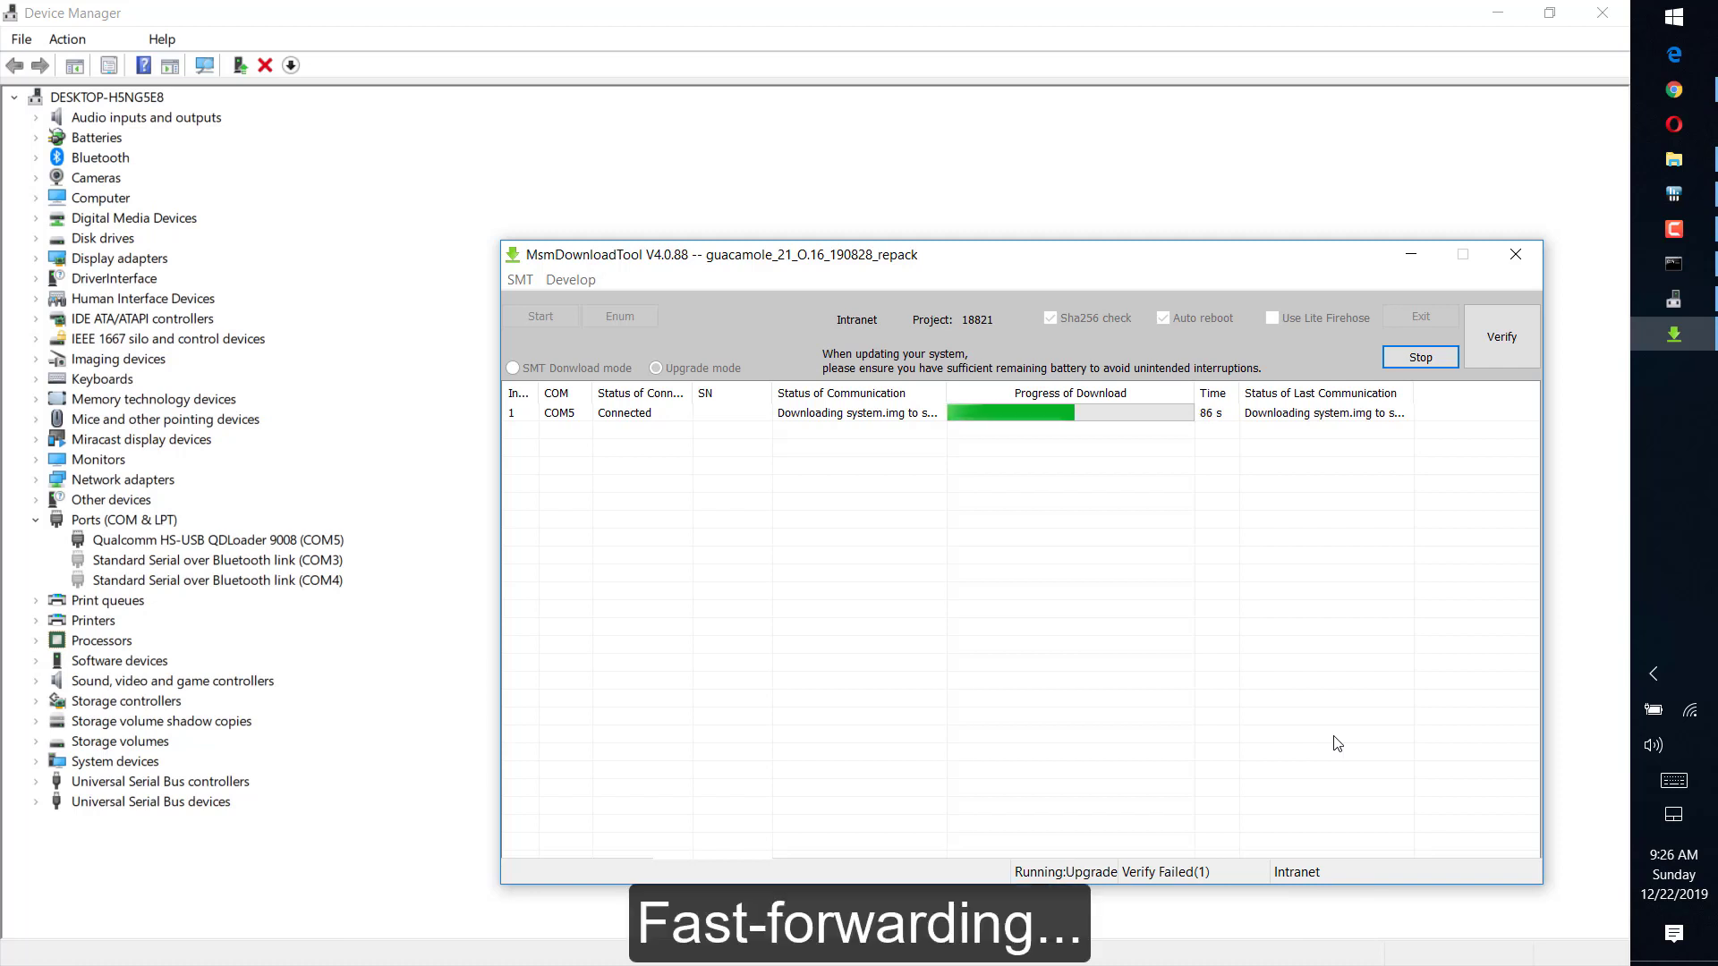
Widen the Status of Communication and Status of Last Communication columns and narrow the SN column, shifting the MSM tool window slightly.
{"action": "left_click_drag", "start_coordinate": [947, 393], "coordinate": [997, 394]}
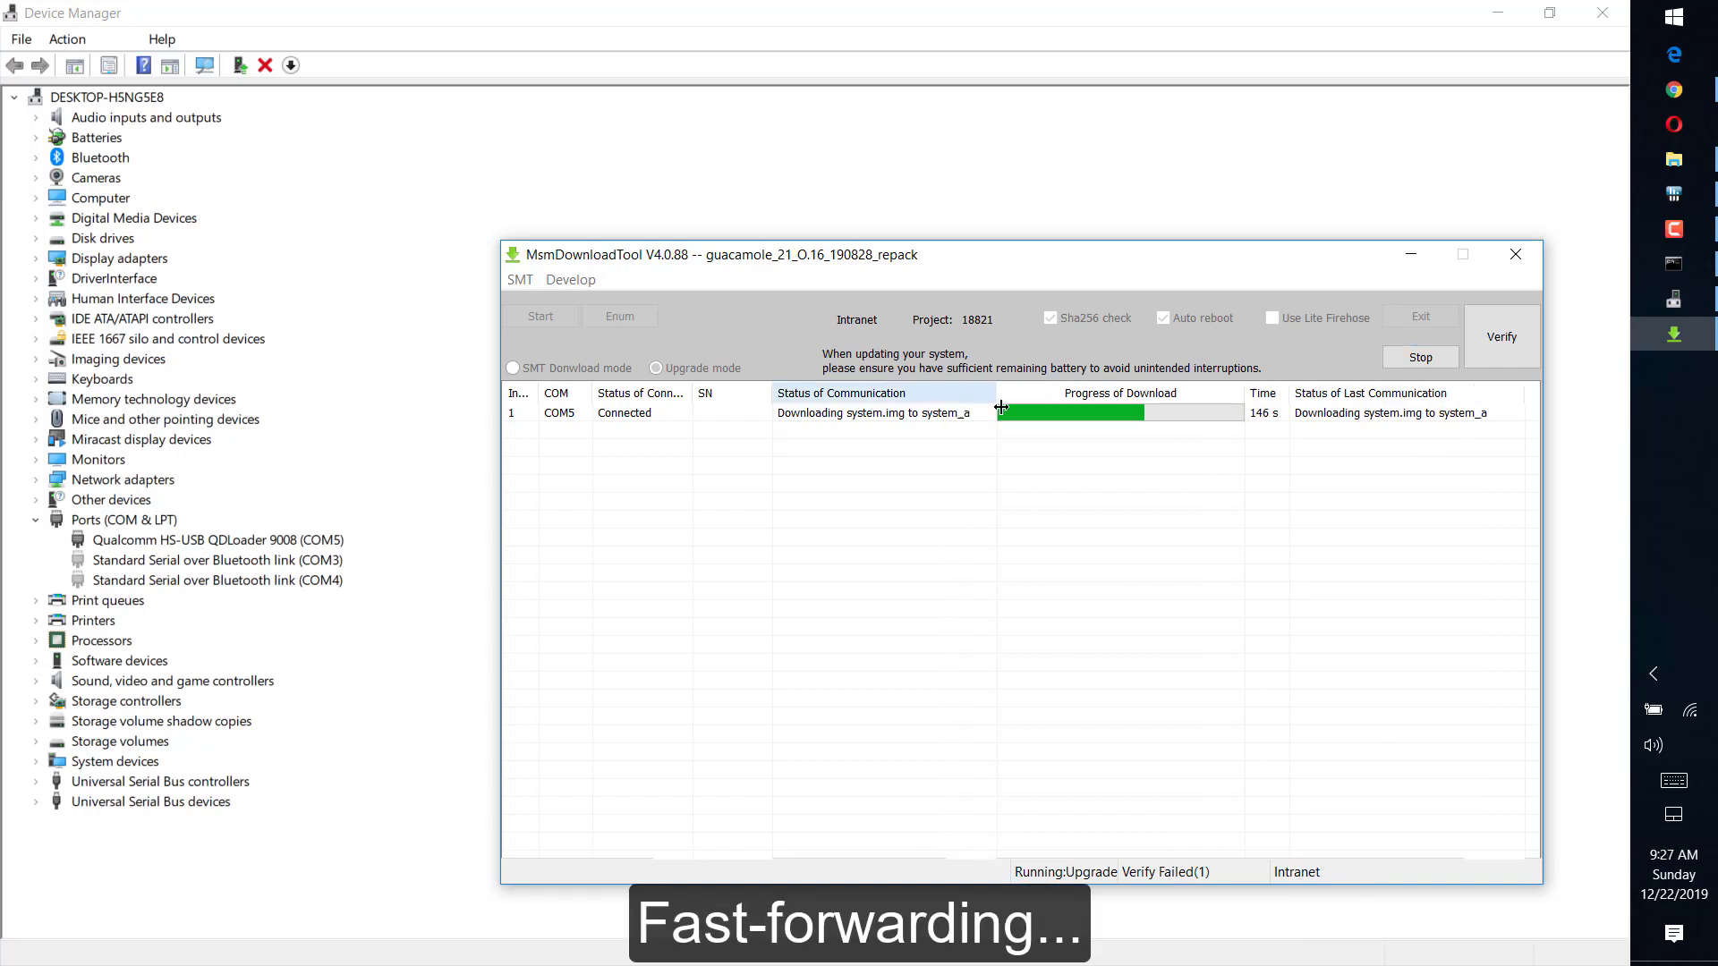
{"action": "left_click_drag", "start_coordinate": [1074, 255], "coordinate": [1032, 255]}
{"action": "left_click_drag", "start_coordinate": [1422, 394], "coordinate": [1470, 394]}
{"action": "left_click_drag", "start_coordinate": [730, 394], "coordinate": [688, 393]}
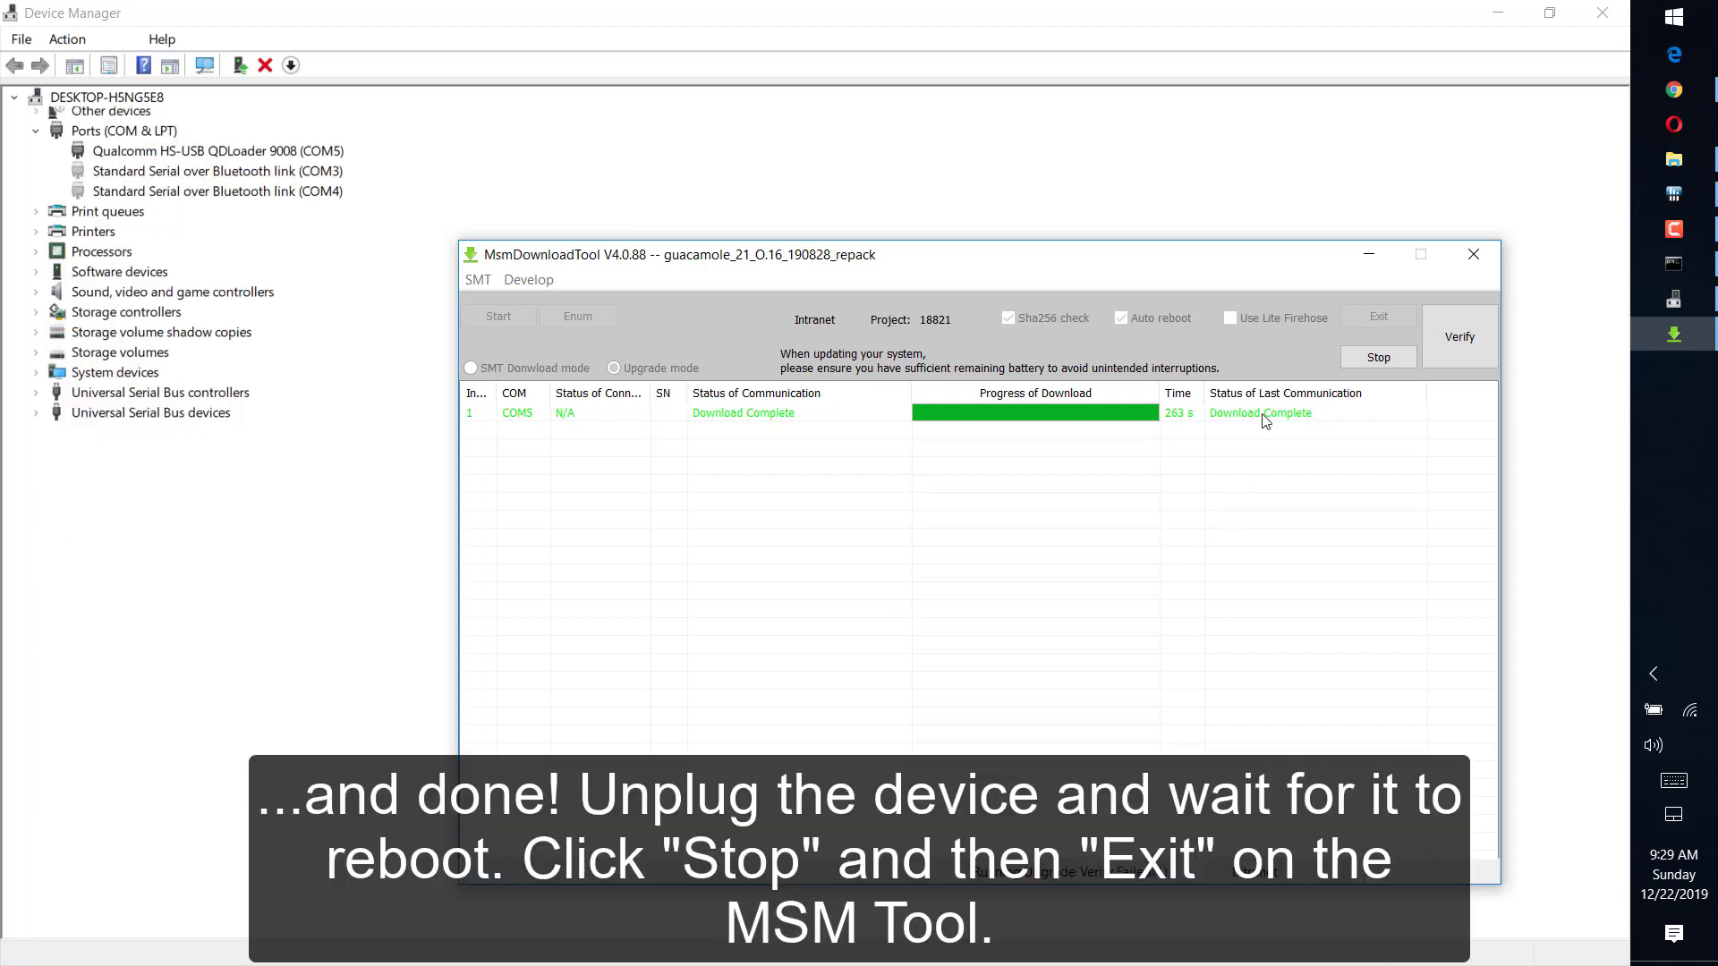
Stop the completed download session and exit MsmDownloadTool.
{"action": "left_click", "coordinate": [1388, 354]}
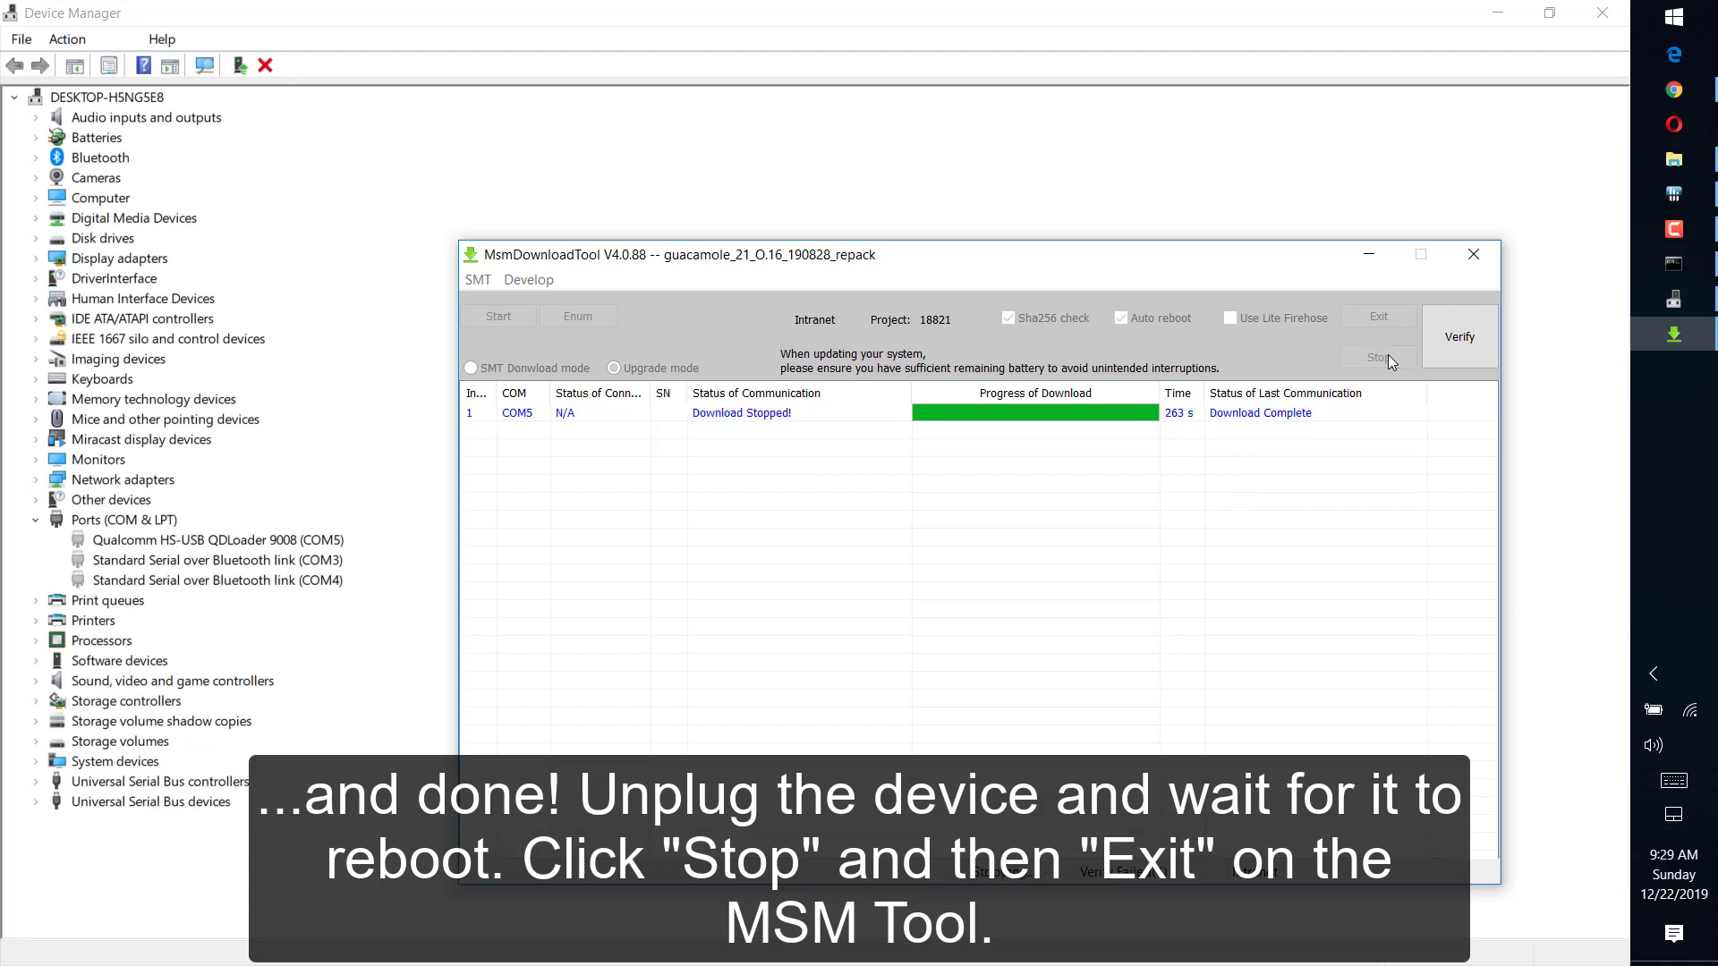
{"action": "left_click", "coordinate": [1379, 317]}
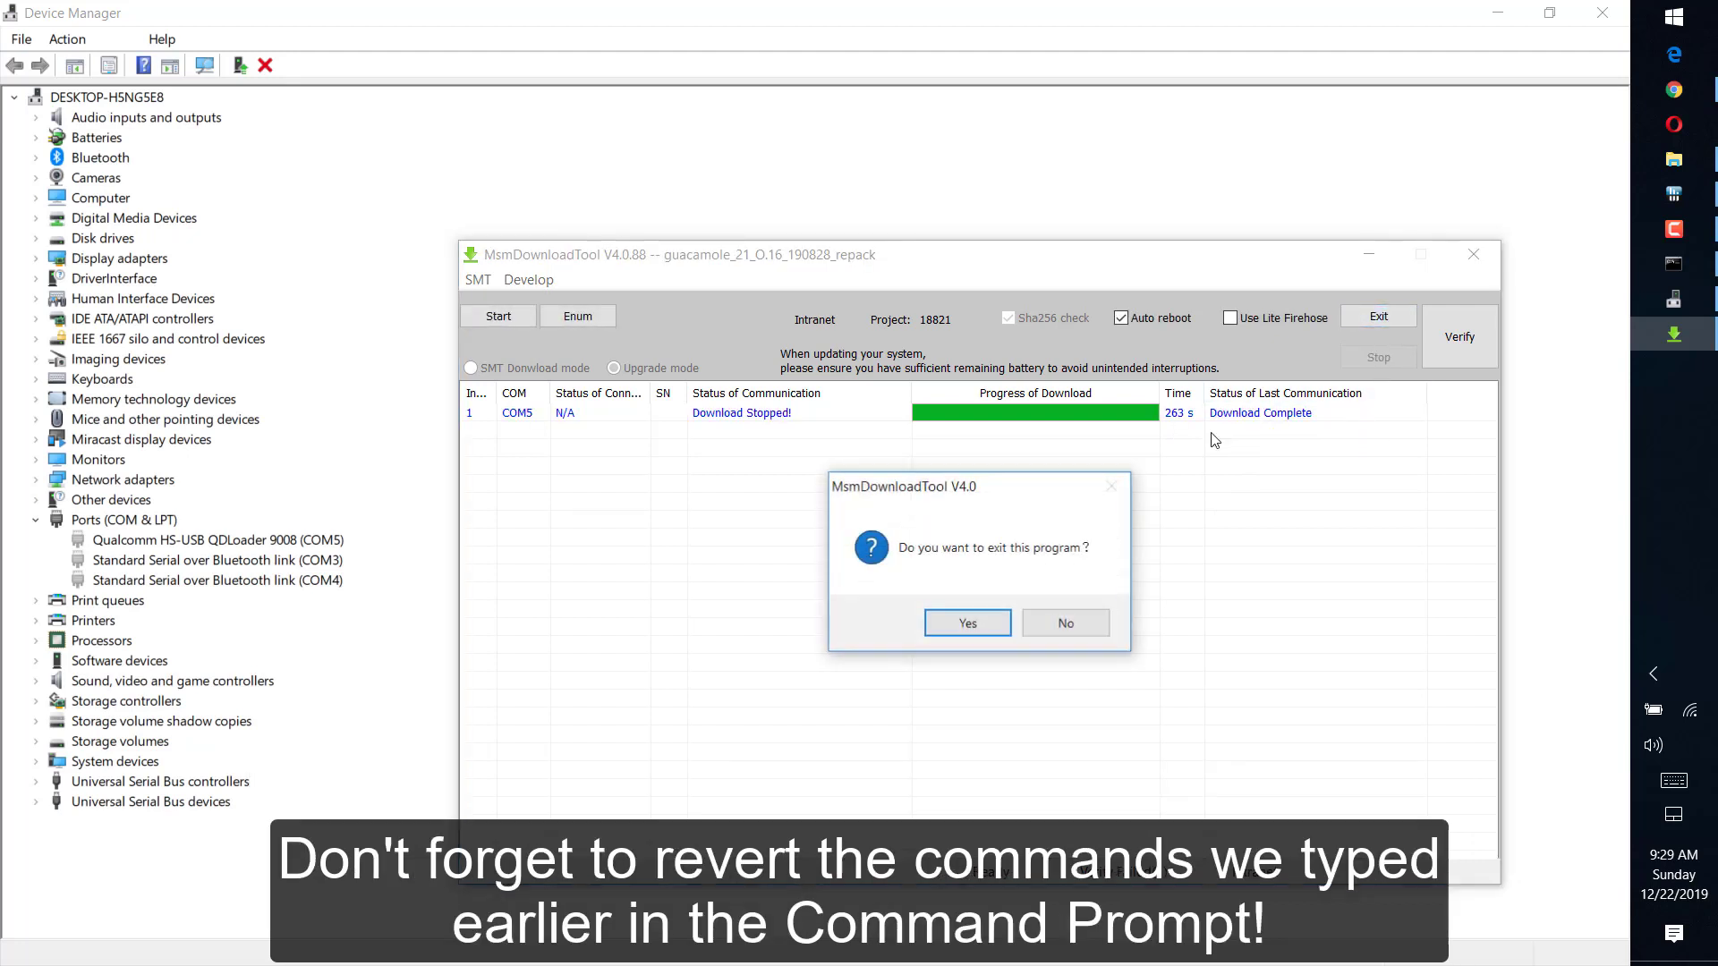
{"action": "left_click", "coordinate": [964, 625]}
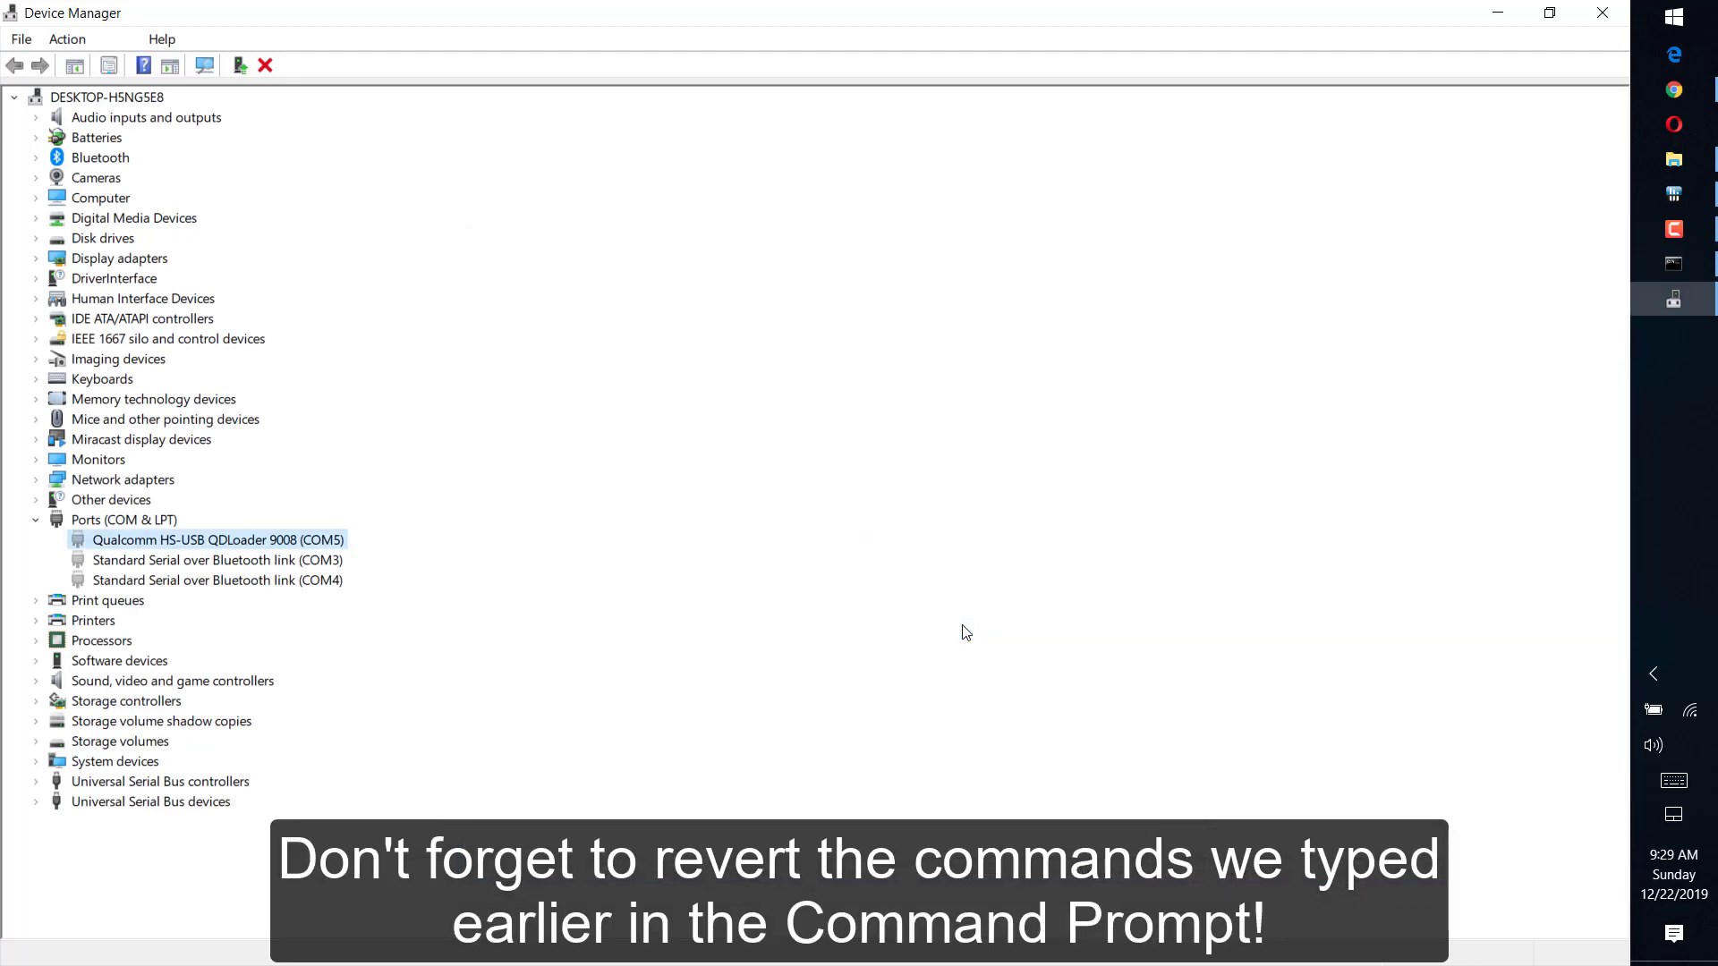